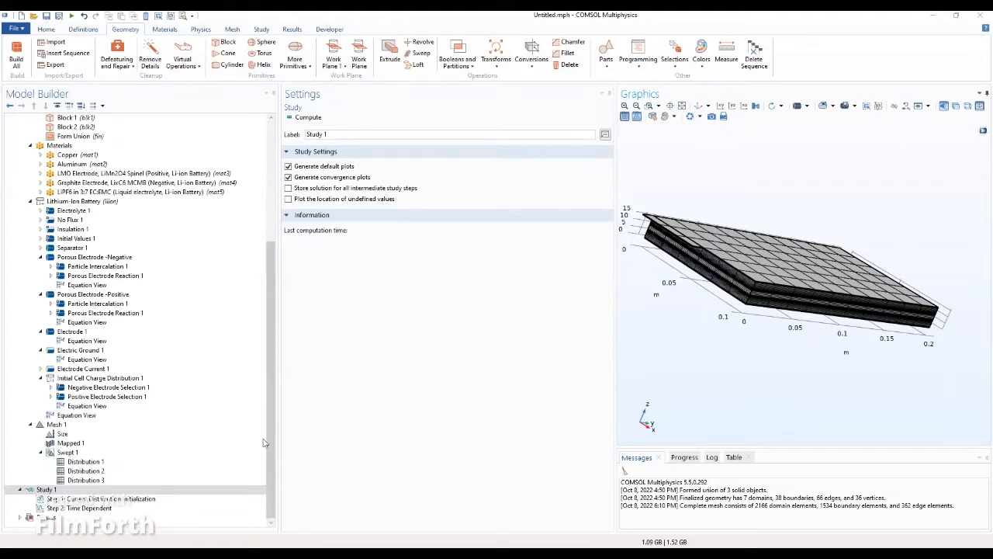
Step: Compute Study 1 of the lithium-ion battery model
left_click(62, 490)
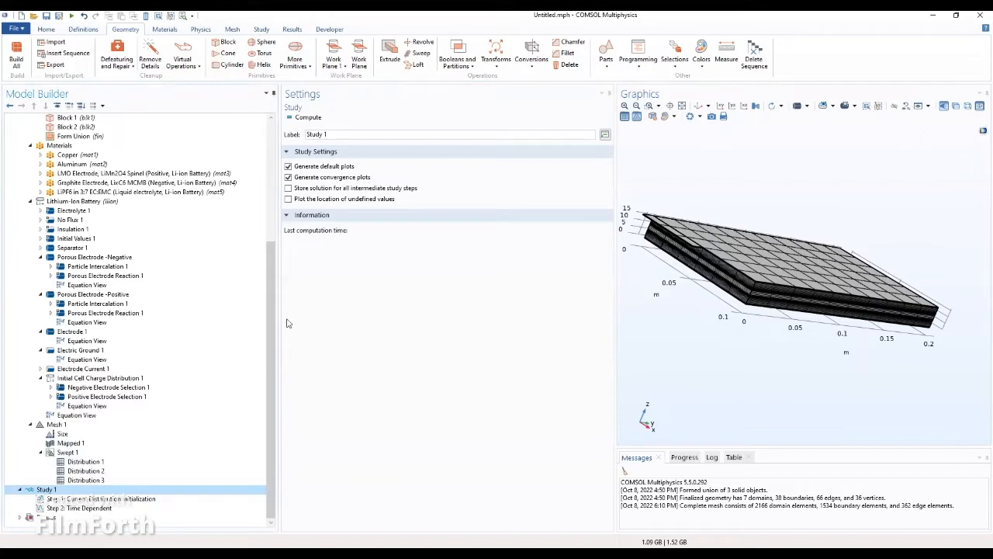
left_click(292, 117)
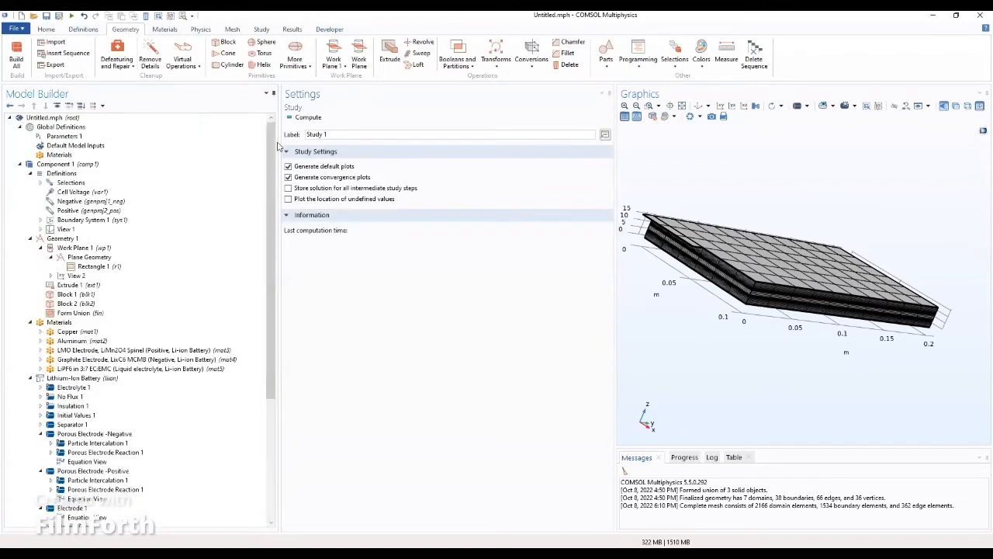
Step: Add a Parametric Sweep node under Study 1 from its context menu
right_click(279, 145)
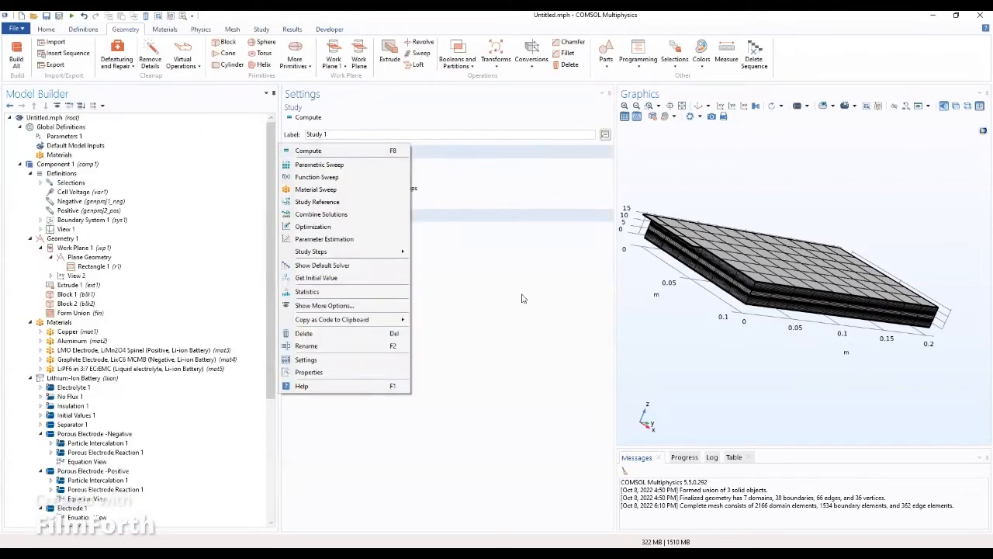
left_click(336, 165)
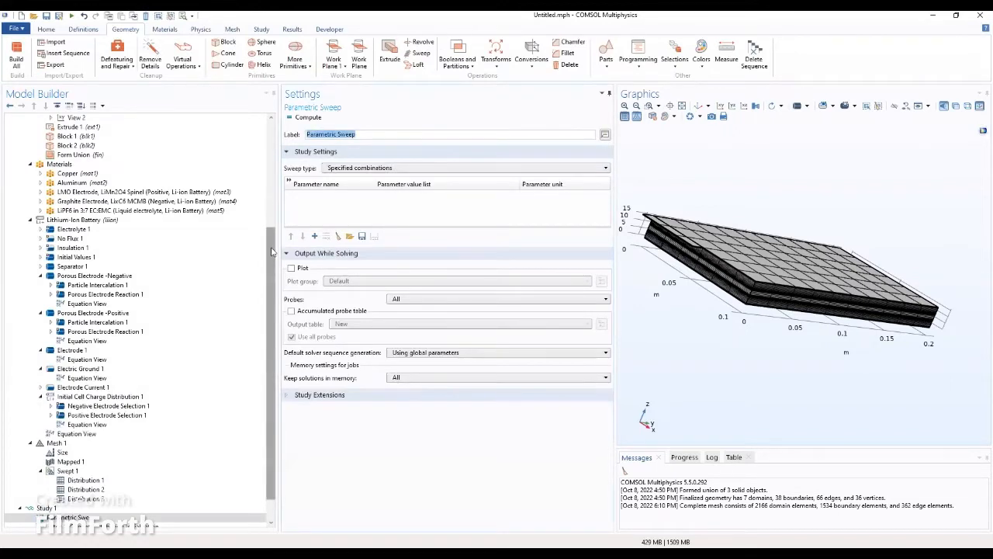
Step: Add C_rate to the Parametric Sweep table with the value list 1,4
scroll(109, 484, "down", 1)
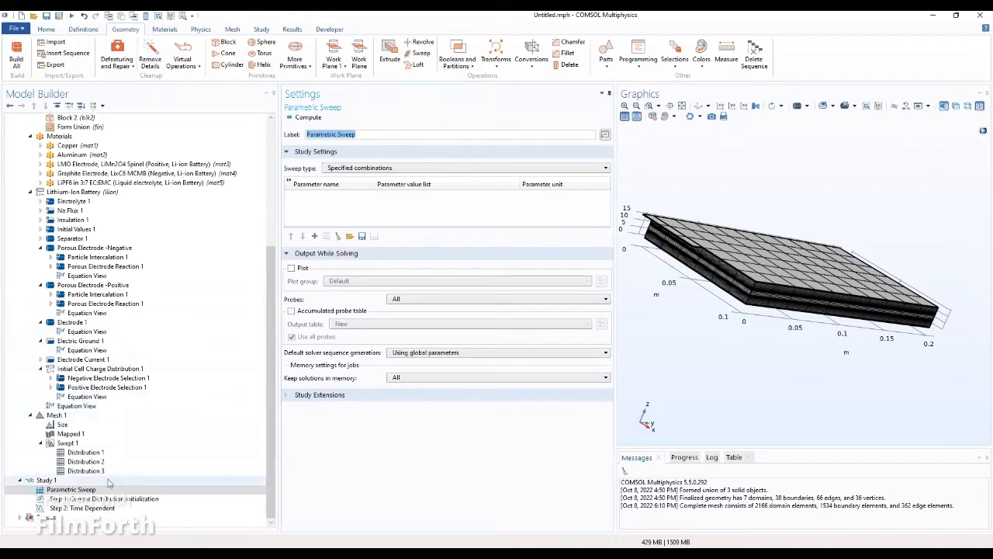
left_click(86, 489)
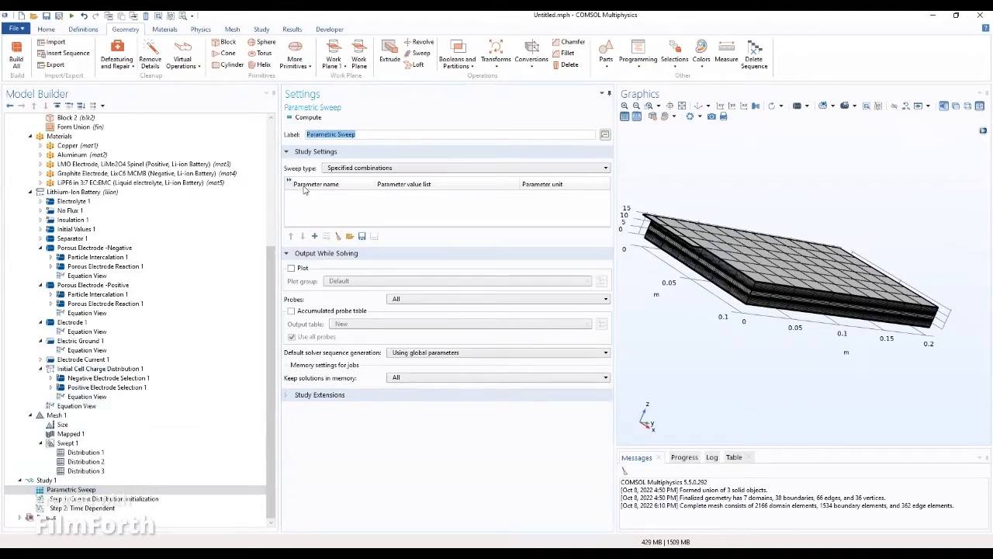
left_click(314, 236)
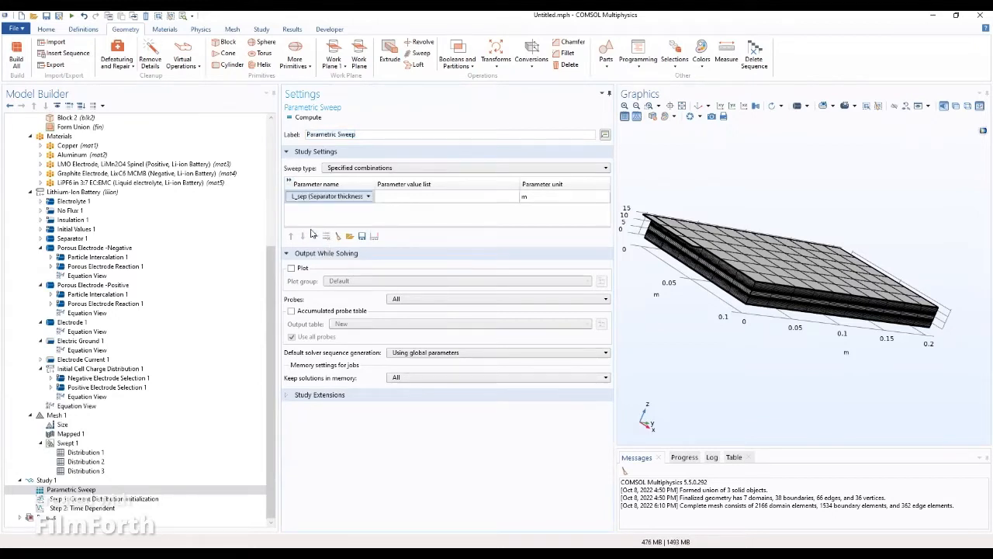
left_click(314, 197)
left_click(313, 197)
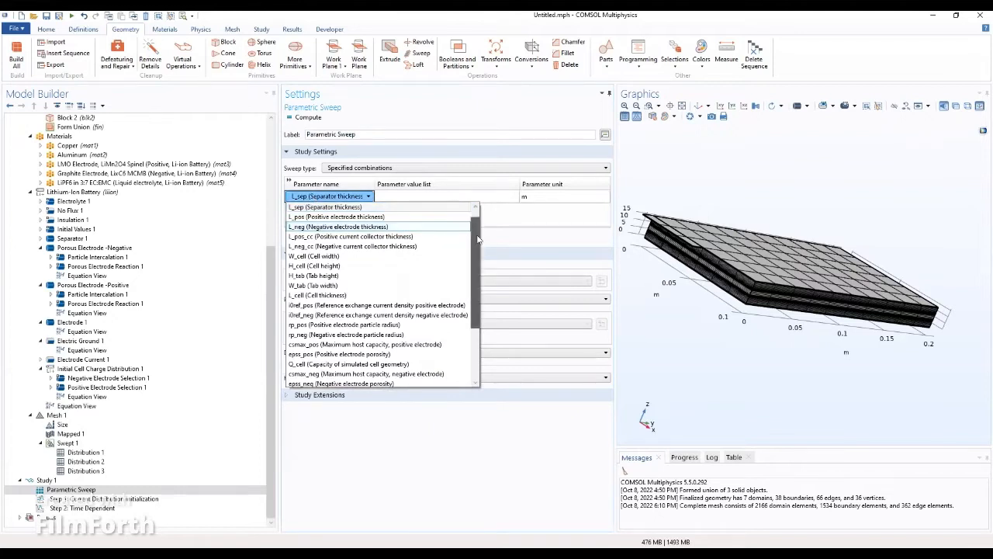
scroll(485, 267, "down", 2)
scroll(484, 267, "down", 1)
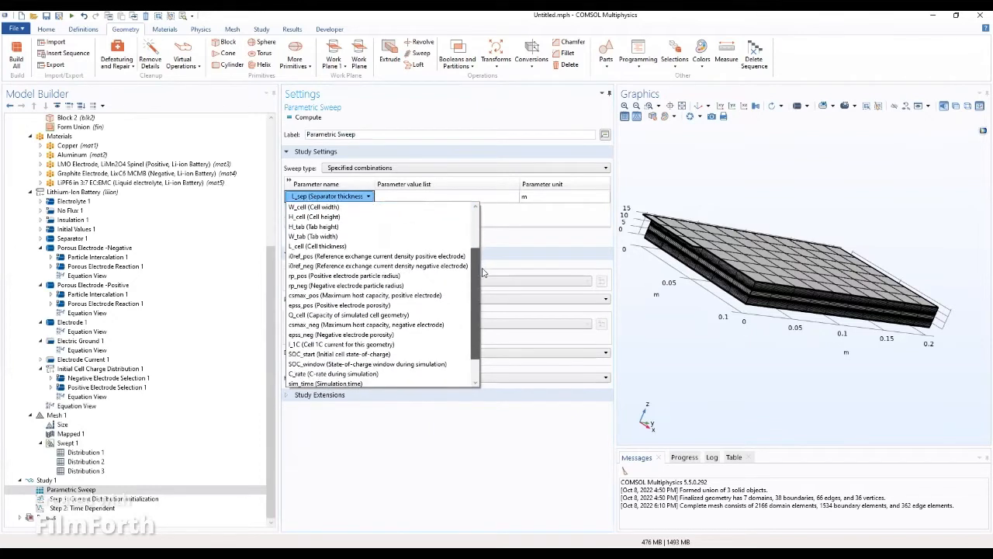
left_click(374, 376)
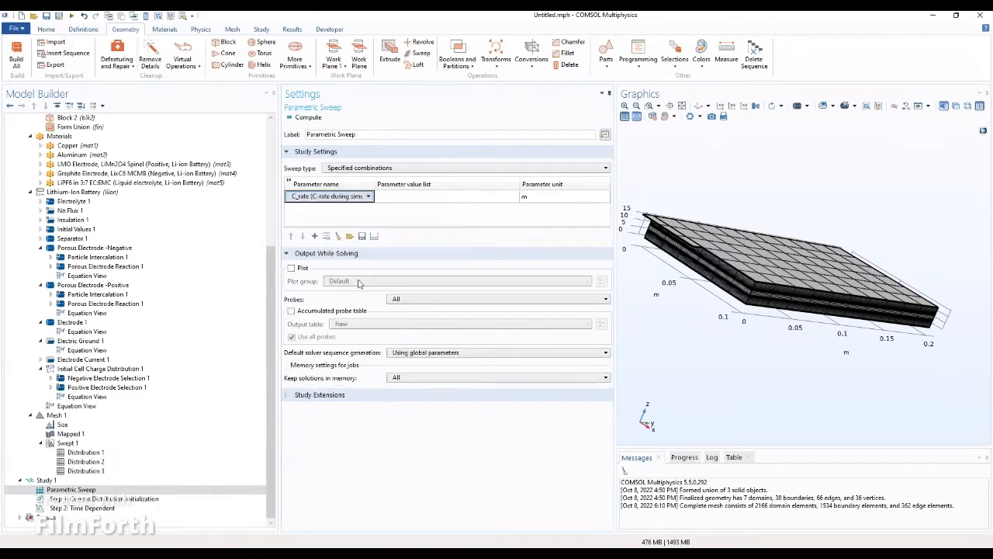
left_click(380, 196)
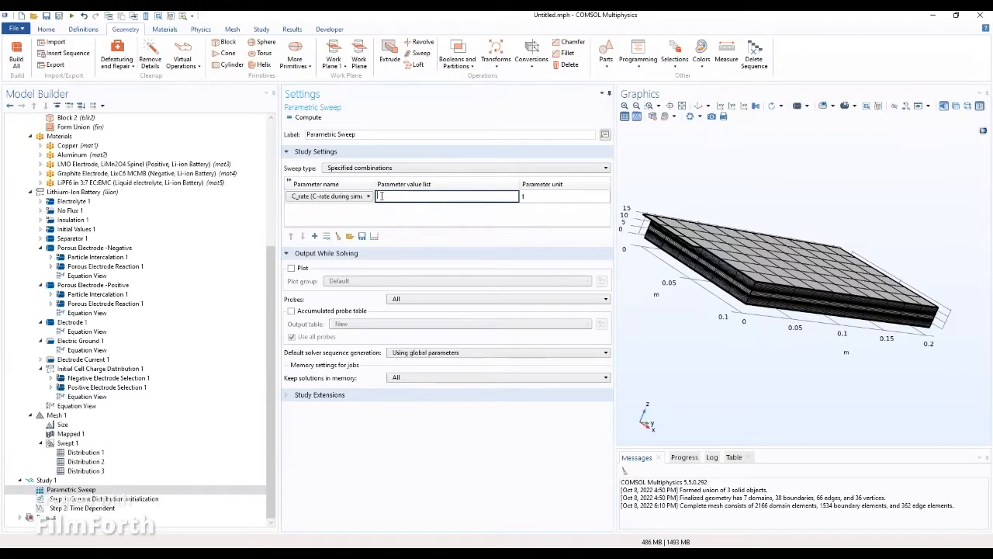
type("1,4")
left_click(416, 215)
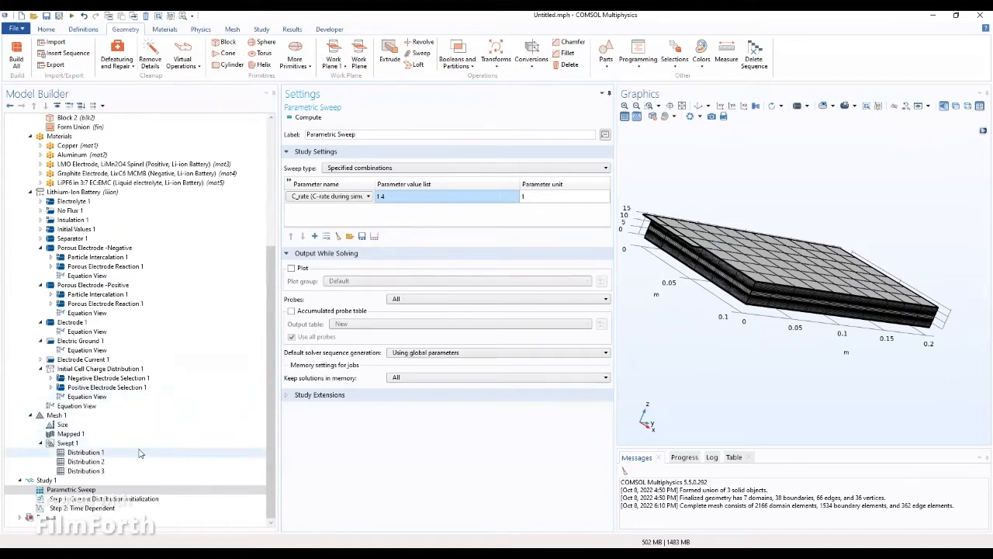
Step: Set the Time Dependent output times to range(0,sim_time/2,sim_time) and compute the study
left_click(70, 509)
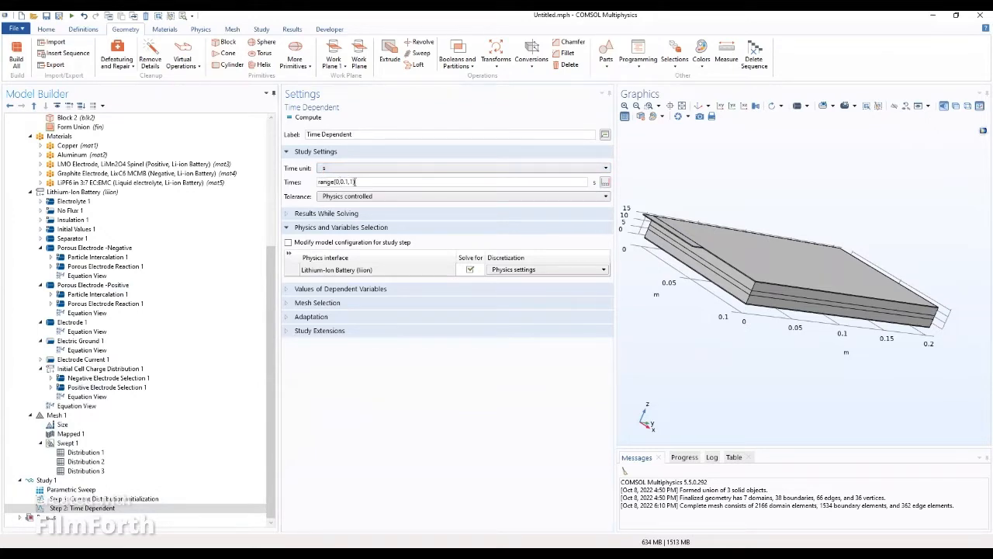
left_click_drag(354, 181, 337, 181)
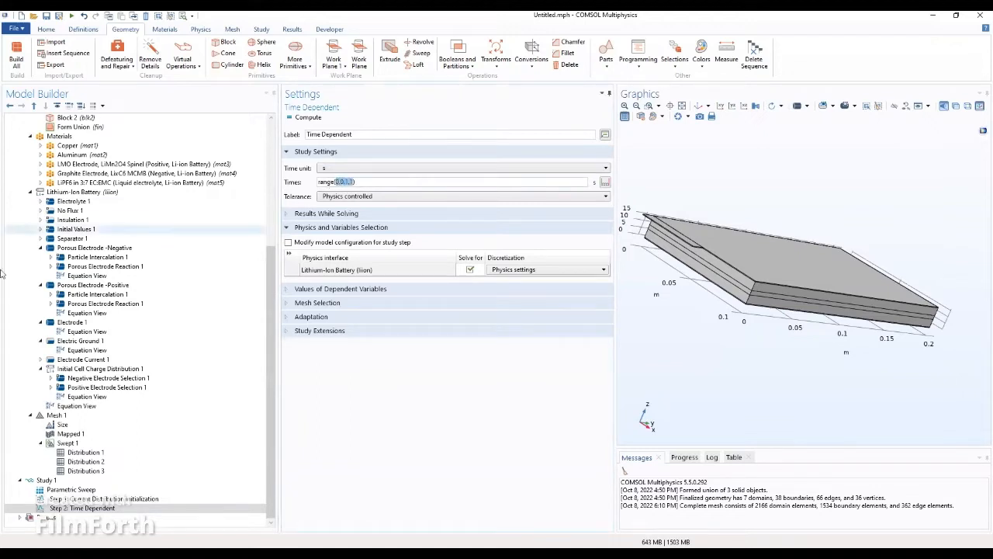
type("0)")
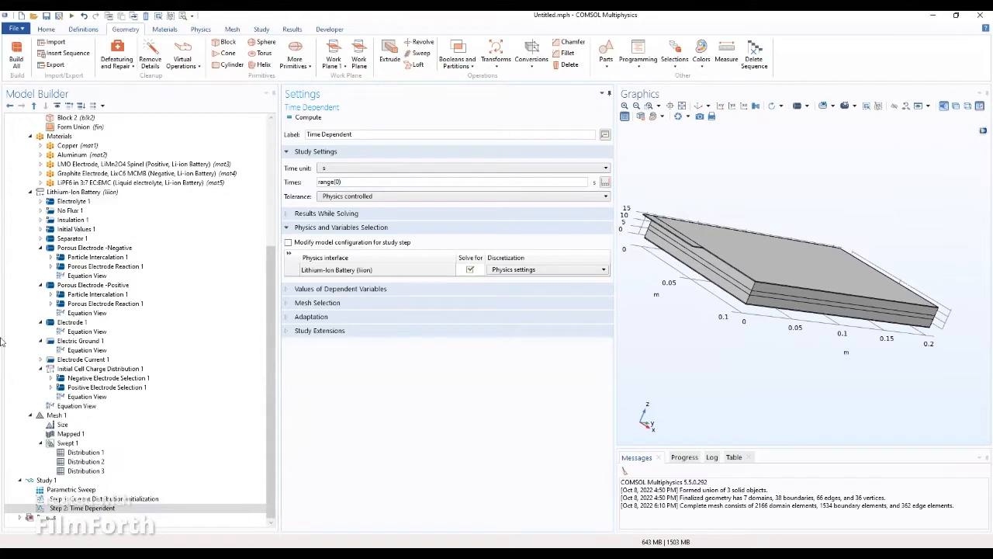
type(",")
type("5")
key("BackSpace")
type("sim")
type("_time")
type("/")
type("2")
type(",so,")
key("BackSpace")
key("BackSpace")
type("im)")
type("_time")
left_click(373, 182)
key("BackSpace")
type(",")
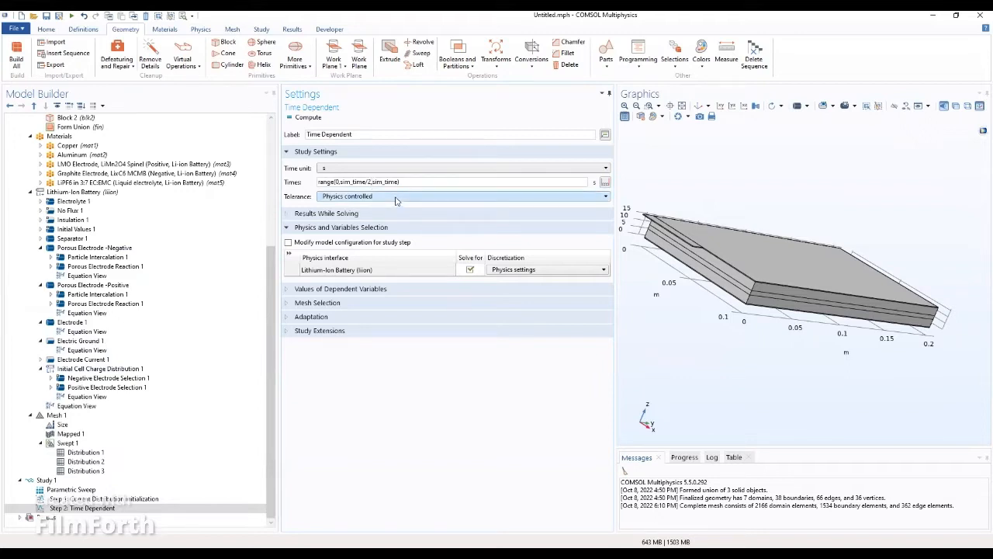
left_click(436, 183)
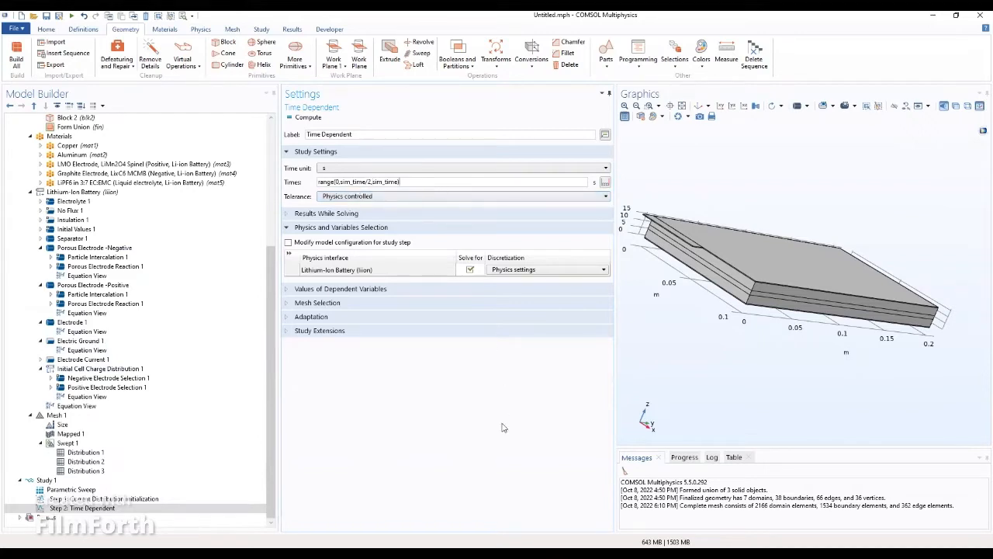
left_click(308, 119)
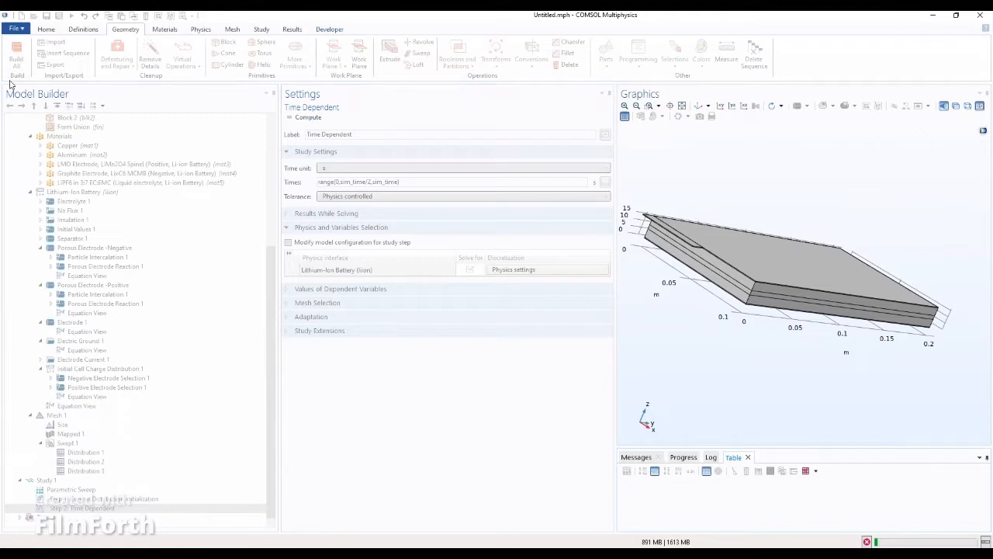
Step: Orbit the battery geometry through top, side and oblique views while the sweep computes
left_click_drag(805, 325, 757, 289)
left_click(697, 107)
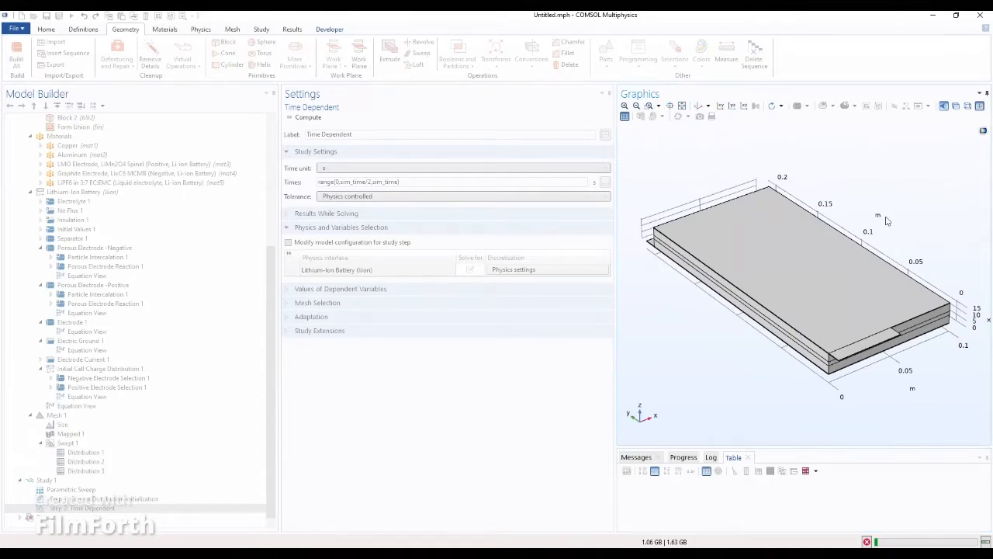
left_click_drag(885, 220, 855, 187)
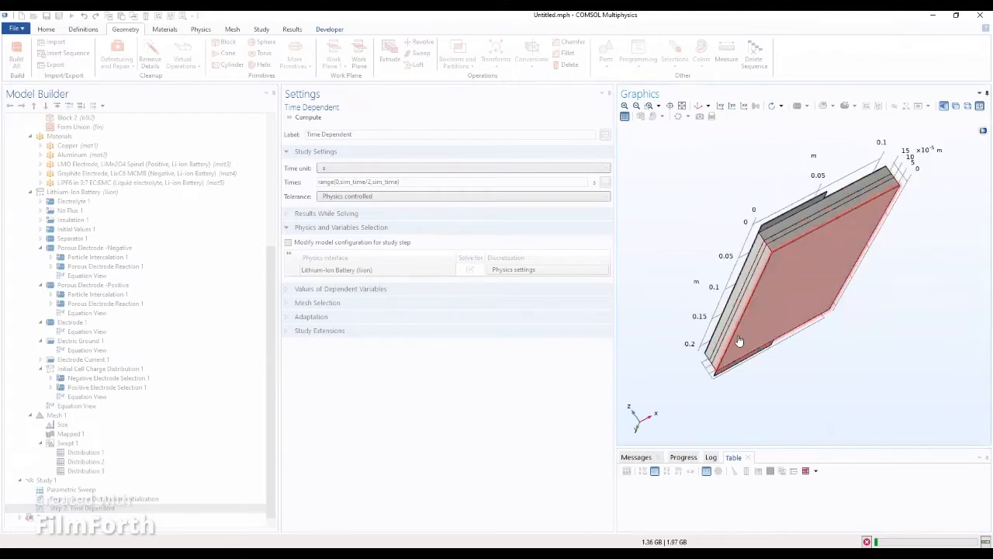
left_click_drag(745, 388, 902, 285)
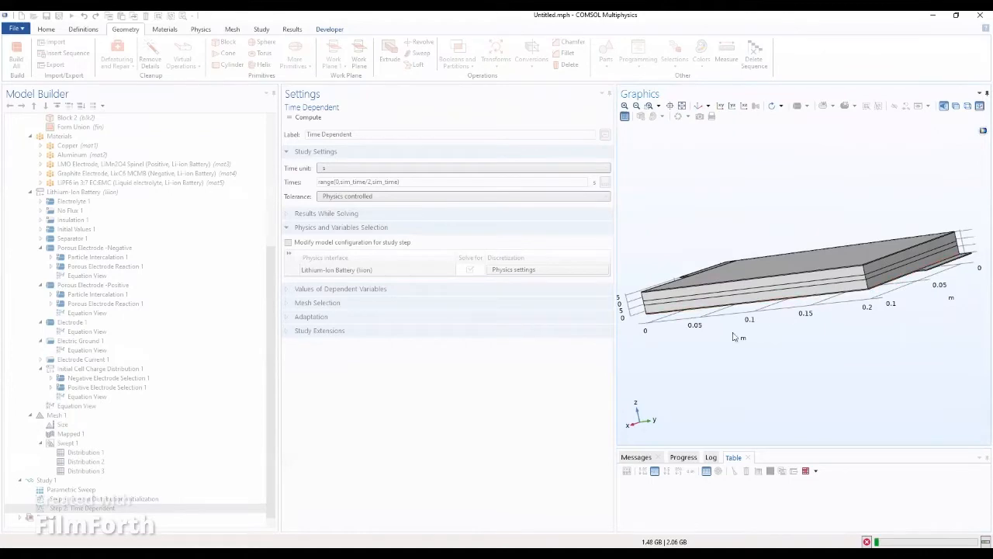
left_click_drag(733, 340, 905, 366)
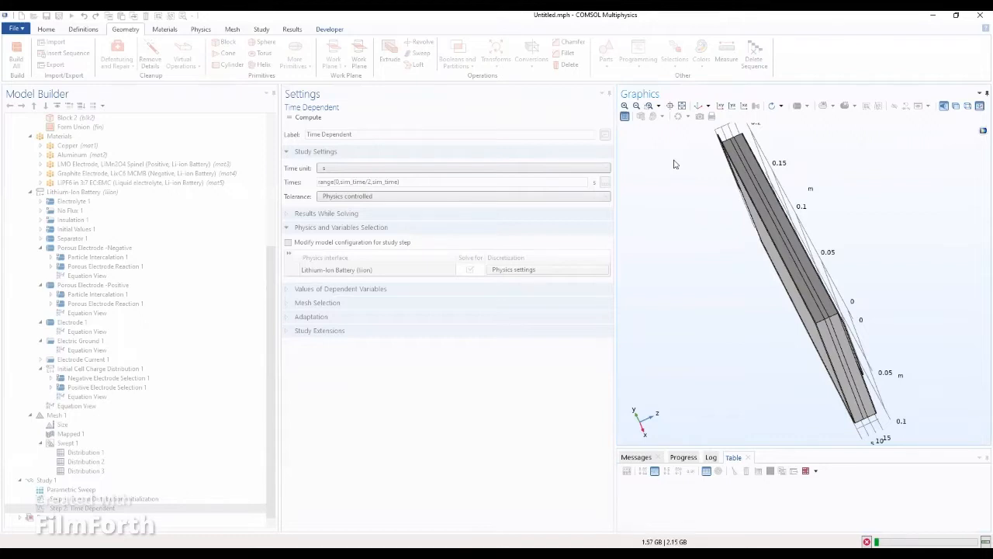
left_click_drag(675, 164, 724, 243)
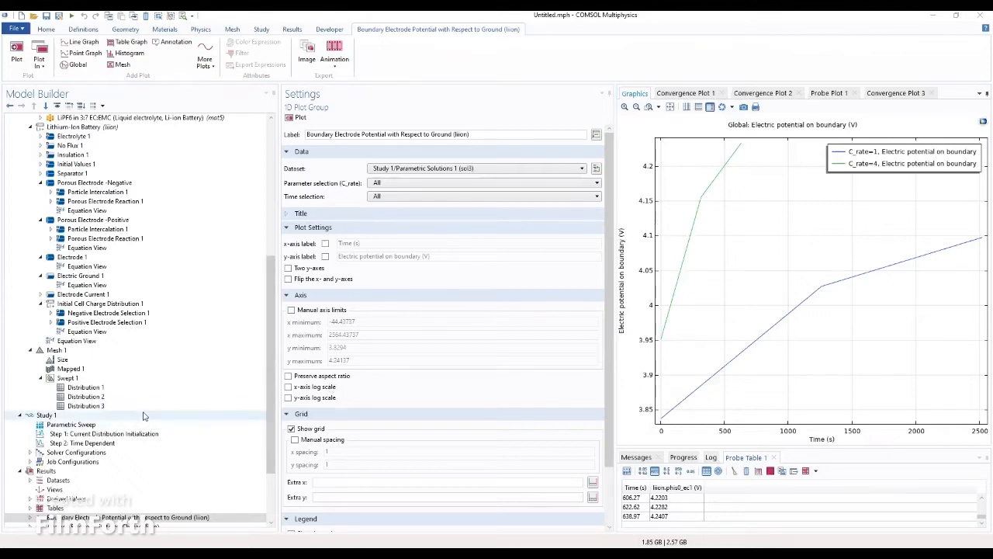
Step: Browse the electrolyte and electrode potential and current density plots, rotating the current density view
scroll(116, 450, "down", 2)
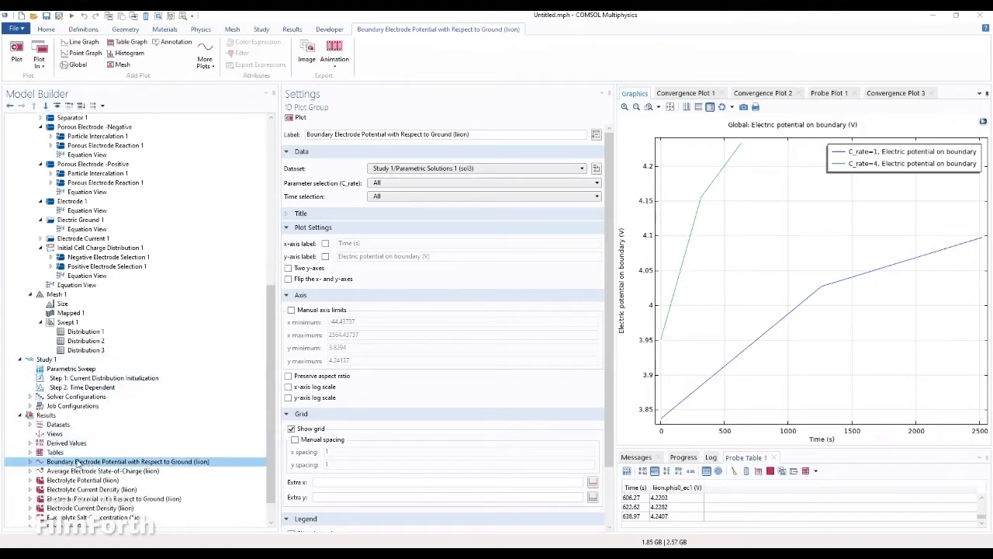
left_click(61, 480)
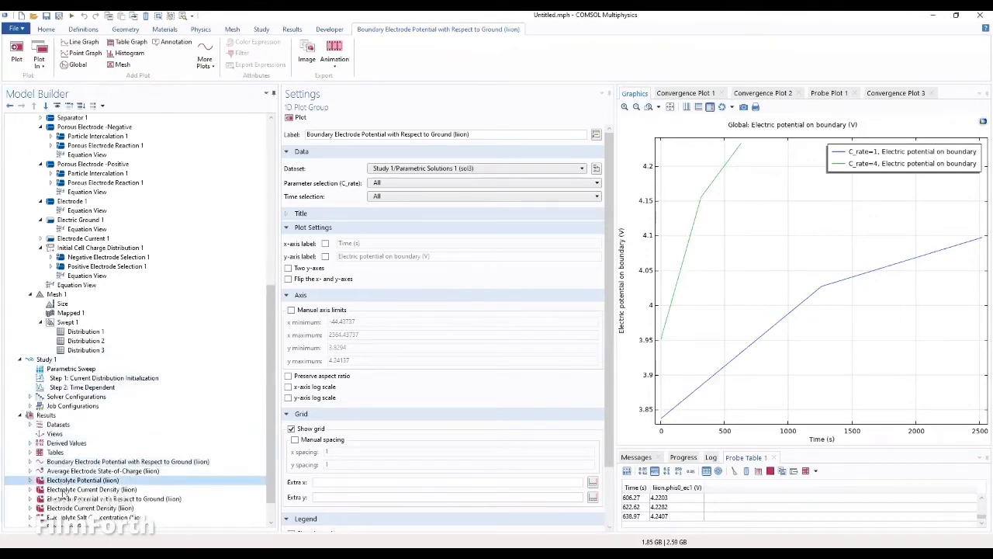
left_click(62, 490)
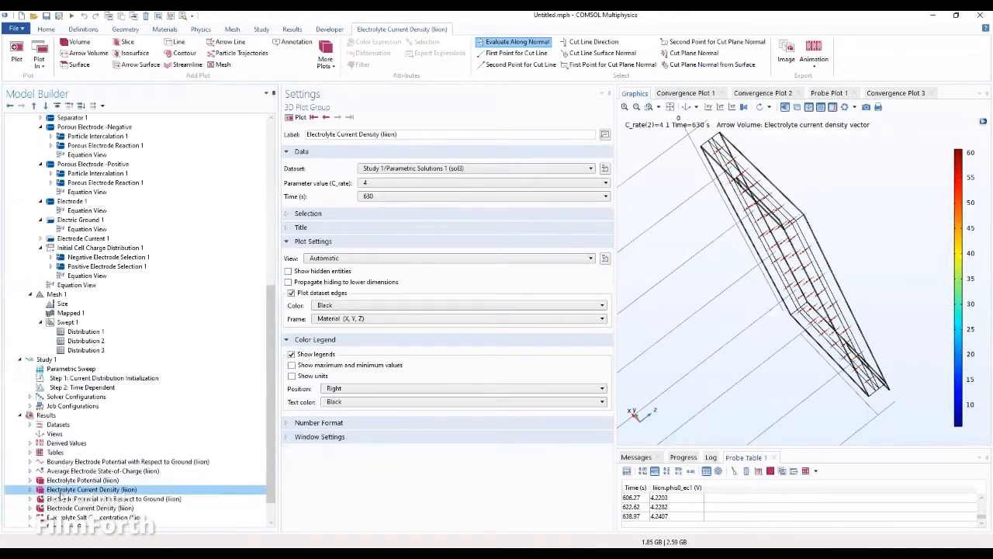
left_click(61, 500)
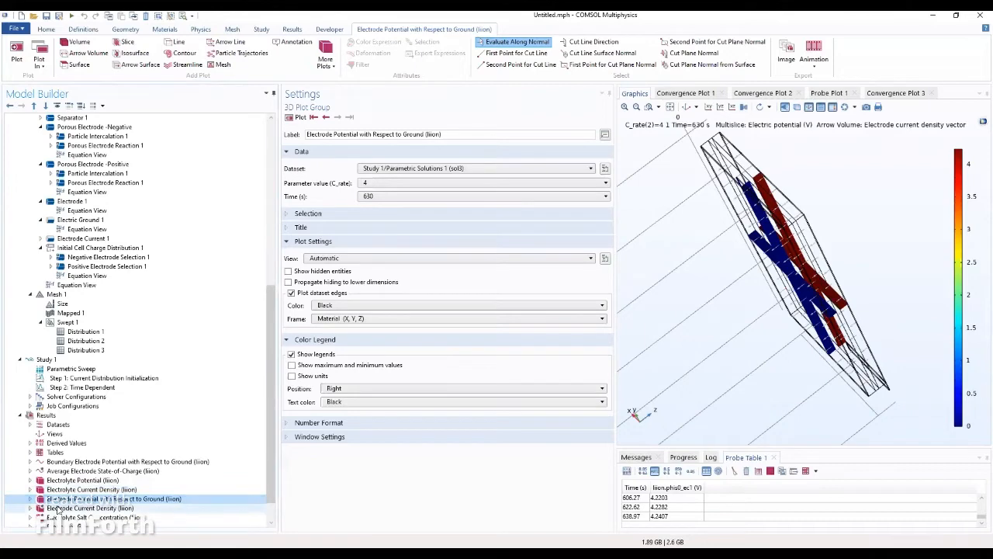
left_click(56, 509)
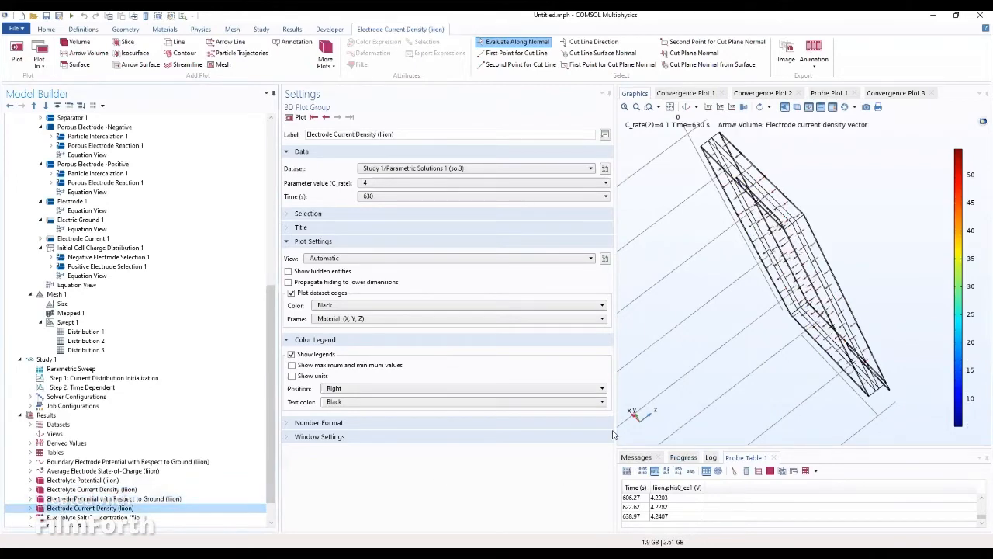
left_click_drag(613, 434, 480, 423)
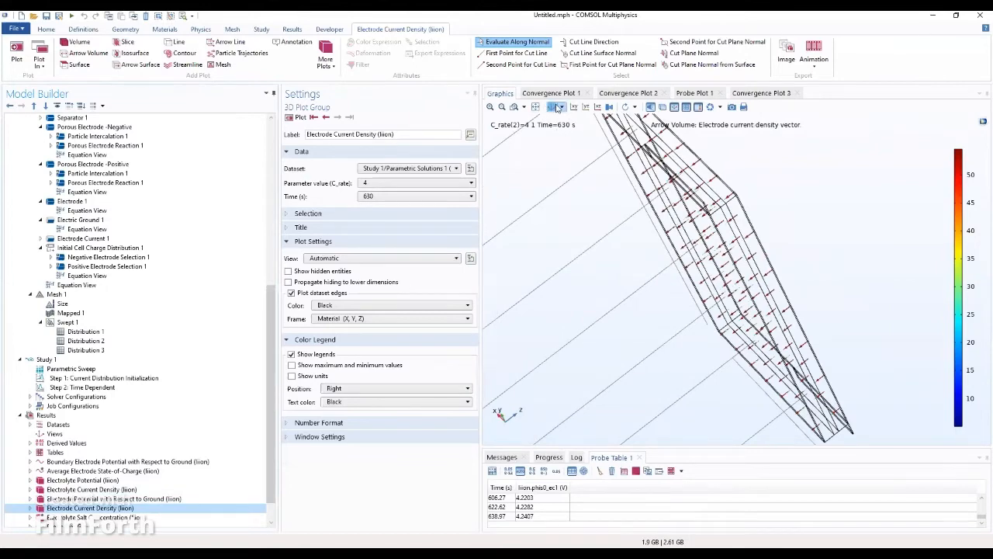
left_click(556, 107)
left_click_drag(586, 265, 796, 320)
Step: Review the electrolyte potential and salt concentration plots, then the probe voltage group and Results node
left_click(87, 482)
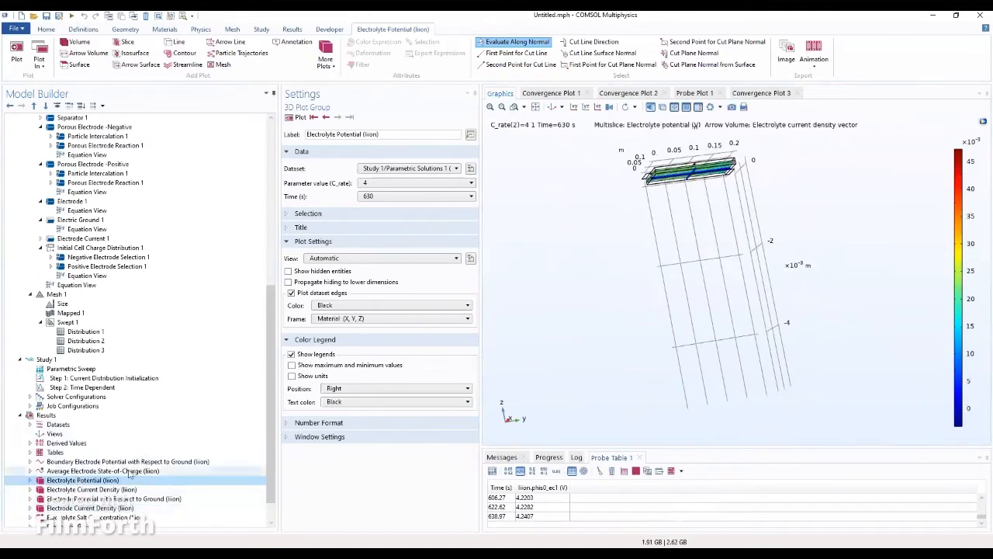
left_click_drag(668, 359, 684, 543)
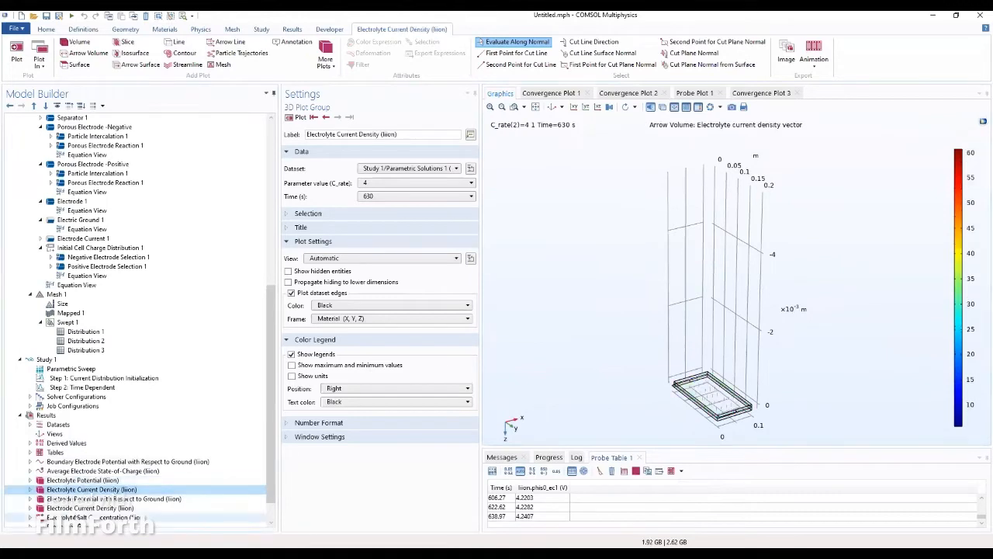
left_click(90, 516)
scroll(90, 516, "down", 1)
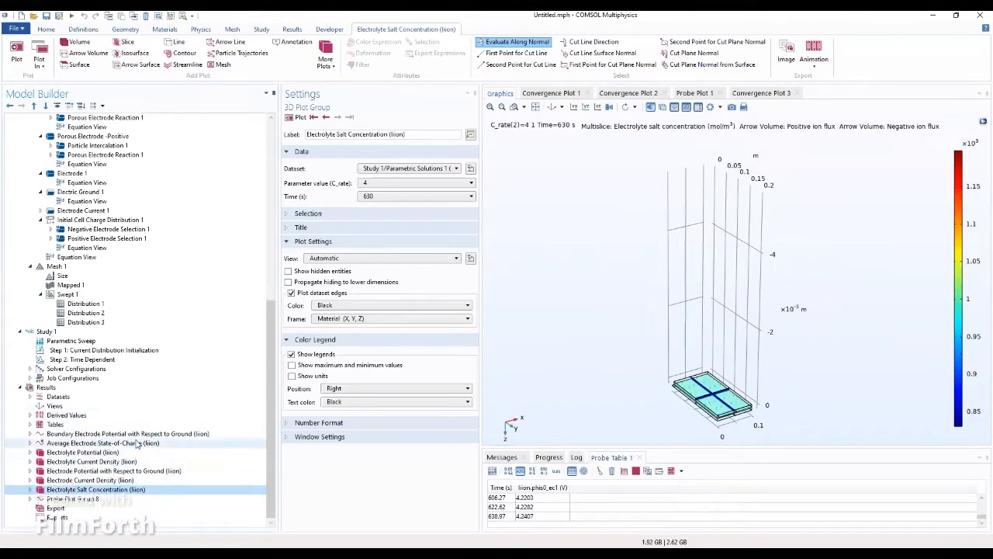
left_click(74, 500)
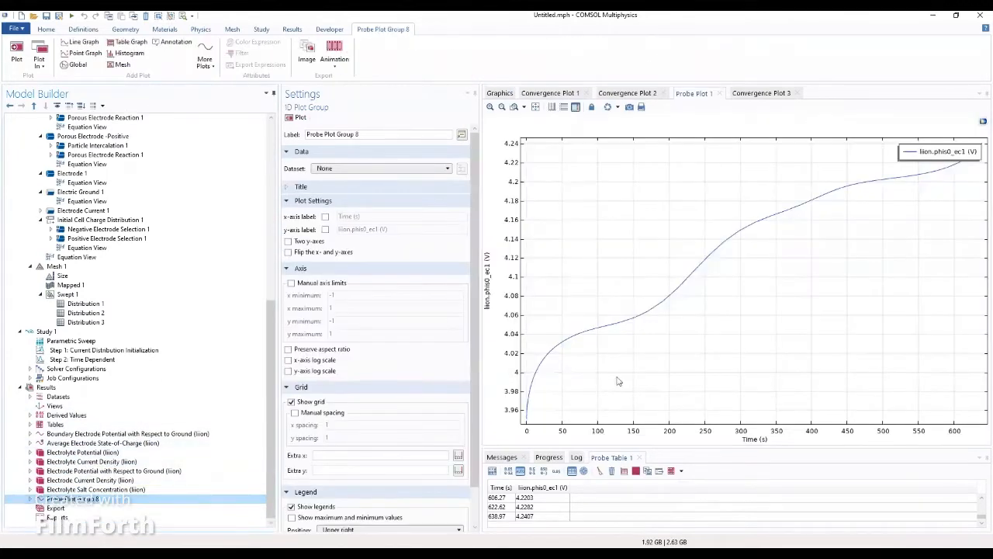
left_click(47, 387)
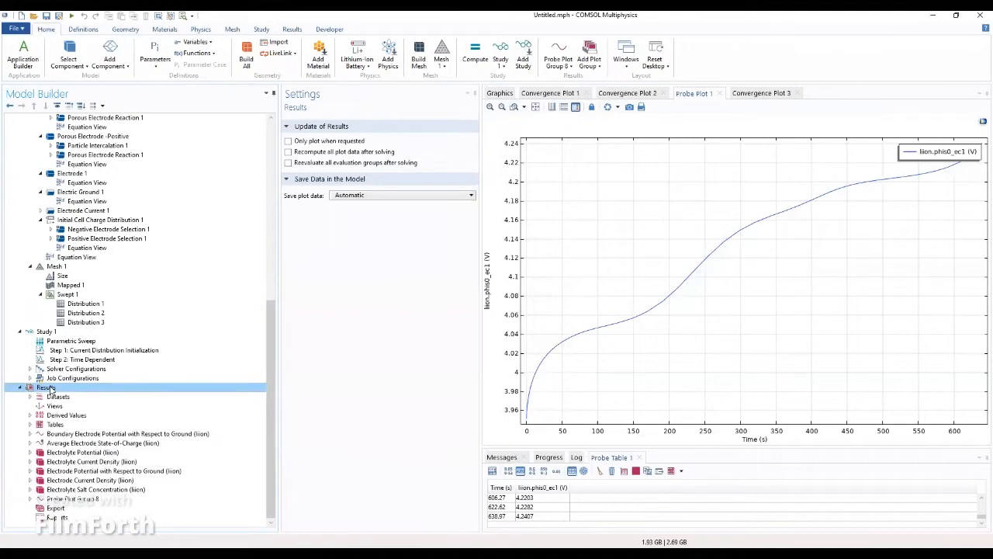
Step: Add a 3D Plot Group under Results labelled 'Potential in negative current'
right_click(50, 391)
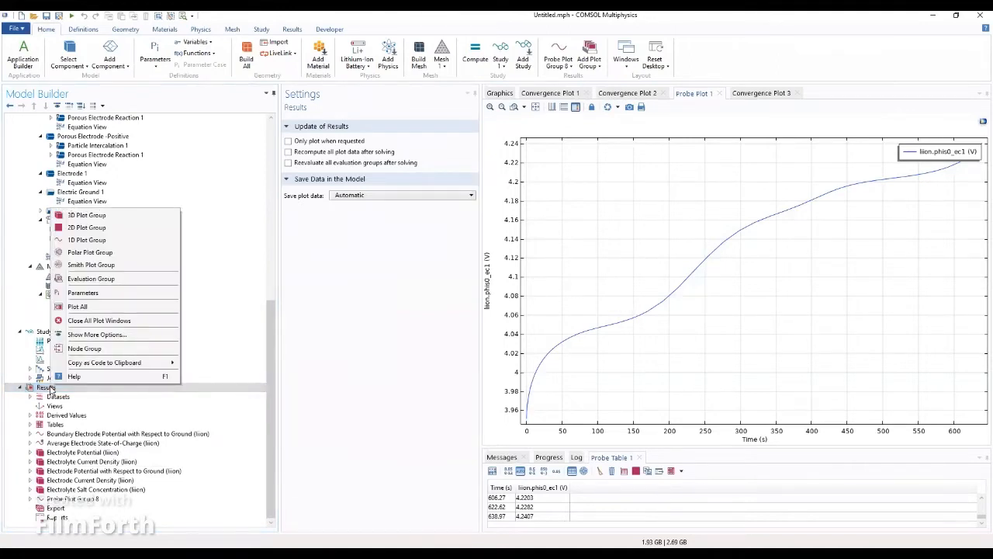
left_click(80, 216)
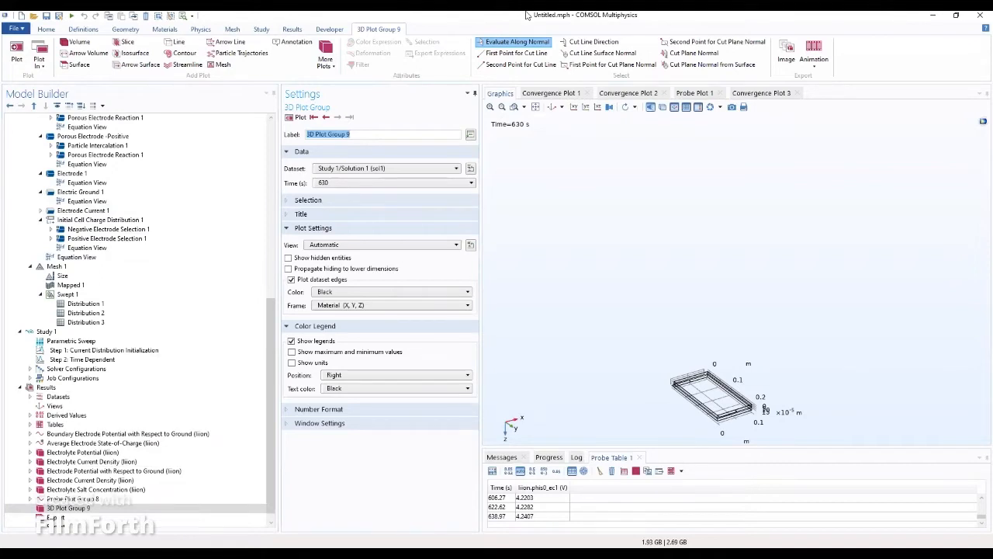
type("Potential in negative current")
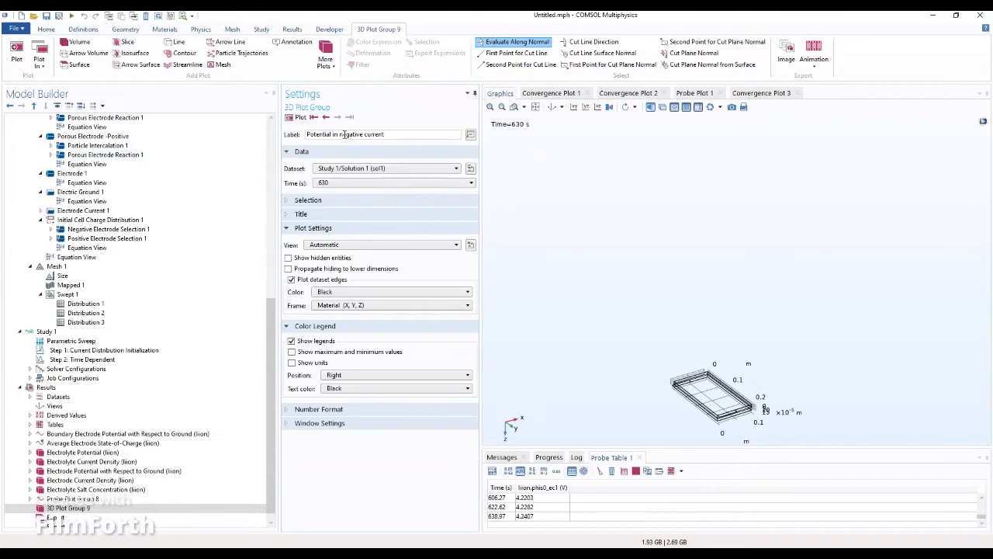
Step: Use Parametric Solutions 1 at time 0, showing max/min values and manual color legend formatting
left_click(369, 168)
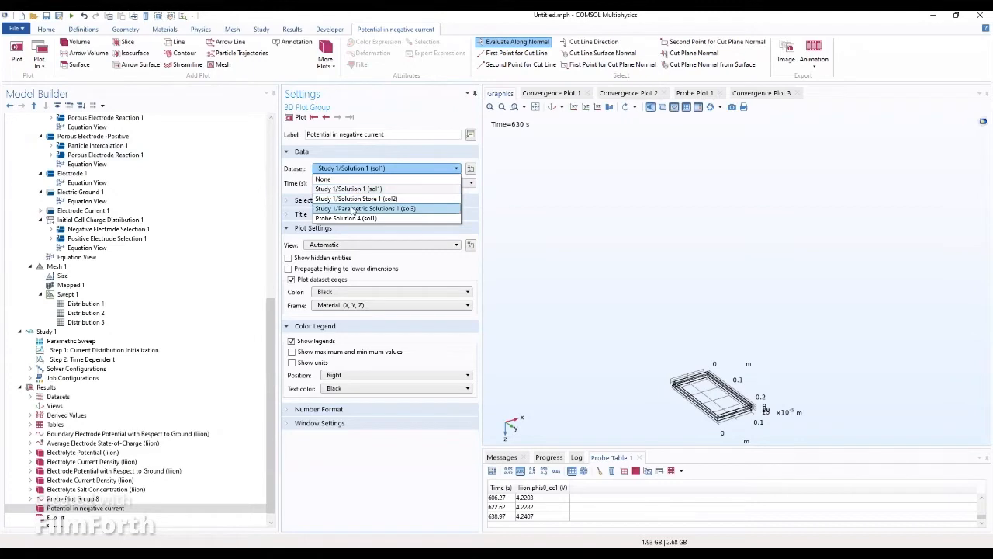
left_click(354, 209)
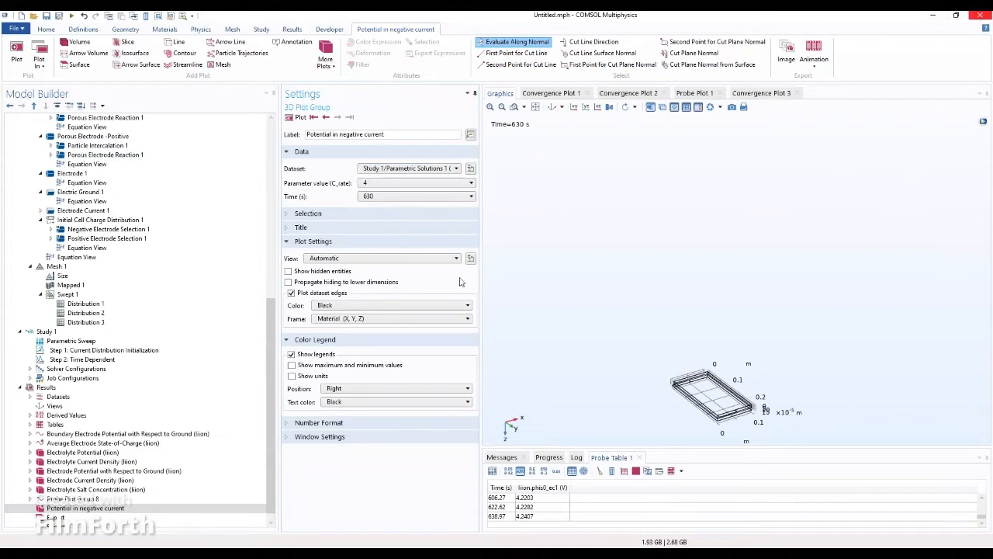
left_click(379, 197)
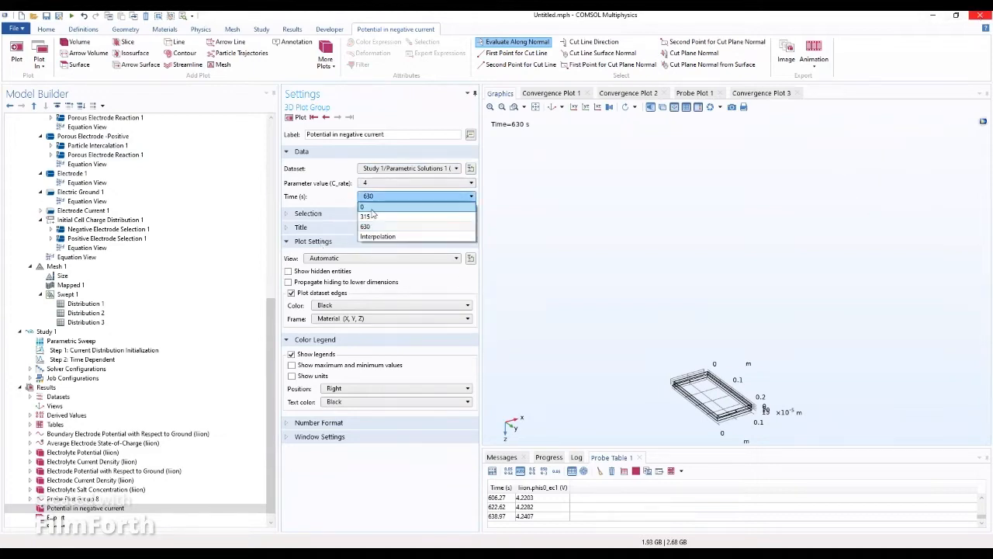
left_click(373, 207)
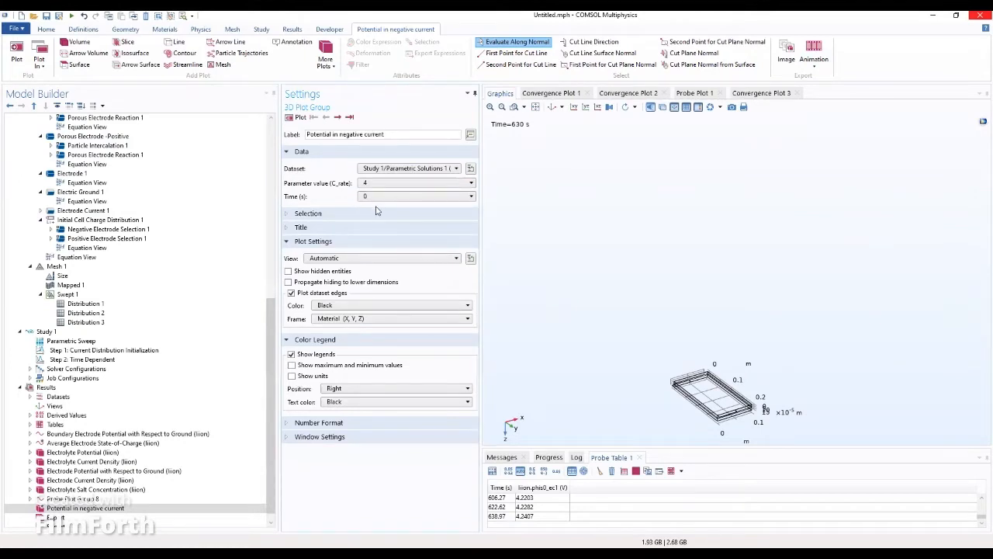
left_click(299, 370)
left_click(331, 424)
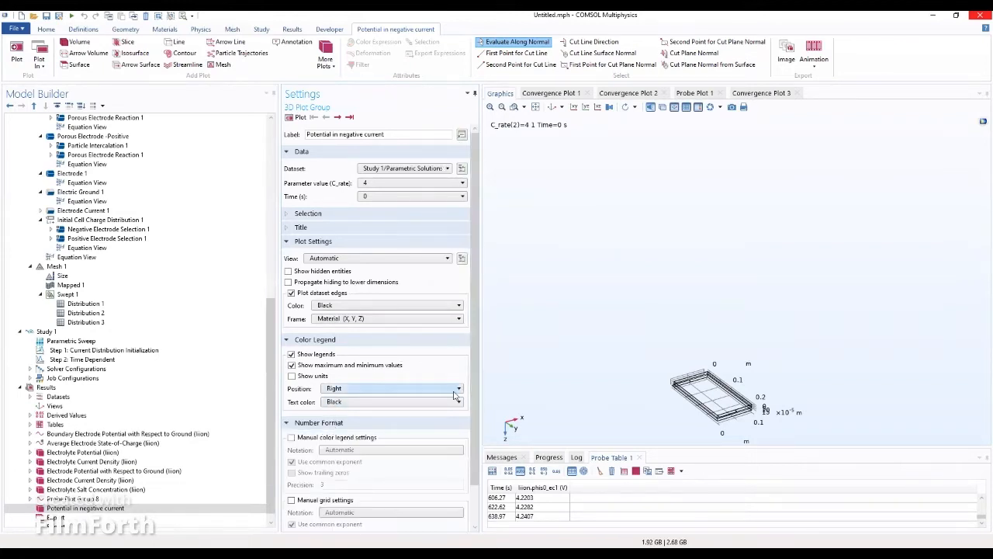
left_click_drag(477, 384, 477, 418)
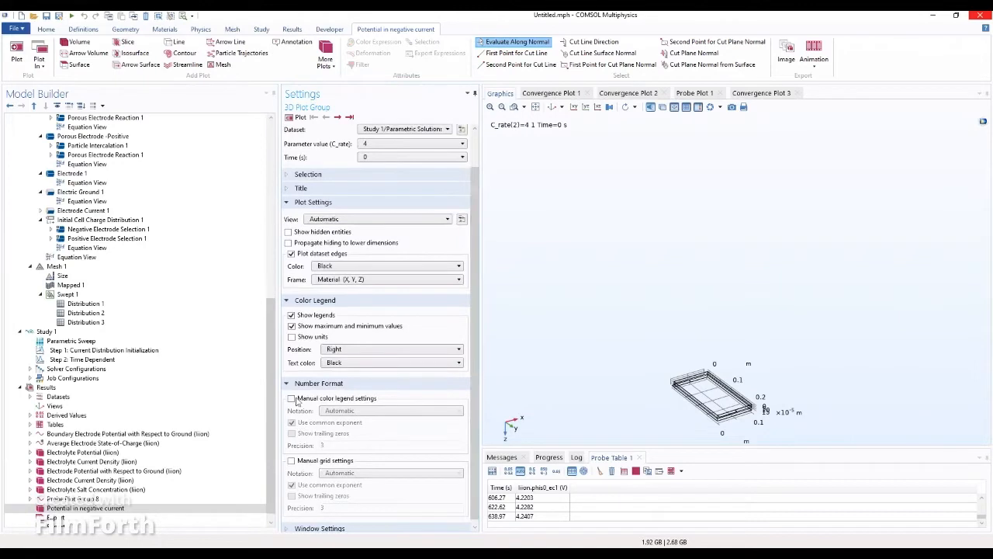
left_click(292, 398)
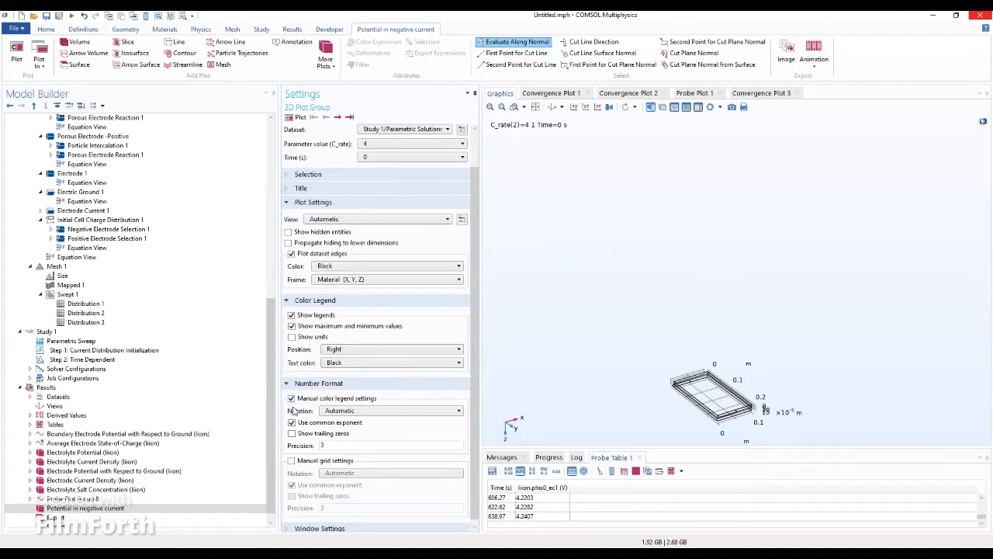
Step: Keep Automatic notation and the Graphics plot window, then plot the group
scroll(303, 425, "down", 1)
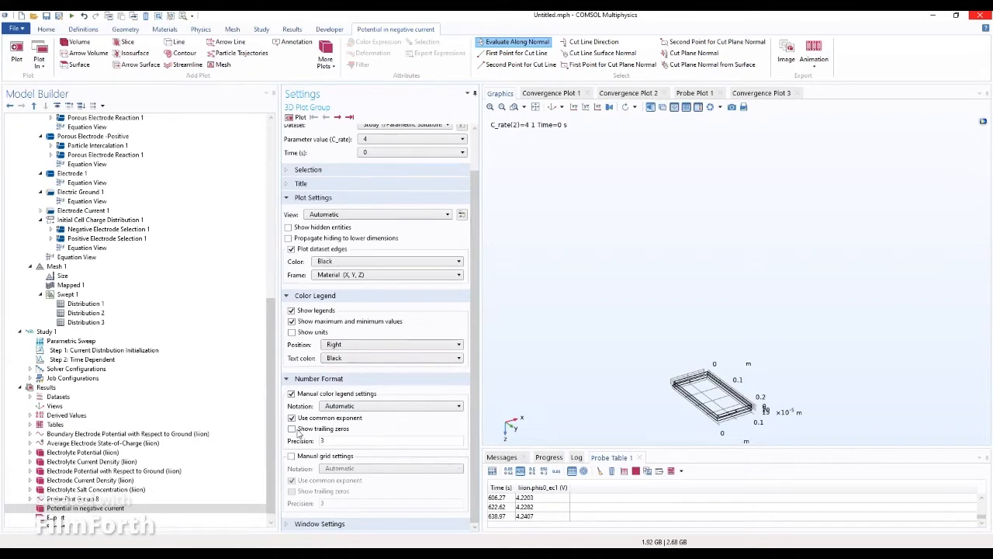
left_click(328, 524)
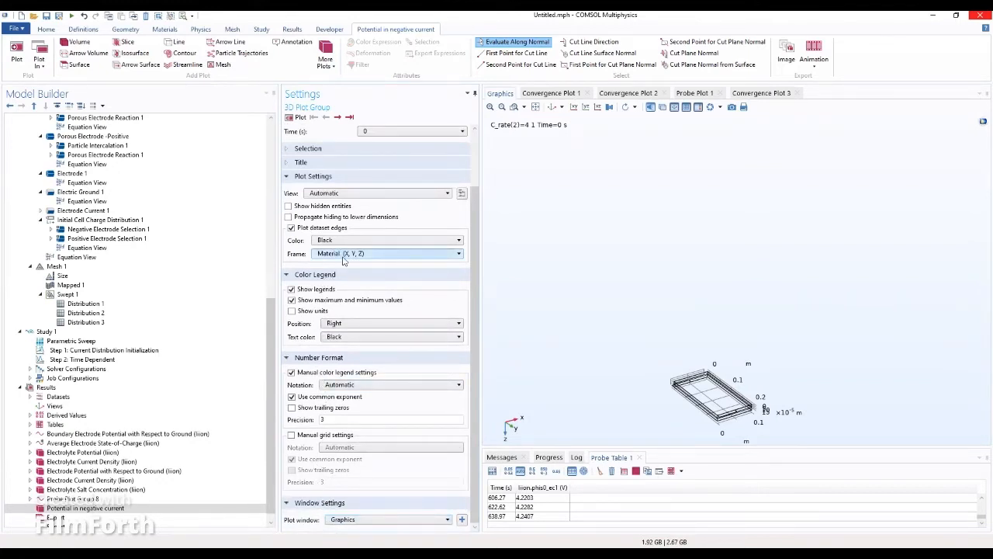
scroll(346, 262, "up", 3)
scroll(346, 262, "up", 1)
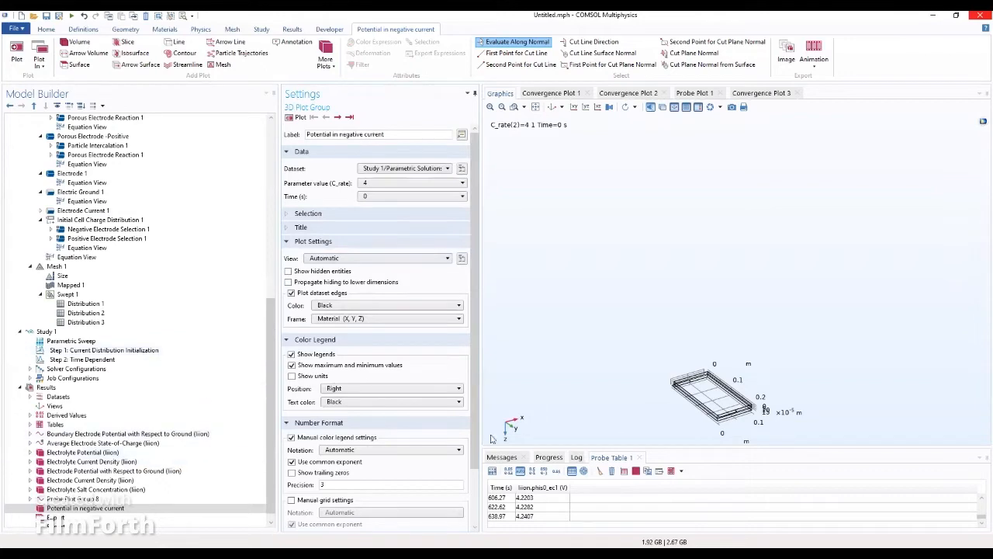
left_click_drag(476, 380, 463, 424)
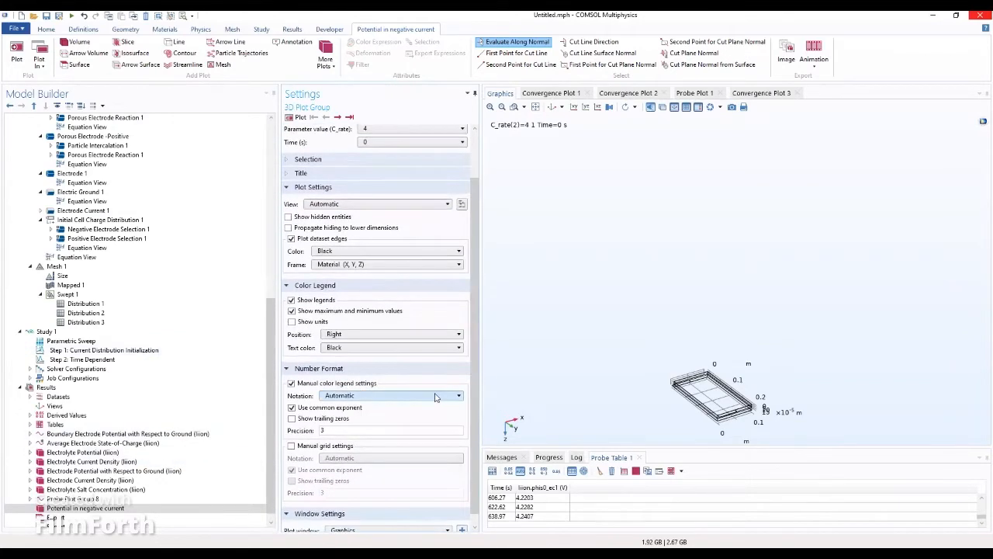
left_click(437, 397)
left_click(410, 453)
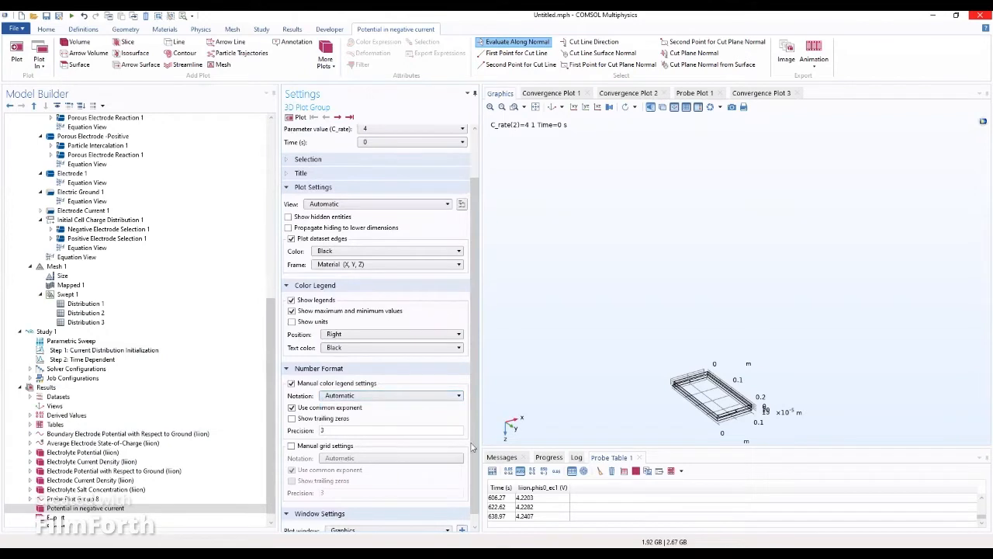
left_click_drag(476, 447, 476, 491)
left_click(431, 520)
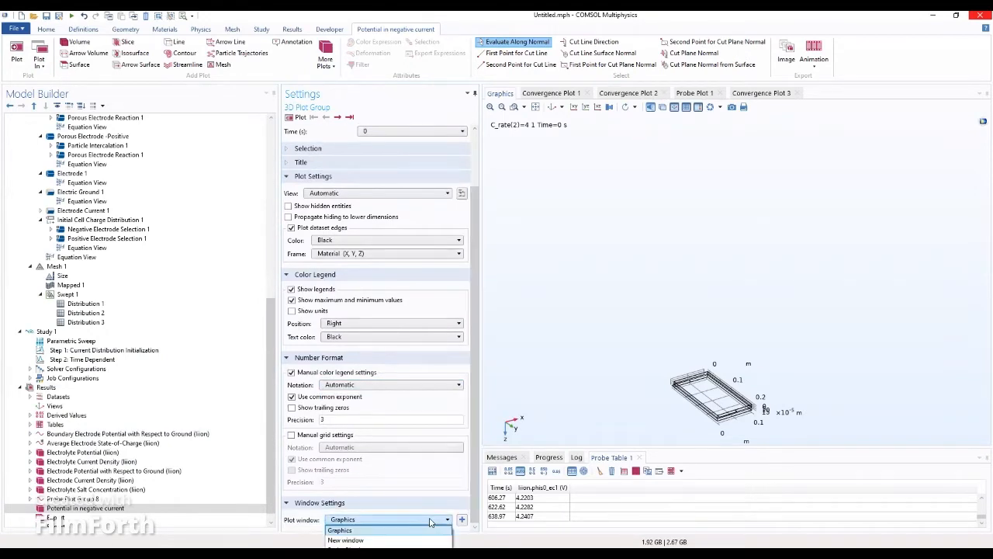
left_click(431, 521)
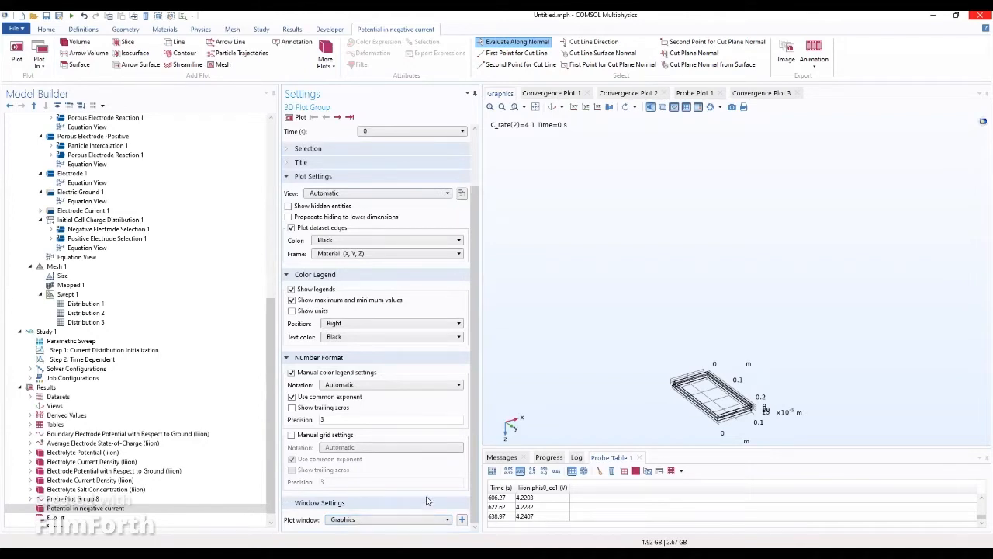
left_click_drag(478, 377, 475, 315)
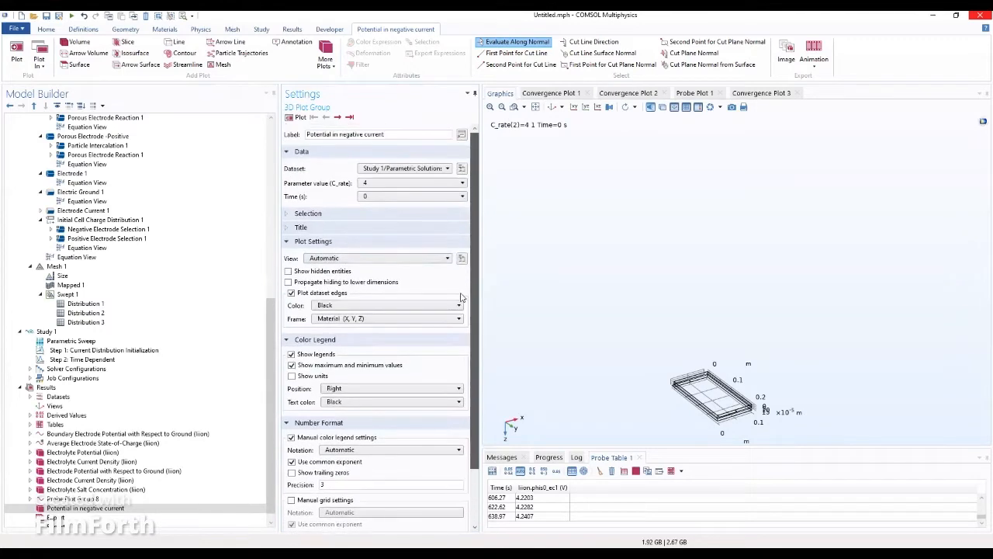
left_click(346, 216)
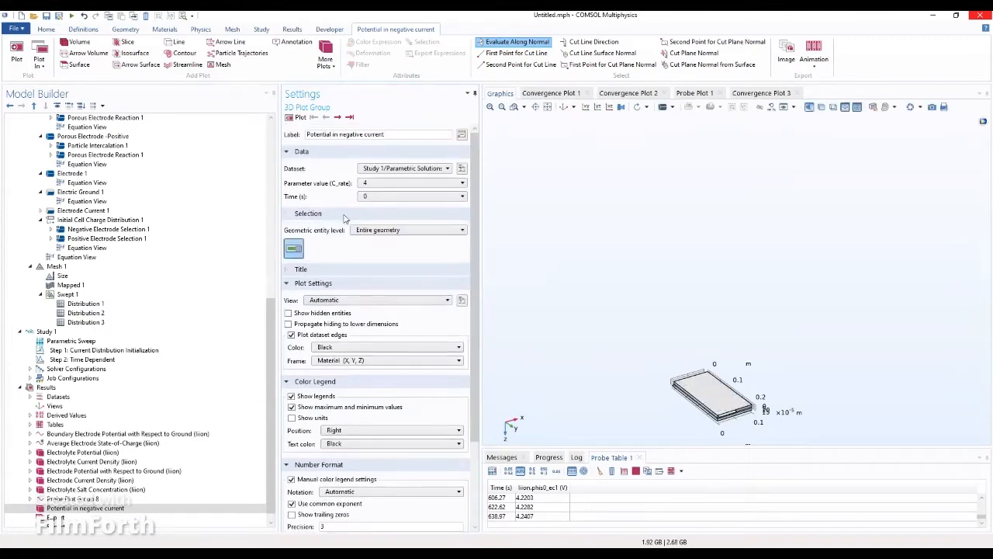
left_click(345, 217)
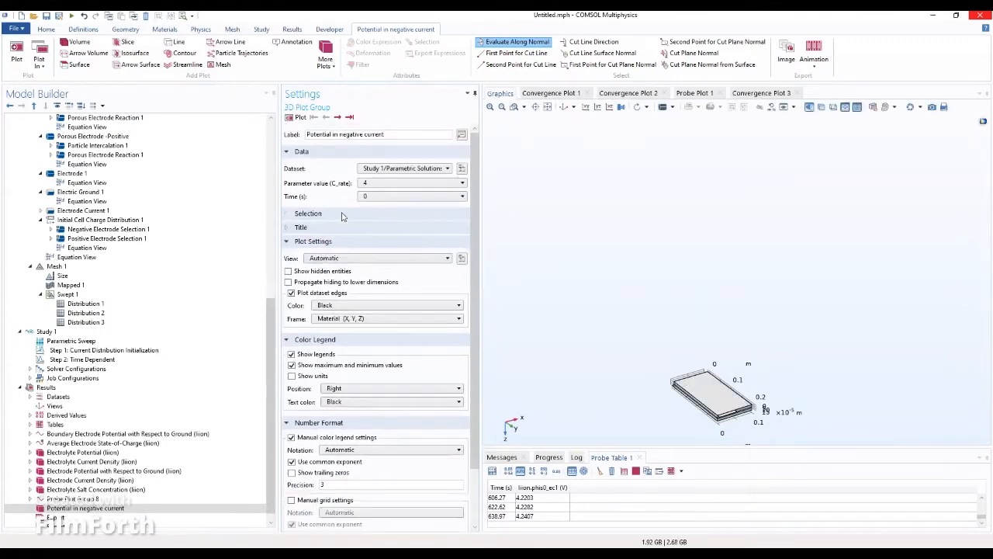
left_click(326, 233)
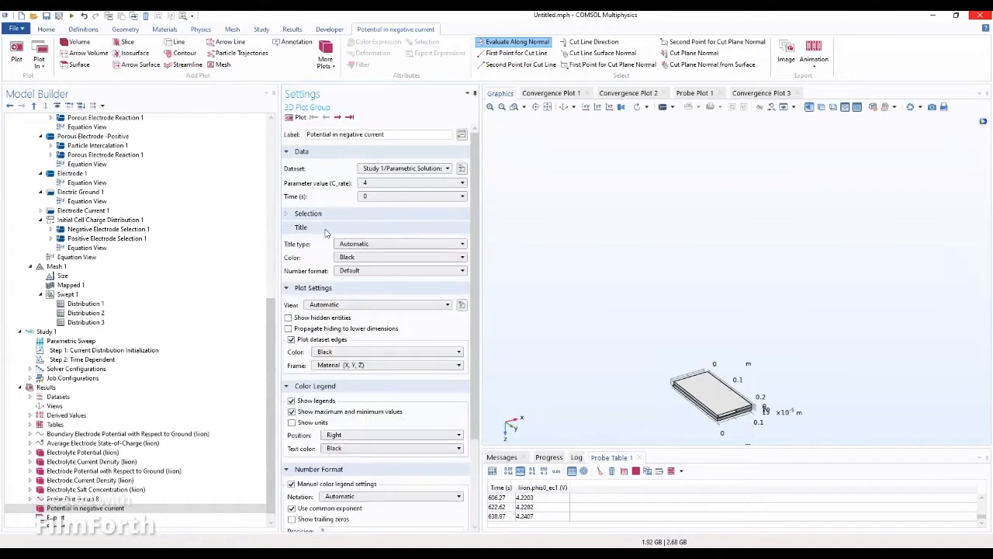
left_click(326, 233)
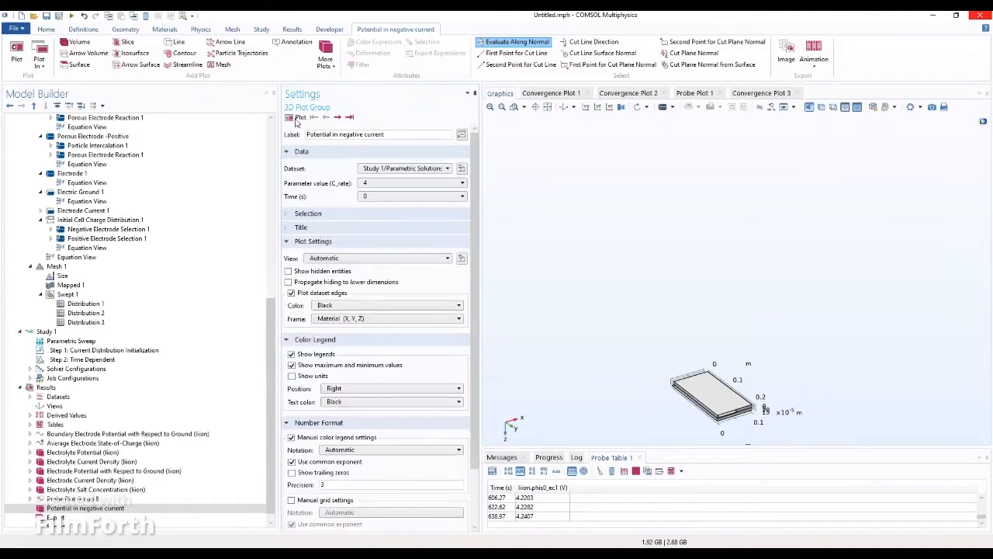
left_click(298, 117)
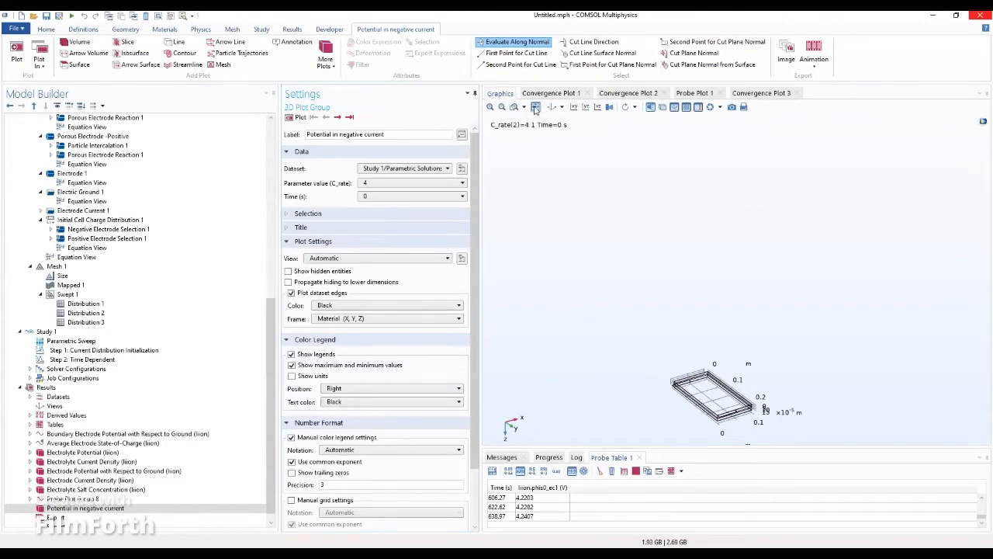
Step: Reset the view, step through times 315 s, 630 s and 0 s, then select the plot group
left_click(552, 108)
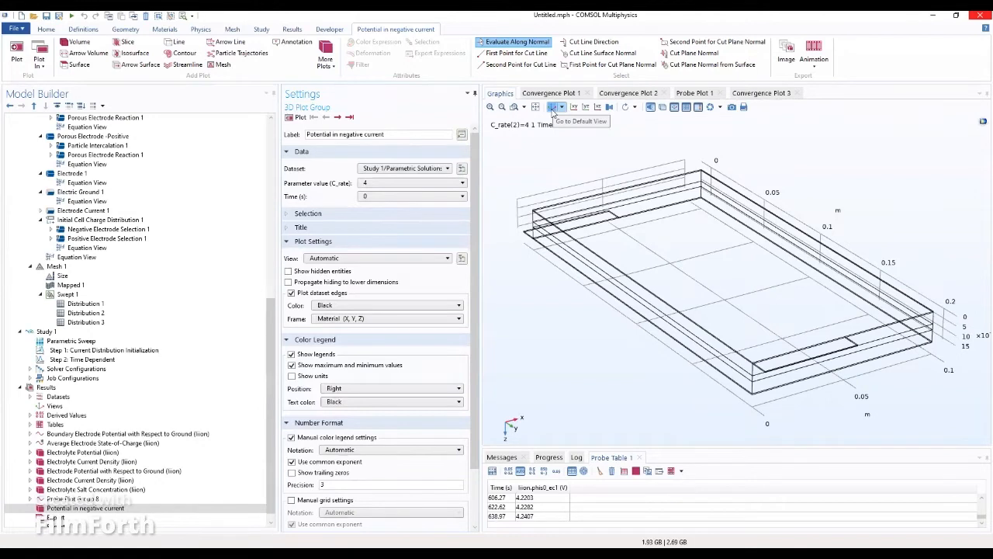
left_click(552, 109)
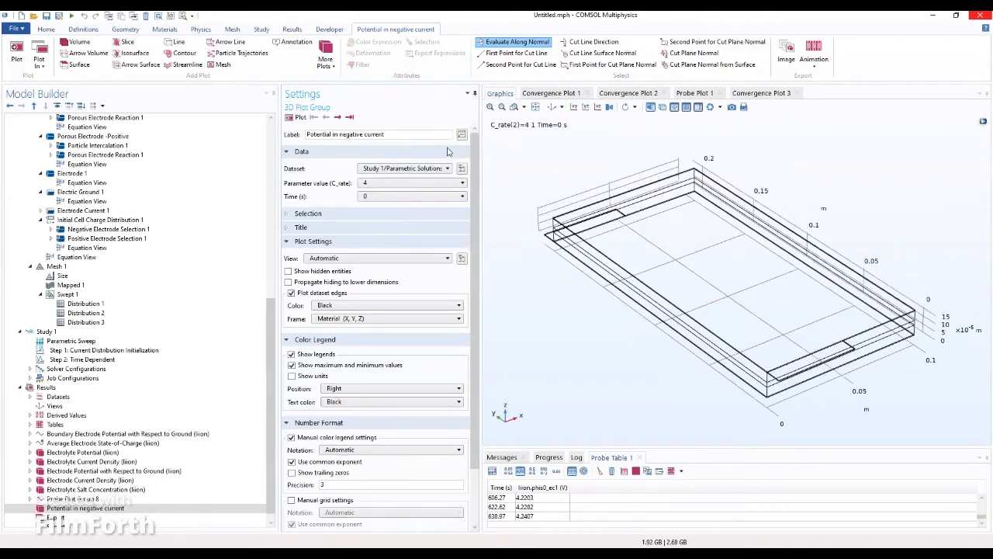
left_click(338, 117)
left_click(349, 117)
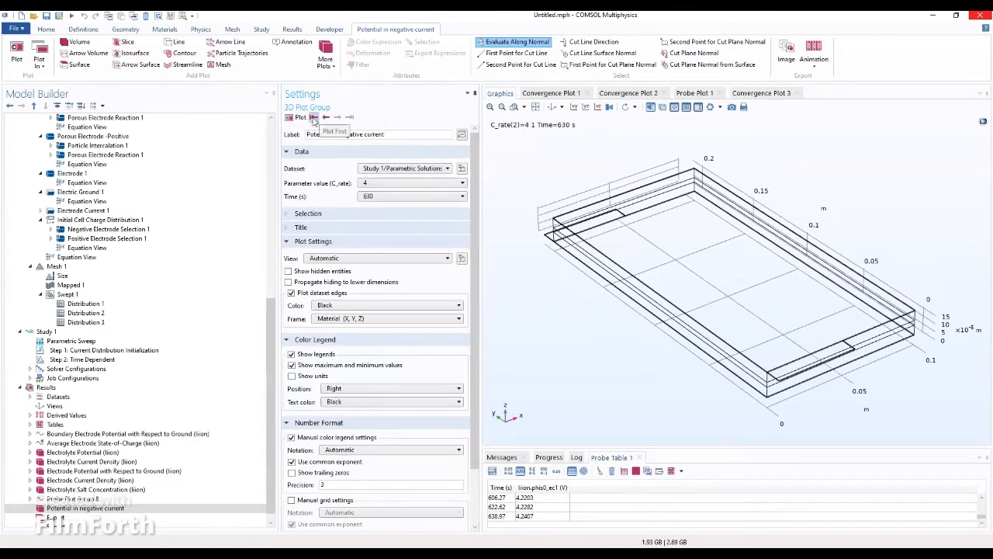
left_click(313, 117)
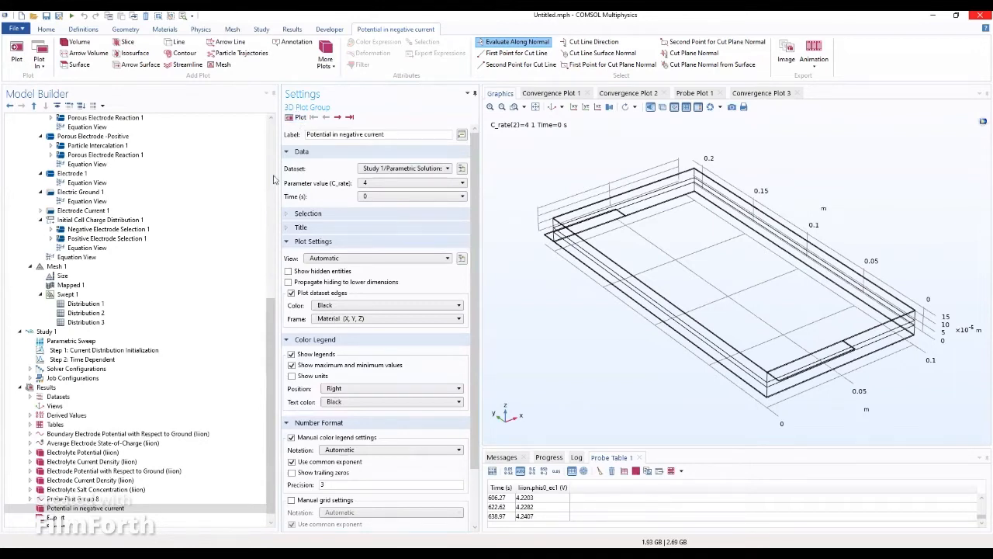
left_click(59, 509)
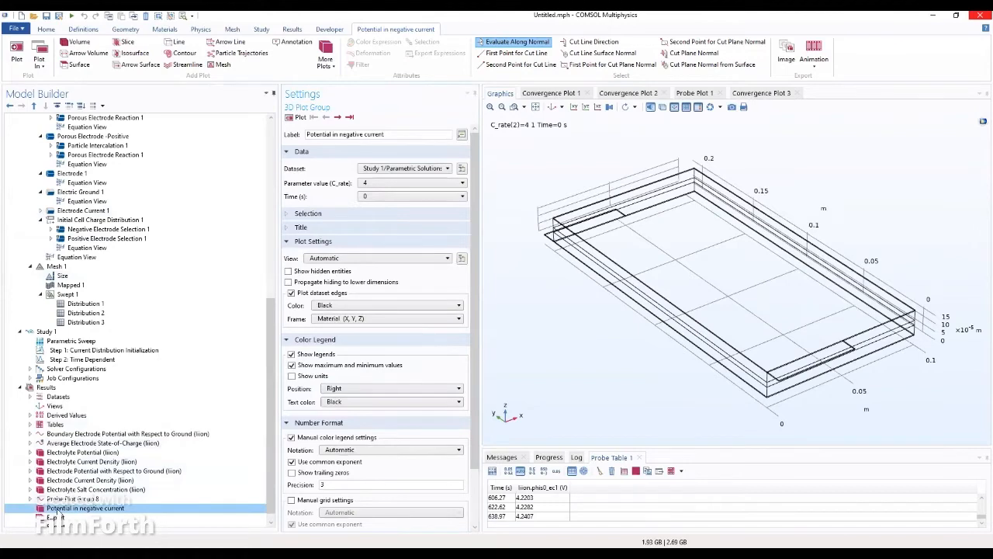
Step: Add a Volume plot of electrolyte potential to the group and render it
right_click(59, 512)
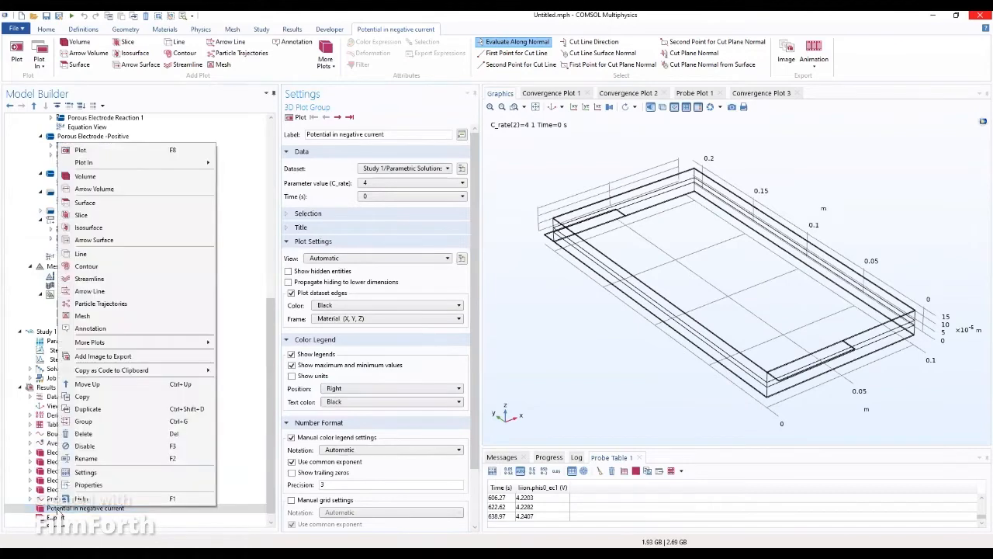
left_click(114, 176)
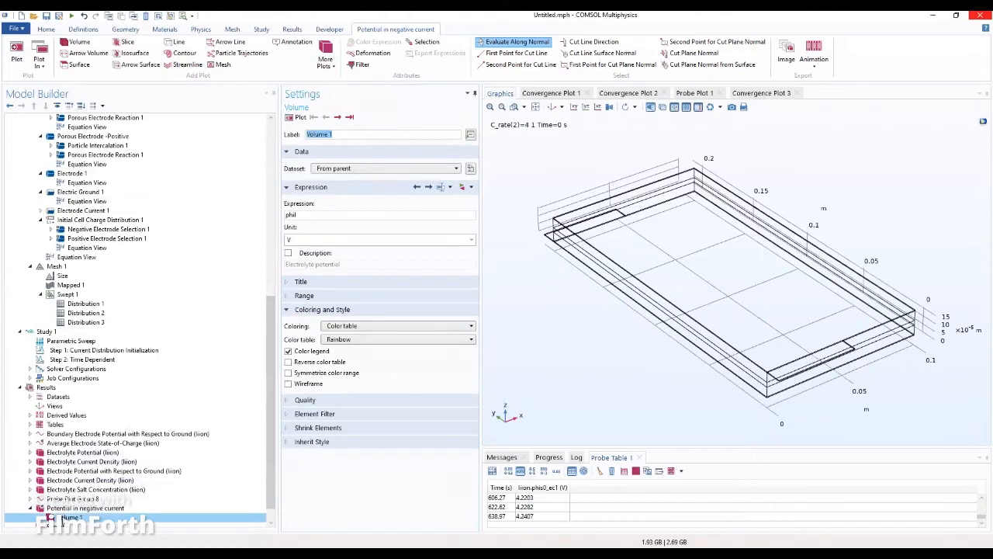
left_click(67, 509)
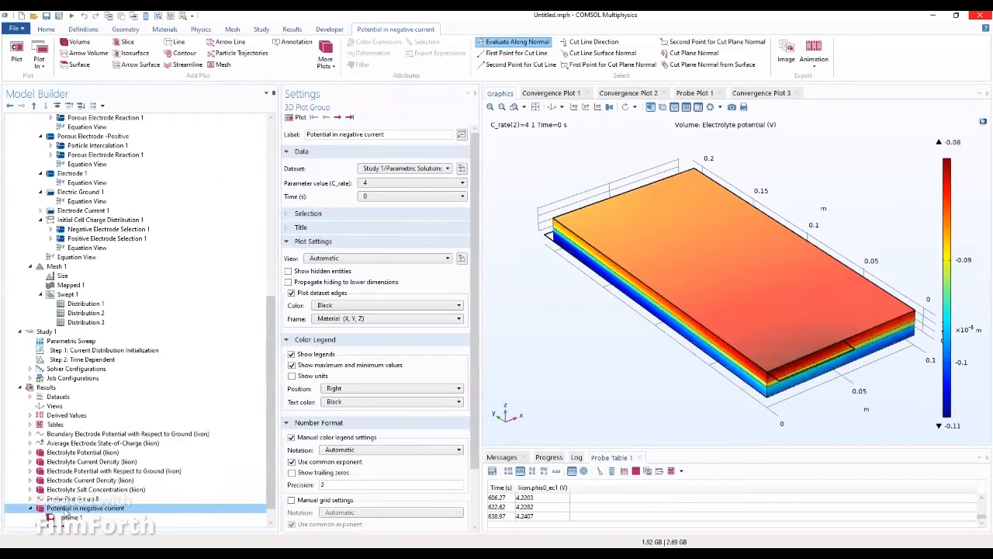
Step: Step the volume plot between 0 s and 315 s, then reopen the Volume 1 settings
left_click(338, 117)
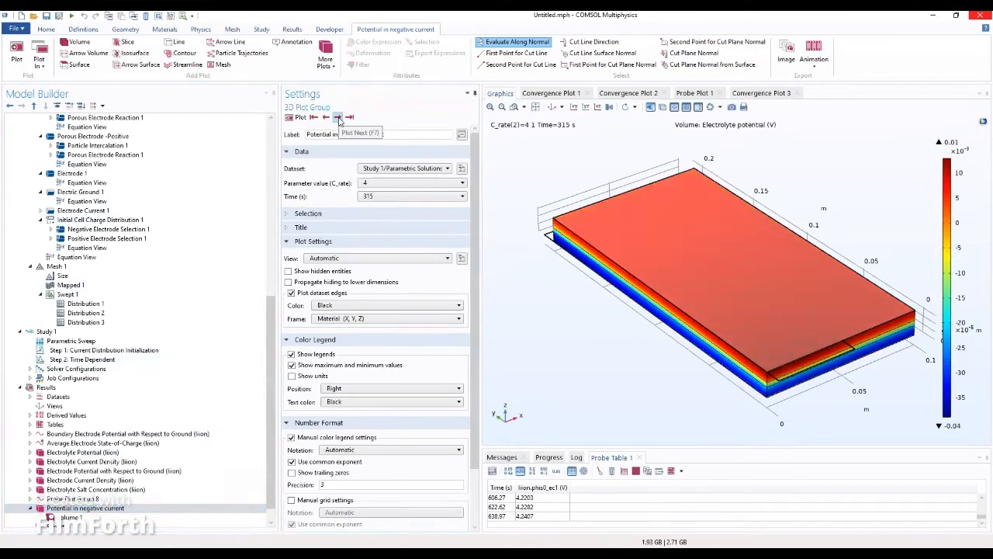
left_click(314, 117)
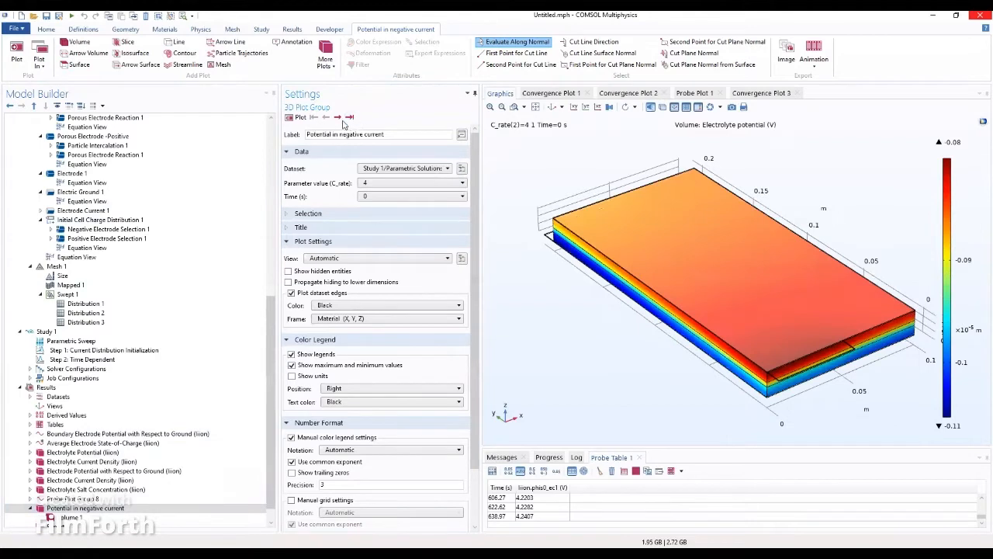
left_click(339, 117)
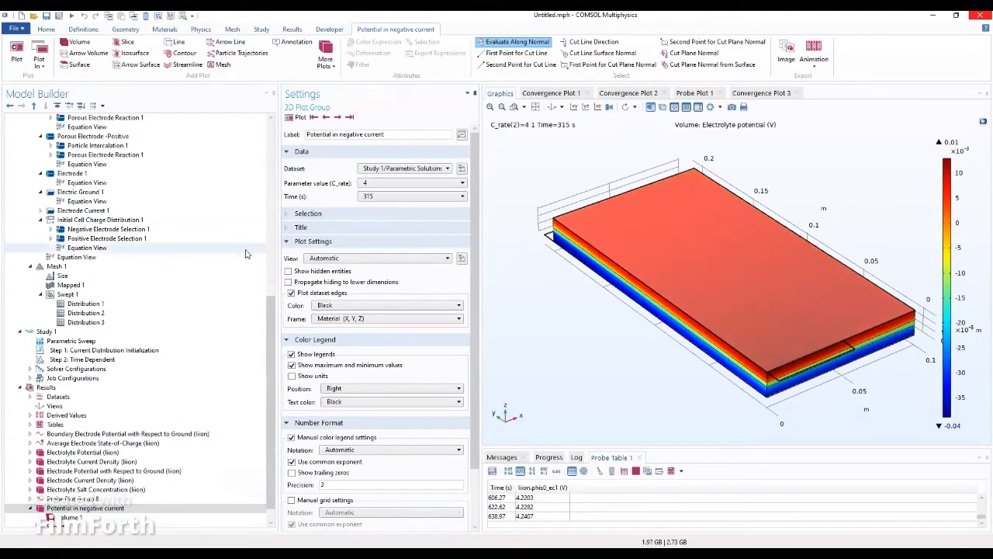
left_click(324, 117)
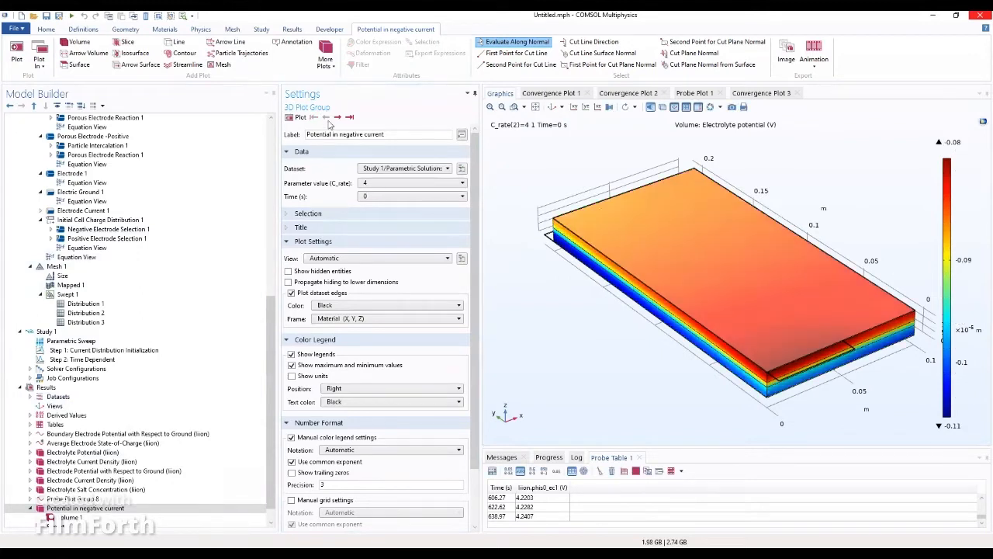
left_click(48, 509)
left_click(51, 517)
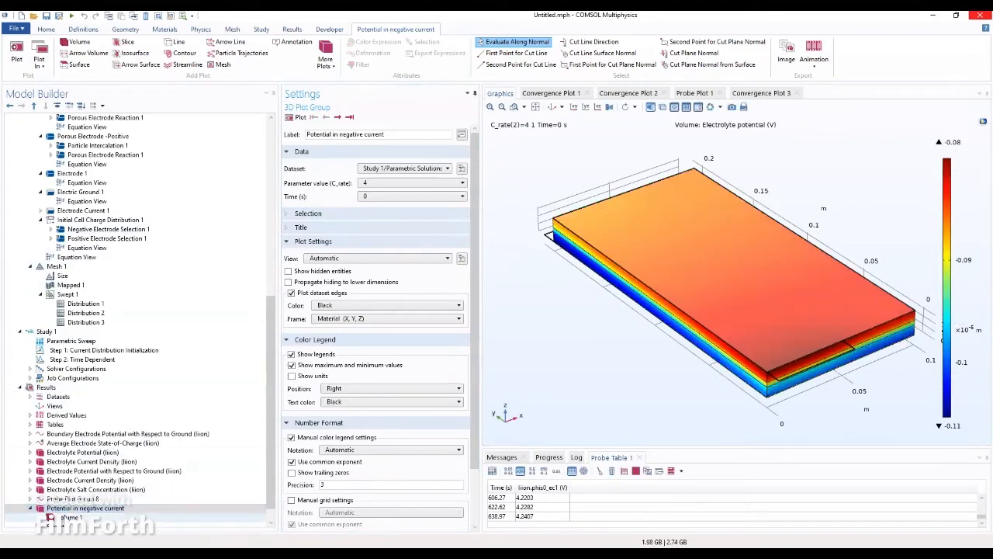
left_click(51, 518)
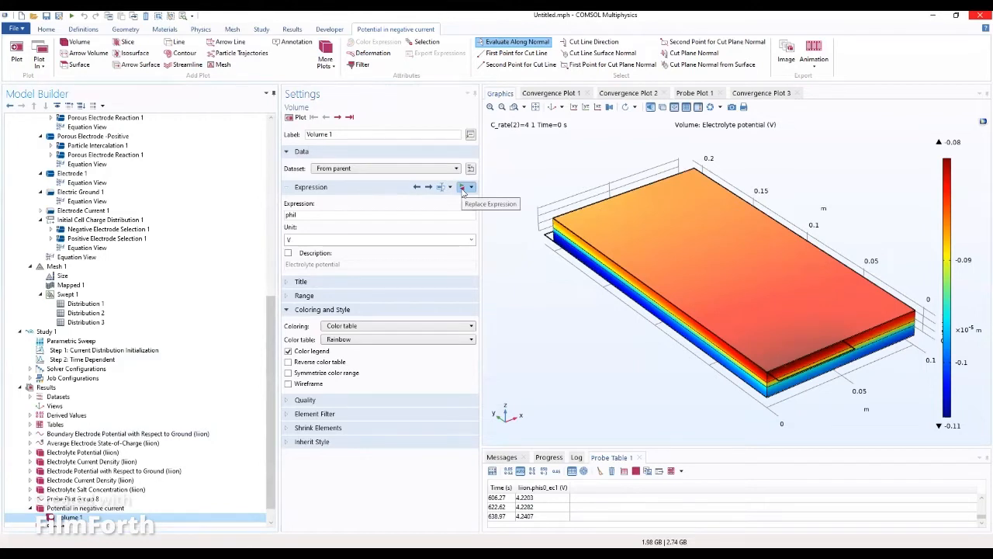
Step: Change the Volume 1 expression from phil to phis and attach a Selection 1 node to it
double_click(300, 213)
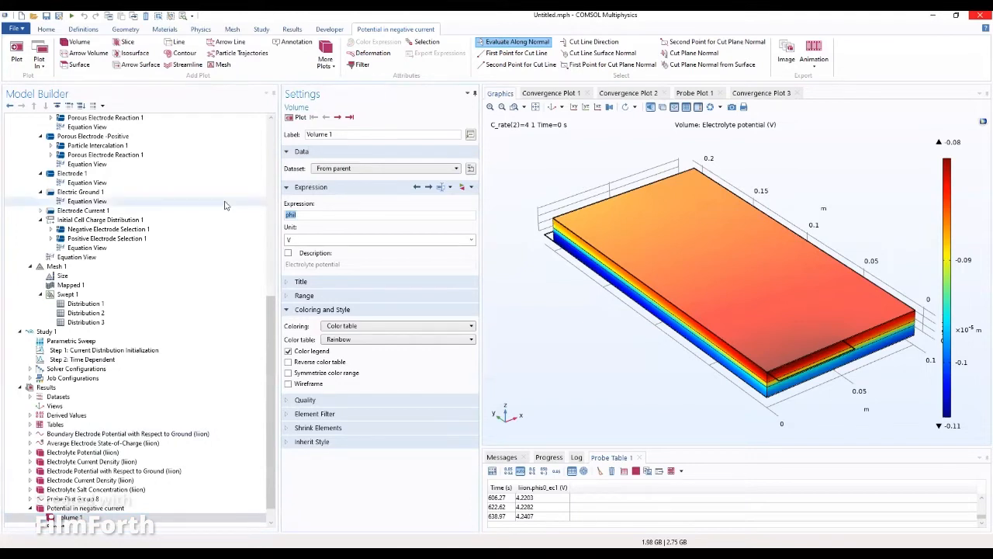
type("ph")
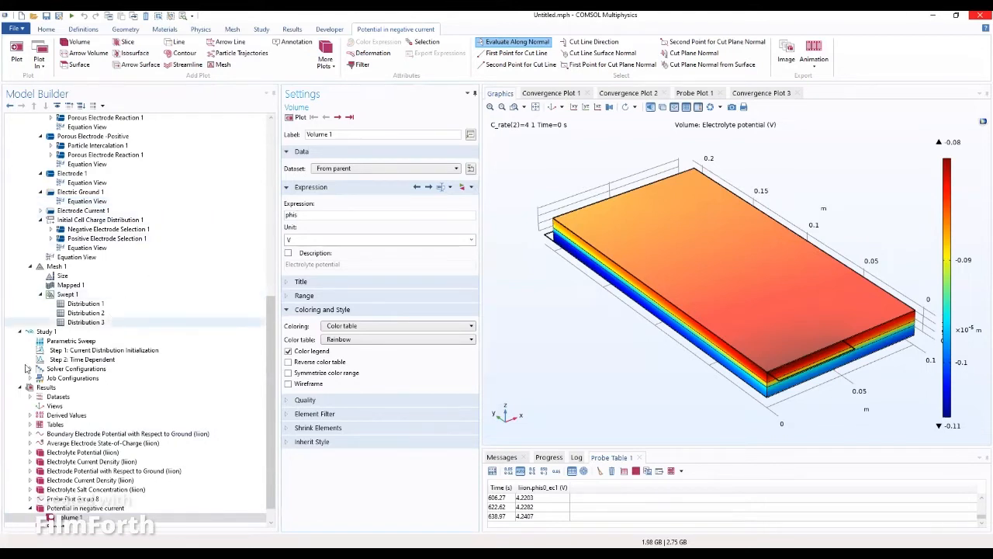
left_click(72, 517)
right_click(72, 516)
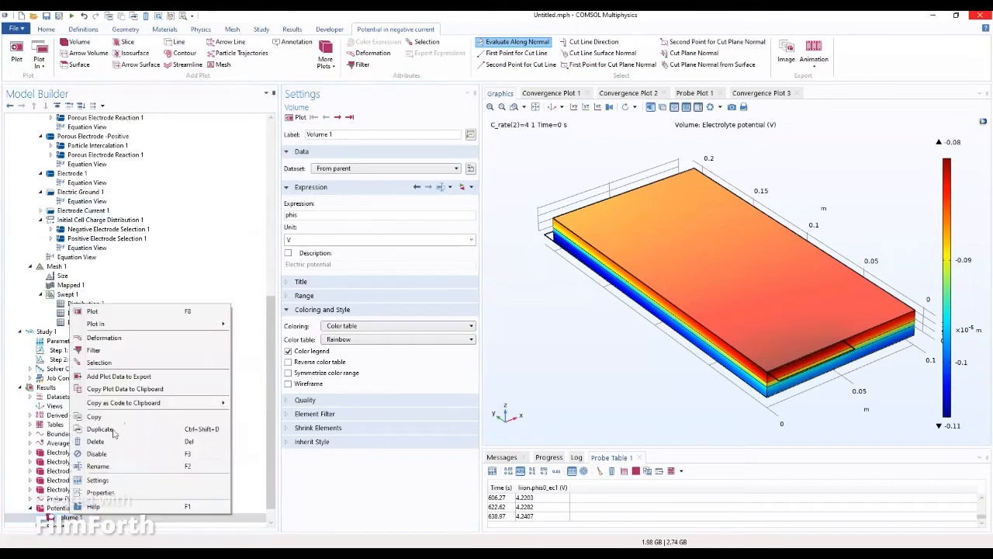
left_click(133, 366)
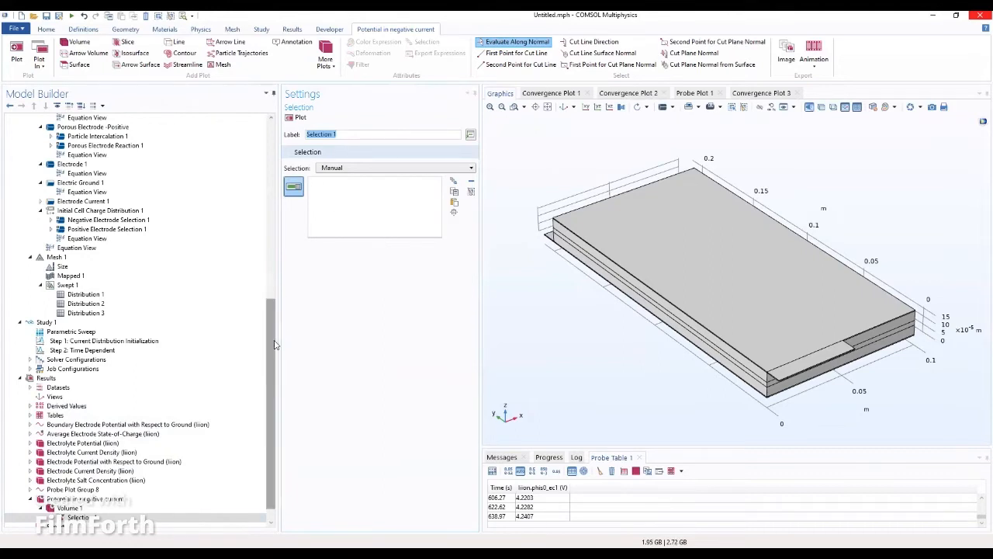
Step: Set Volume 1's Selection 1 to Negative Current Collector and Tab (domains 2 and 7), orbiting to view it
left_click(78, 499)
left_click(74, 508)
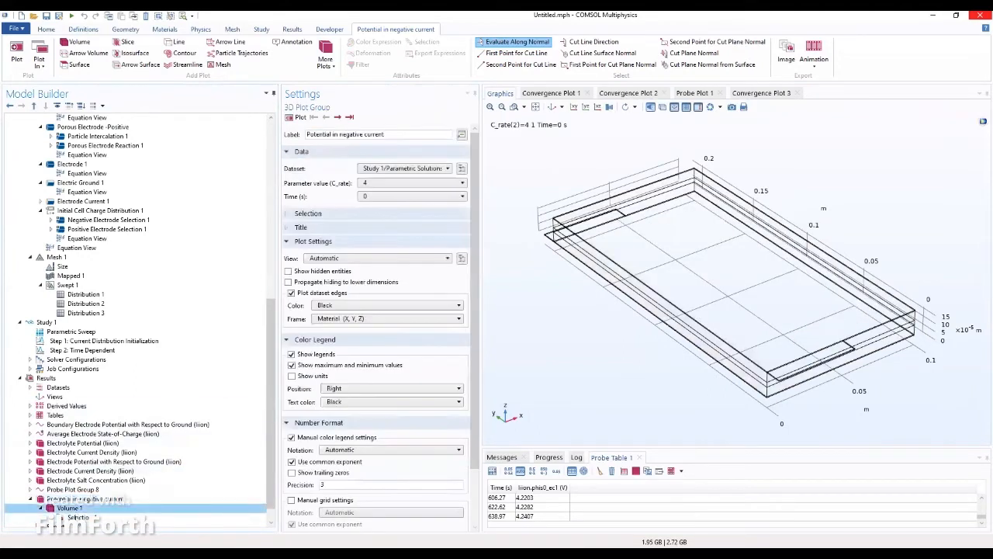
left_click(78, 518)
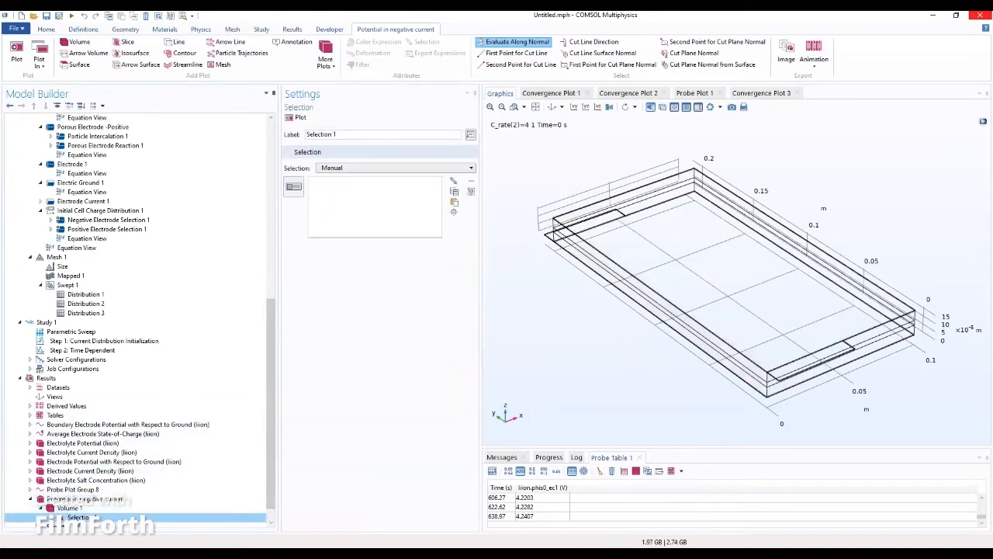
left_click(375, 168)
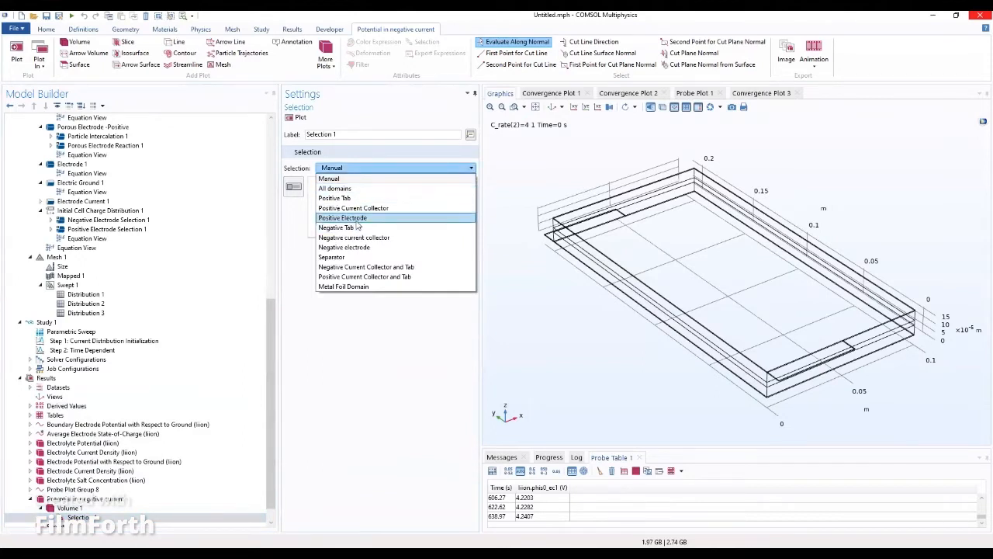
left_click(358, 267)
left_click_drag(610, 341, 677, 138)
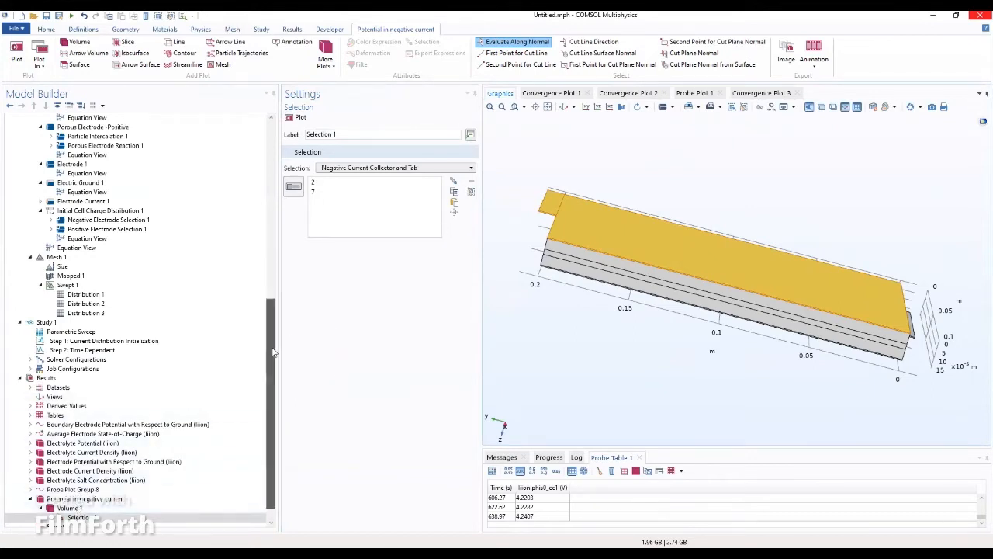
left_click_drag(272, 351, 271, 376)
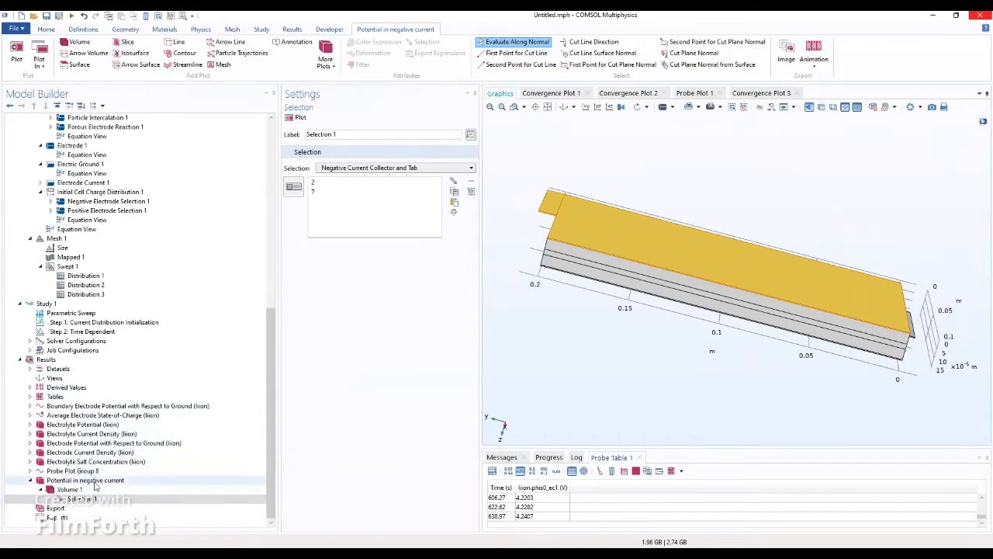
Step: Rename the plot group to 'Potential in negative current collector and tab' and re-plot it
left_click(95, 483)
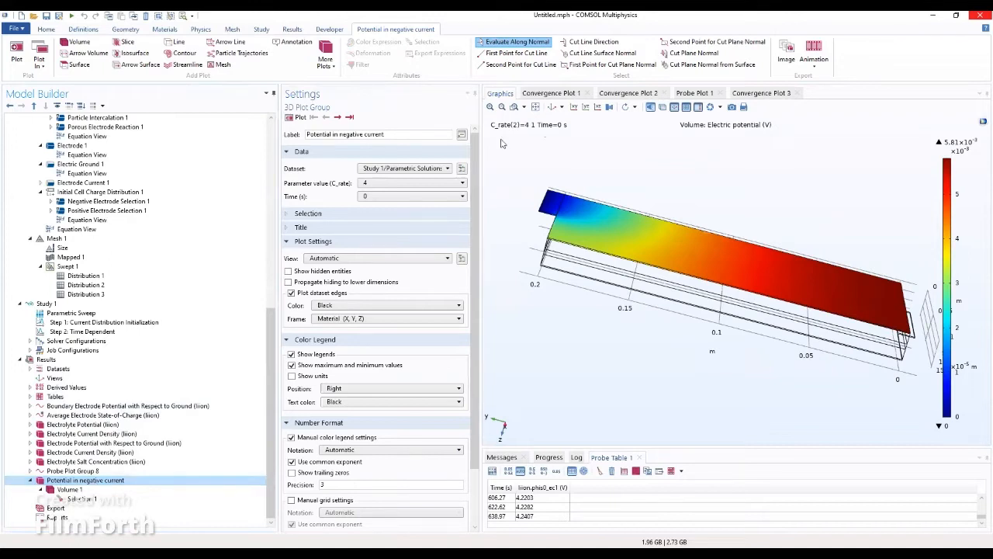
left_click(402, 139)
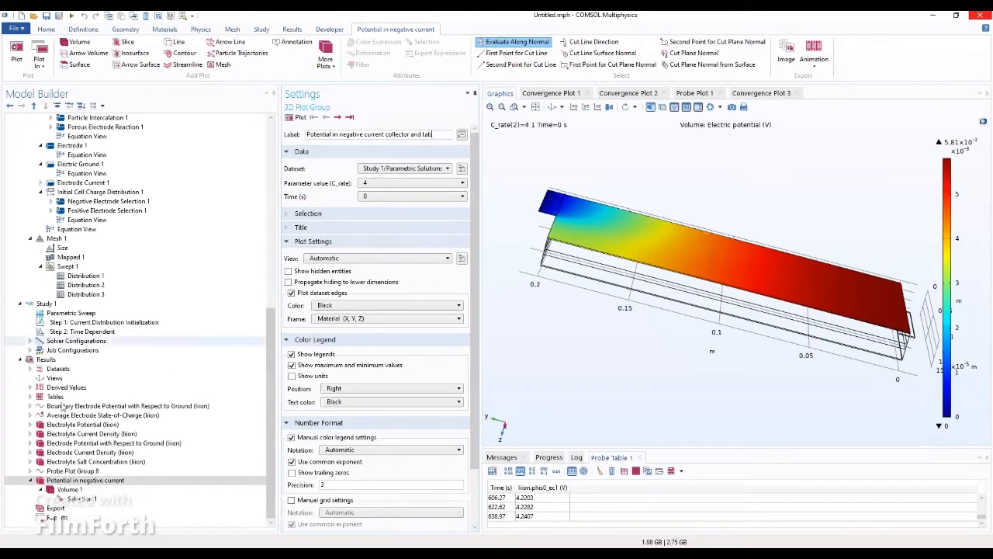
left_click(299, 118)
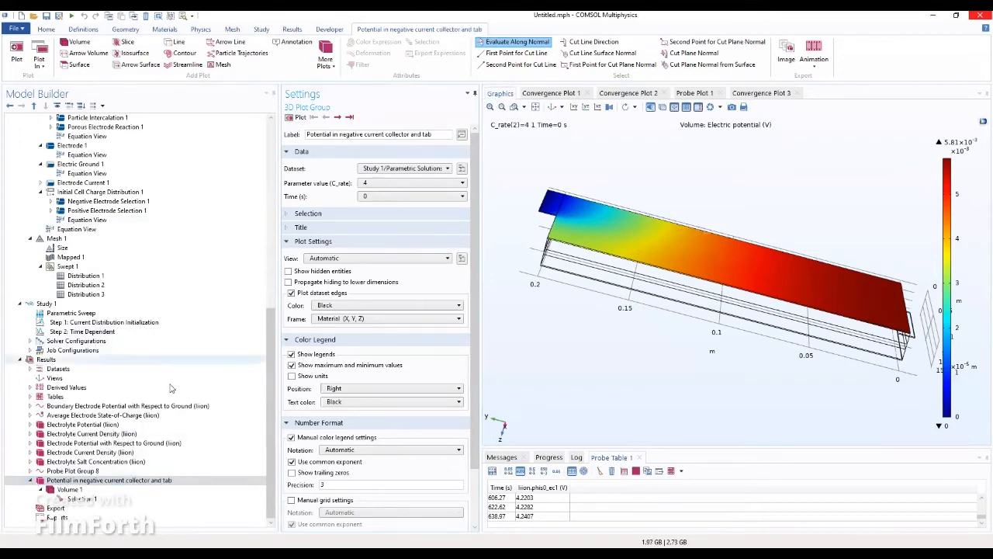
left_click(92, 499)
left_click(89, 490)
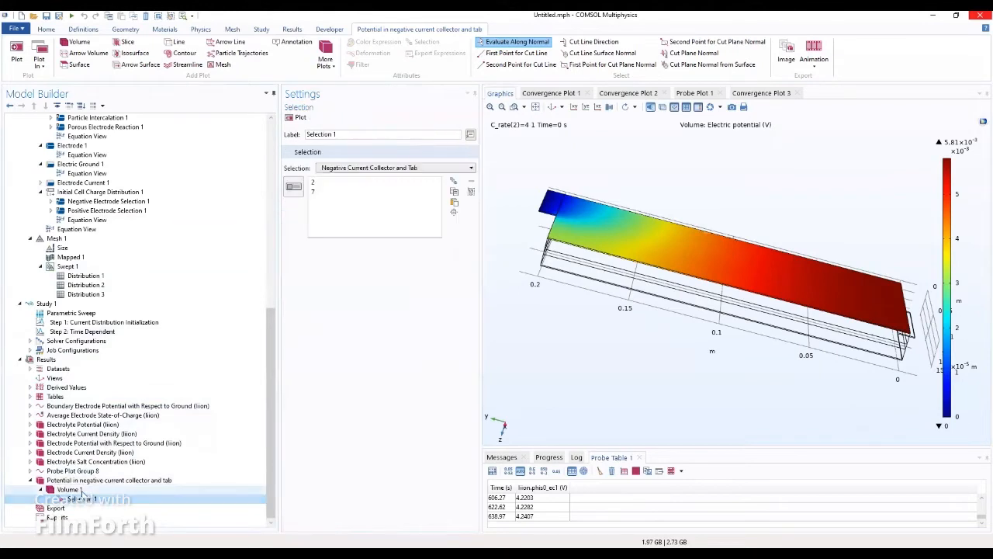
left_click(88, 482)
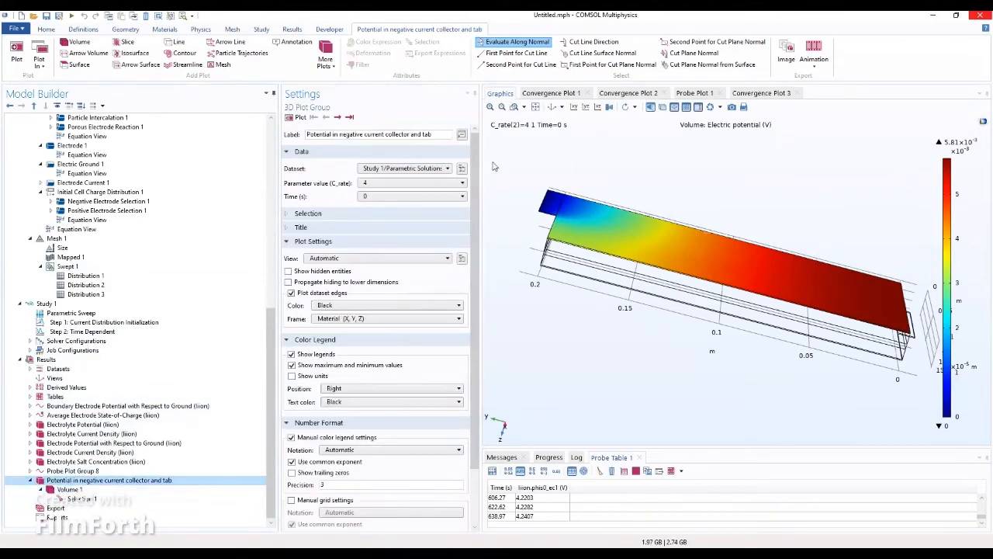
Step: Step the plot's time through 315 s and 0 s to the final time 630 s
left_click(339, 116)
left_click(326, 116)
left_click(338, 119)
left_click(338, 119)
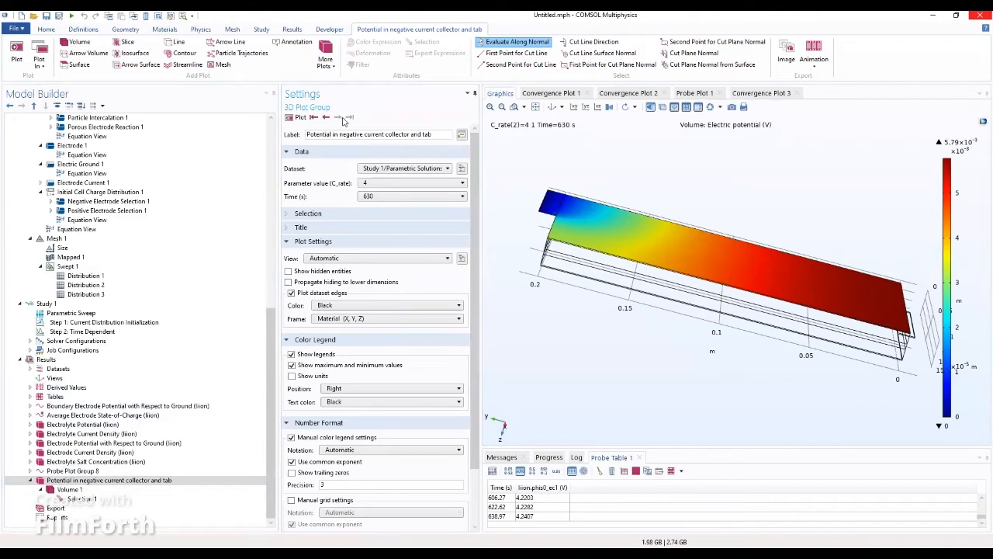
Step: Turn on manual grid number formatting with precision 4 and re-plot, then review Volume 1
scroll(343, 233, "down", 2)
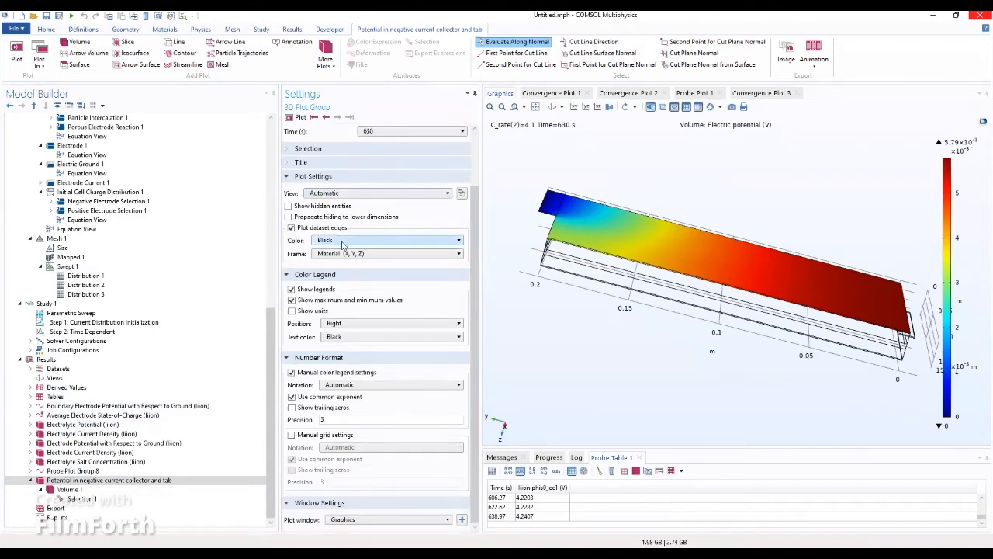
left_click(292, 436)
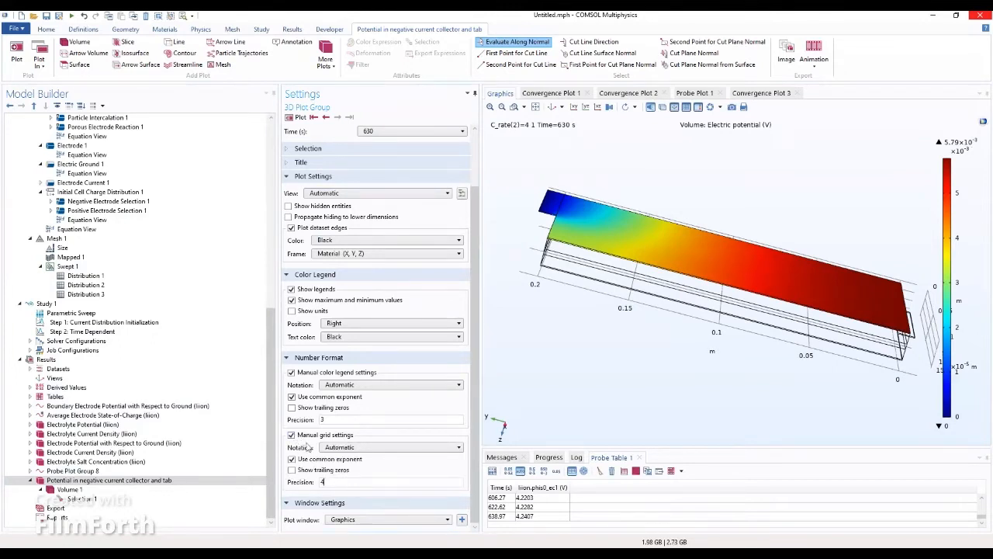
left_click(296, 121)
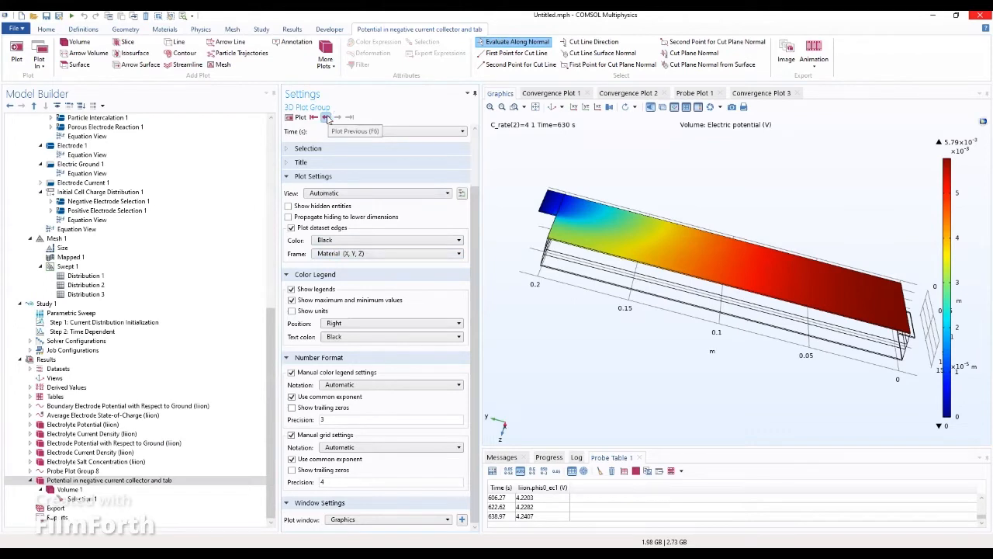
left_click(69, 490)
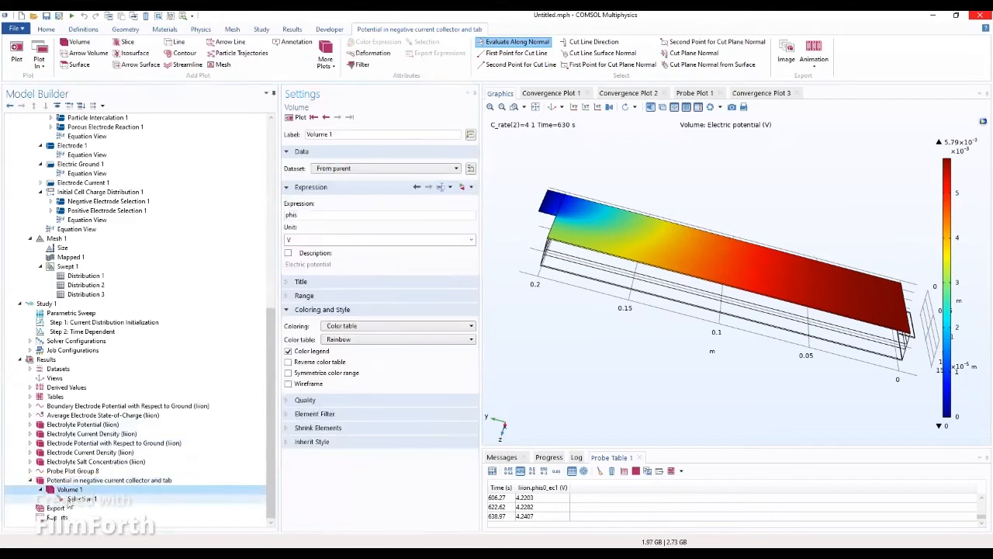
left_click(71, 499)
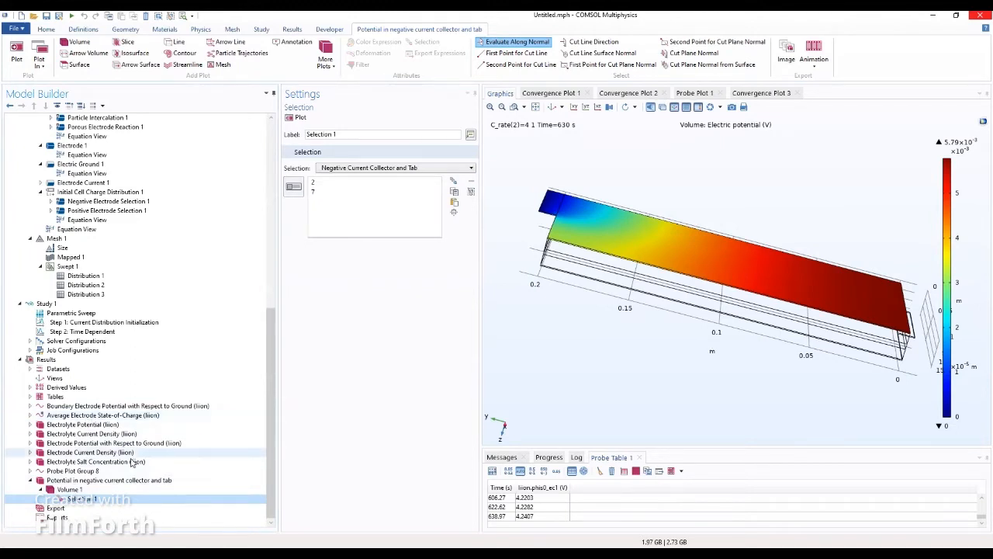
Step: Duplicate the negative-collector potential plot group
left_click(76, 481)
right_click(77, 482)
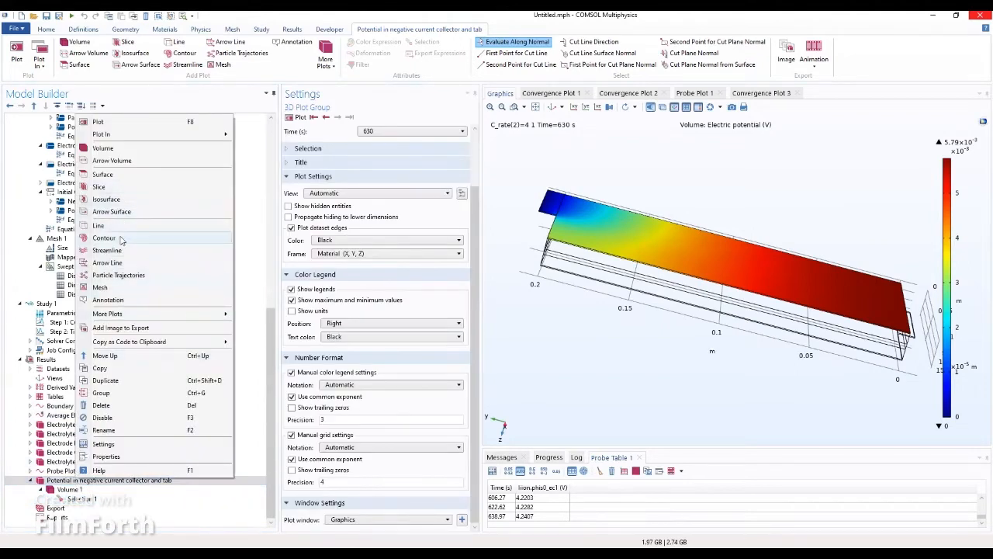
left_click(122, 382)
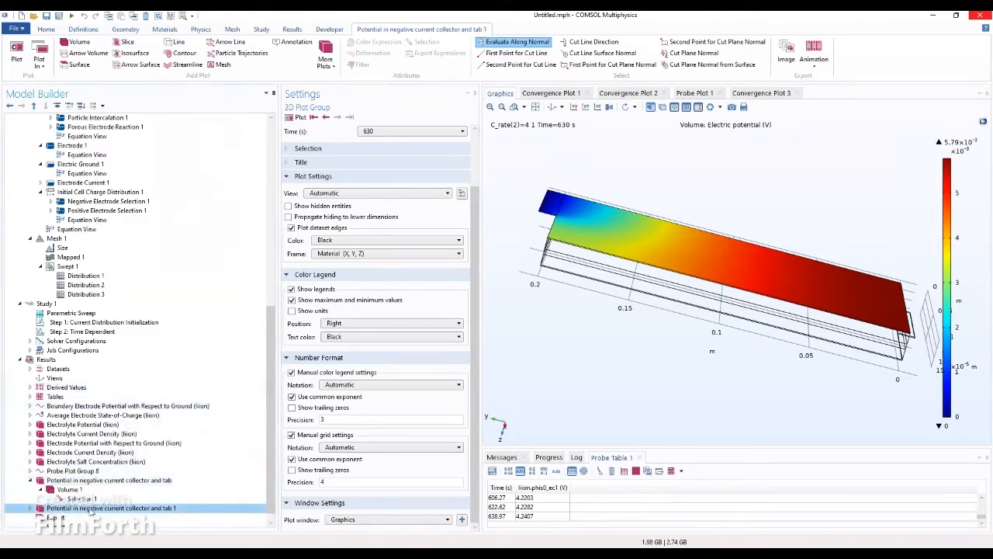
left_click_drag(272, 355, 272, 376)
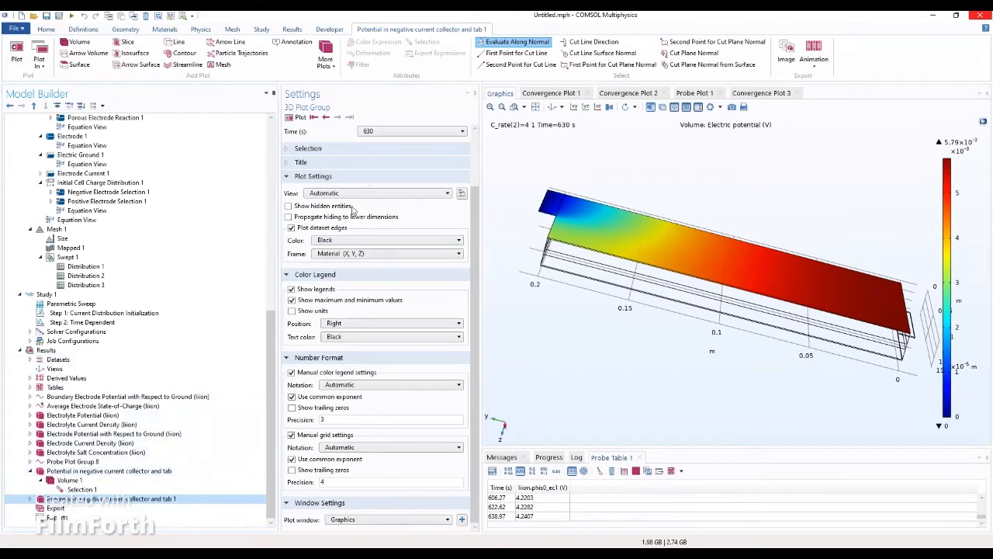
scroll(477, 189, "up", 2)
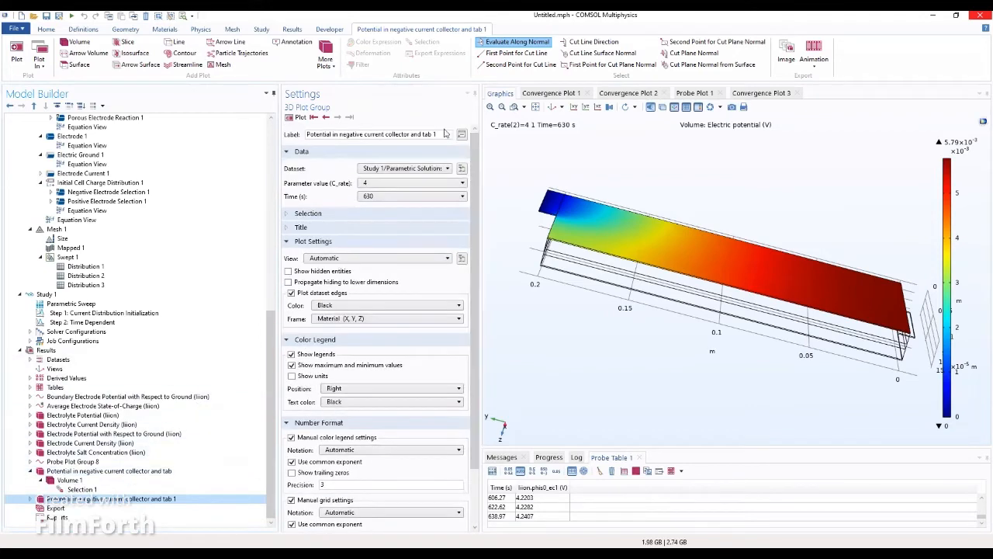
Step: Relabel the copy 'Potential in positive current collector and tab 1' by replacing 'negative' with 'positive'
double_click(362, 134)
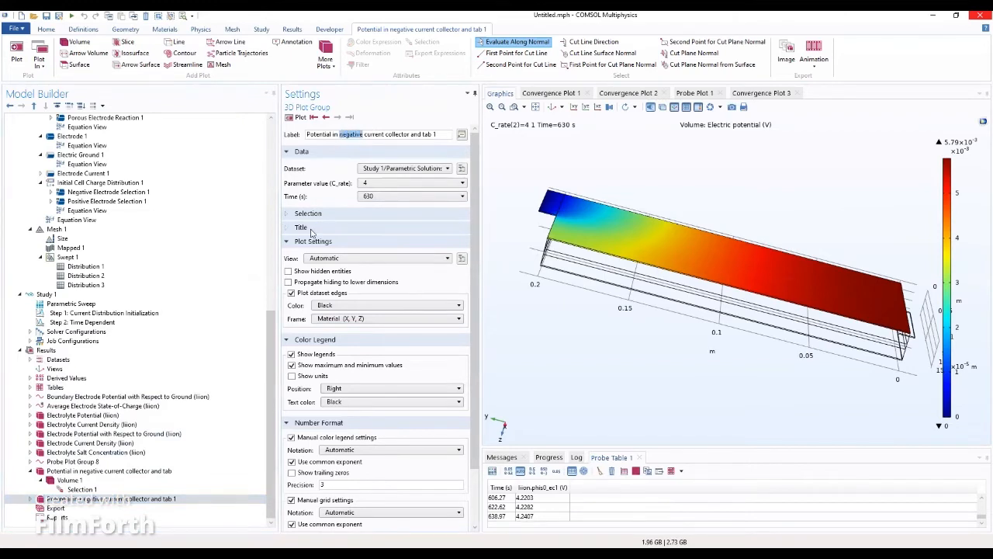
type("positive")
key("Return")
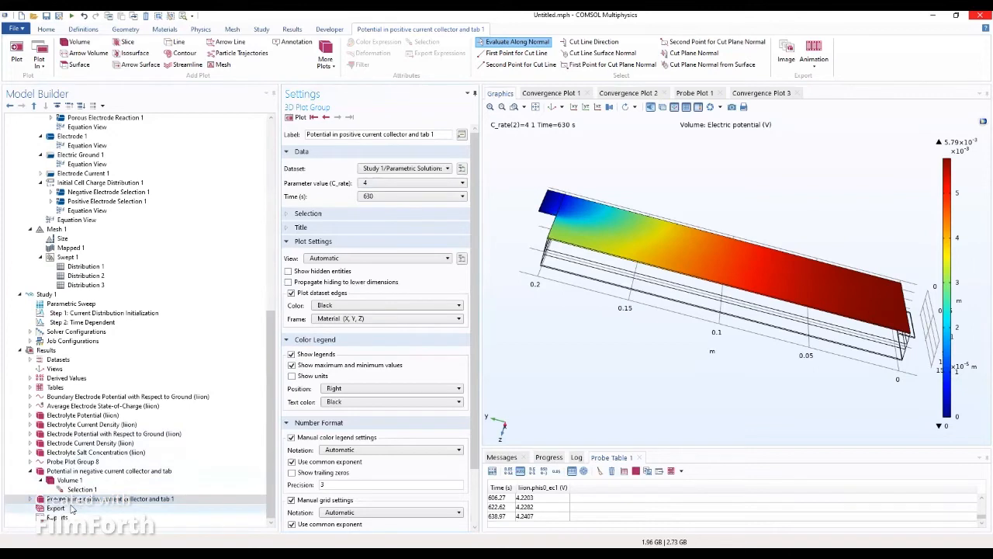
left_click(31, 500)
scroll(69, 505, "up", 3)
scroll(68, 505, "down", 4)
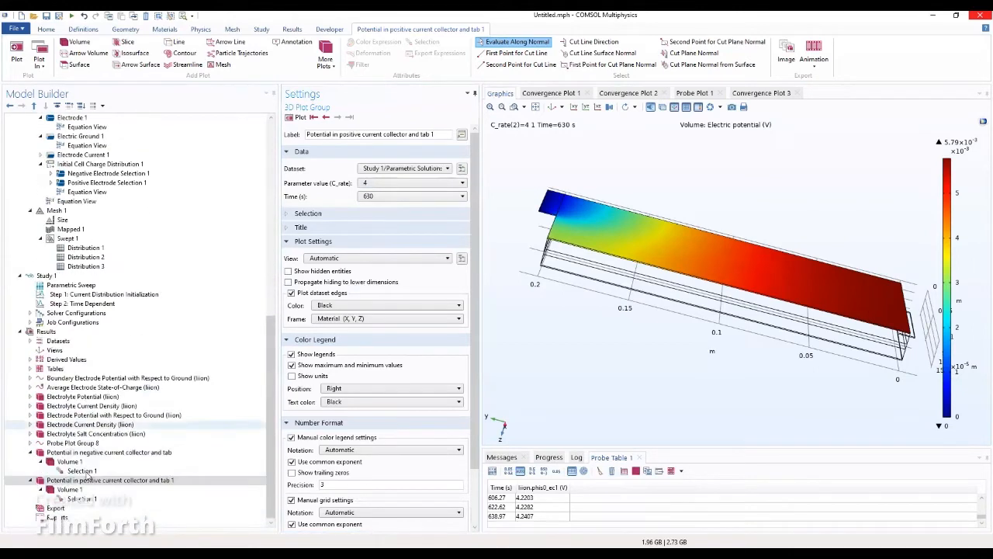
left_click(76, 483)
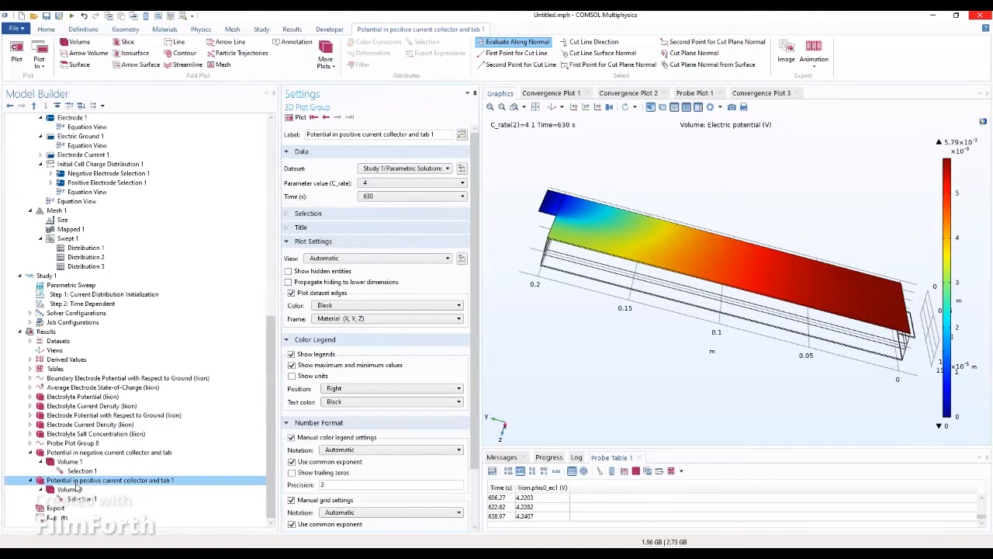
Step: Set the copy's Selection 1 to Positive Current Collector and Tab and re-plot, showing 4.22–4.23 V
left_click(81, 499)
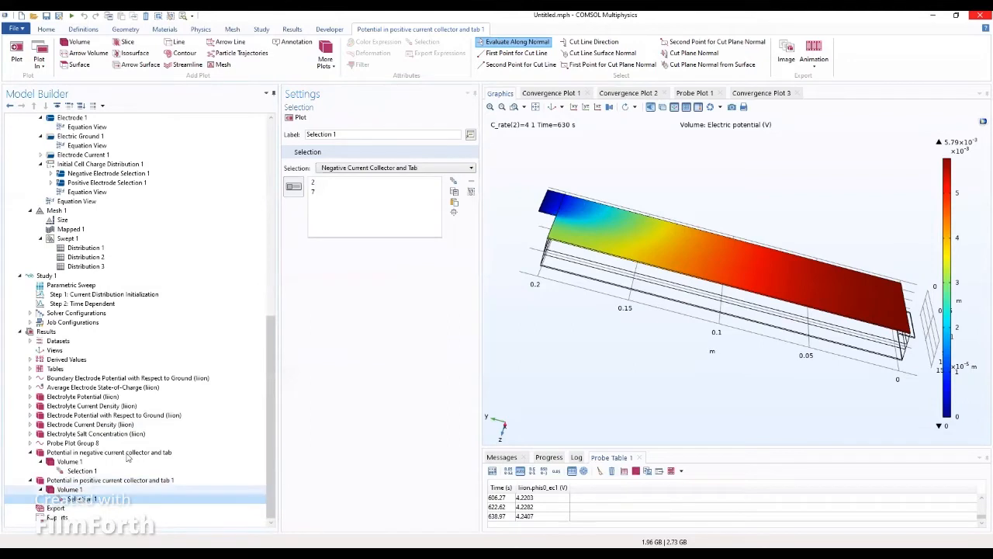
left_click(376, 168)
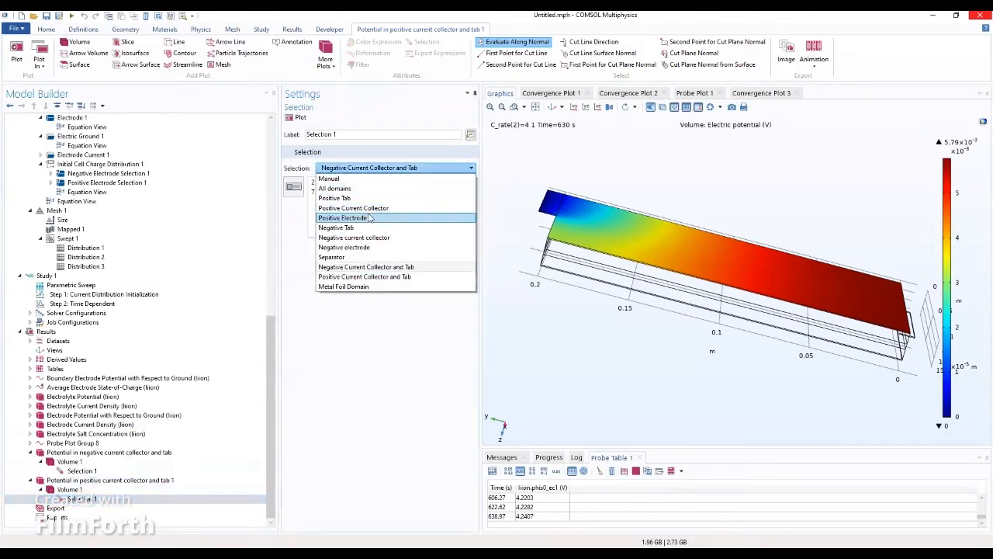
left_click(360, 277)
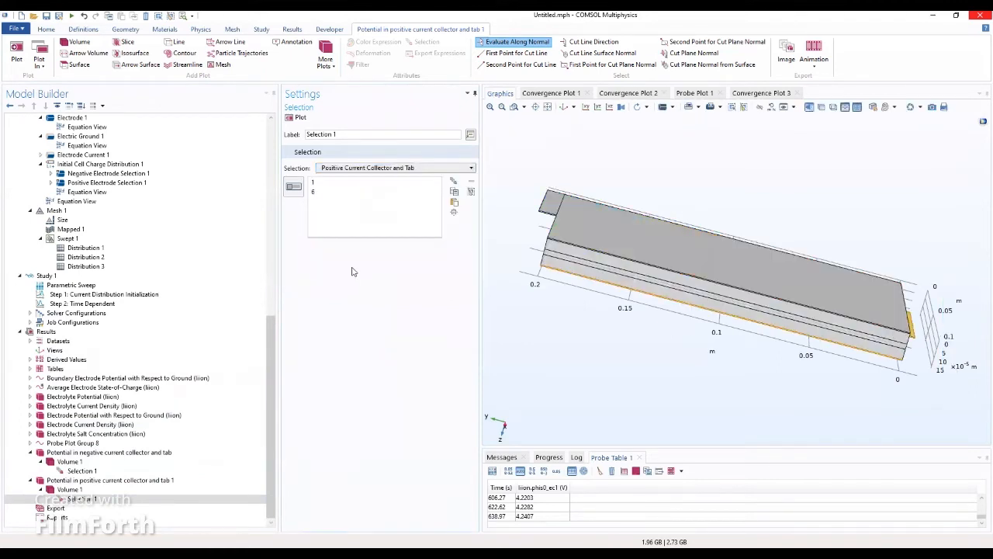
left_click(296, 118)
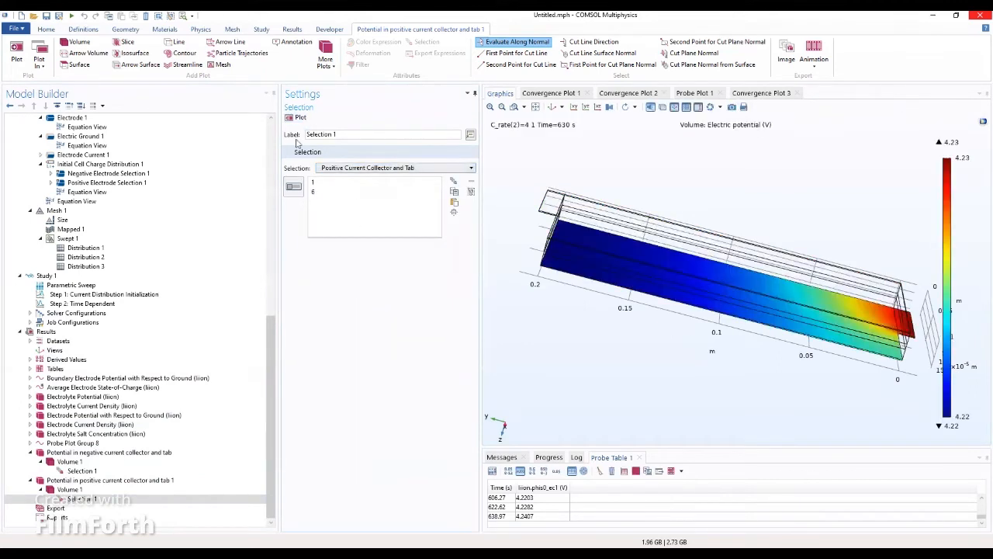
Step: Compare the positive-collector potential plot with the negative-collector plot
left_click(87, 471)
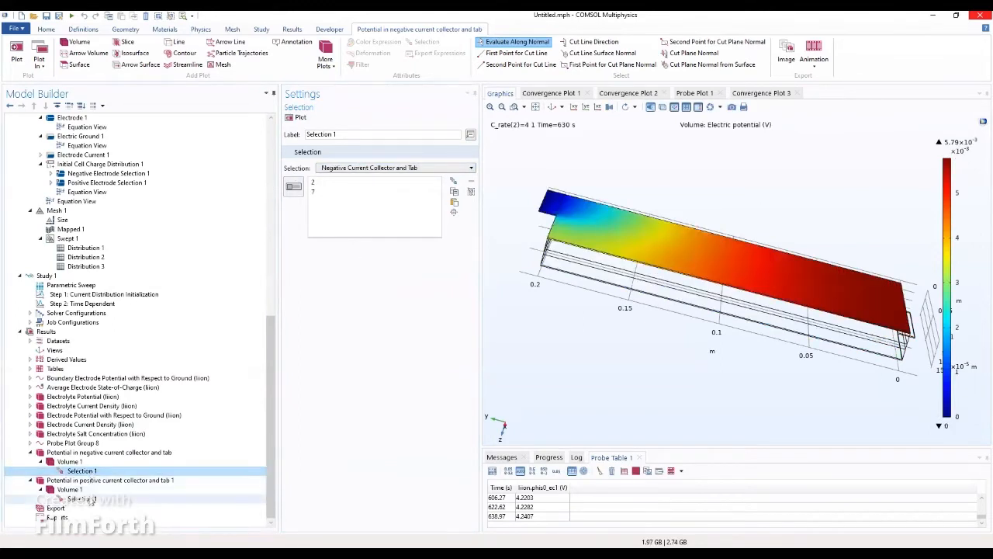
left_click(86, 499)
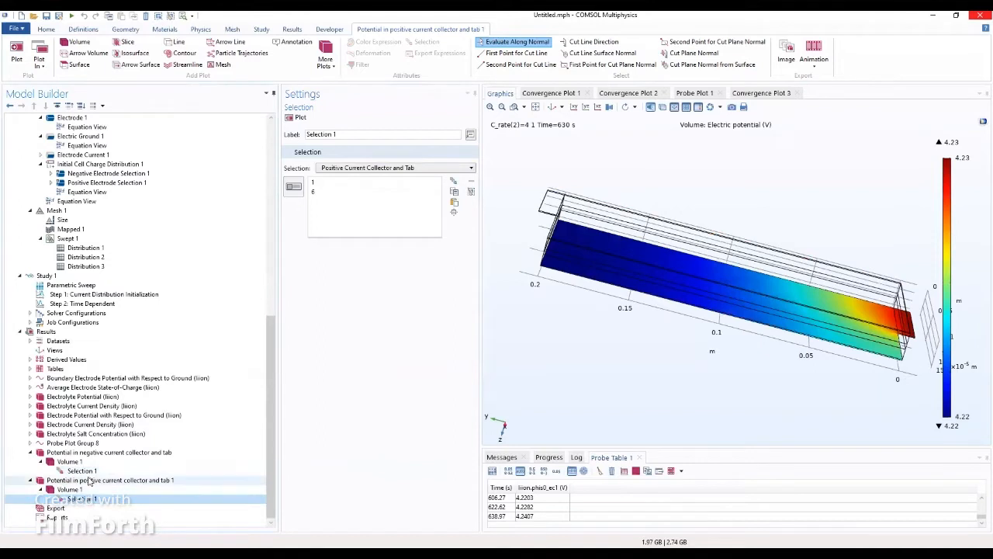
left_click(87, 471)
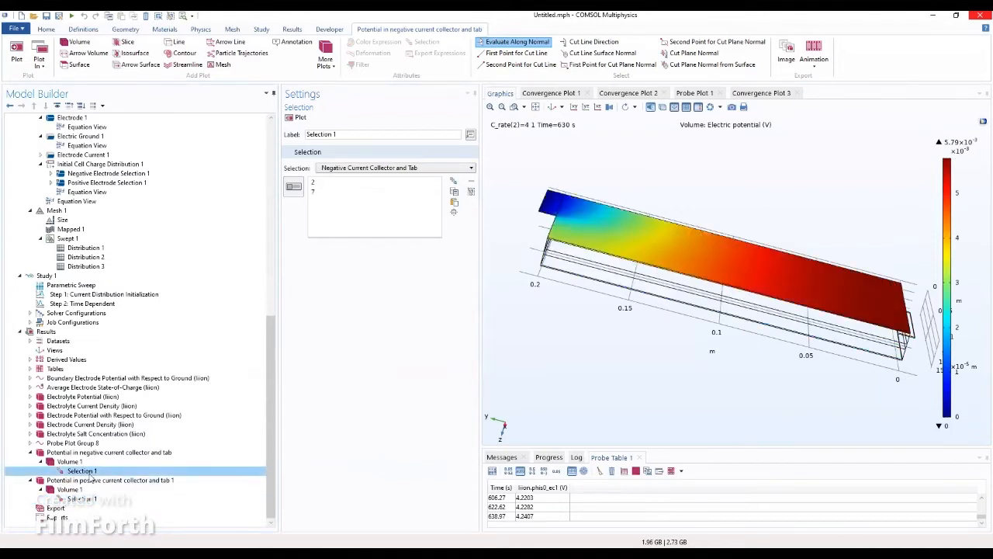
left_click(82, 500)
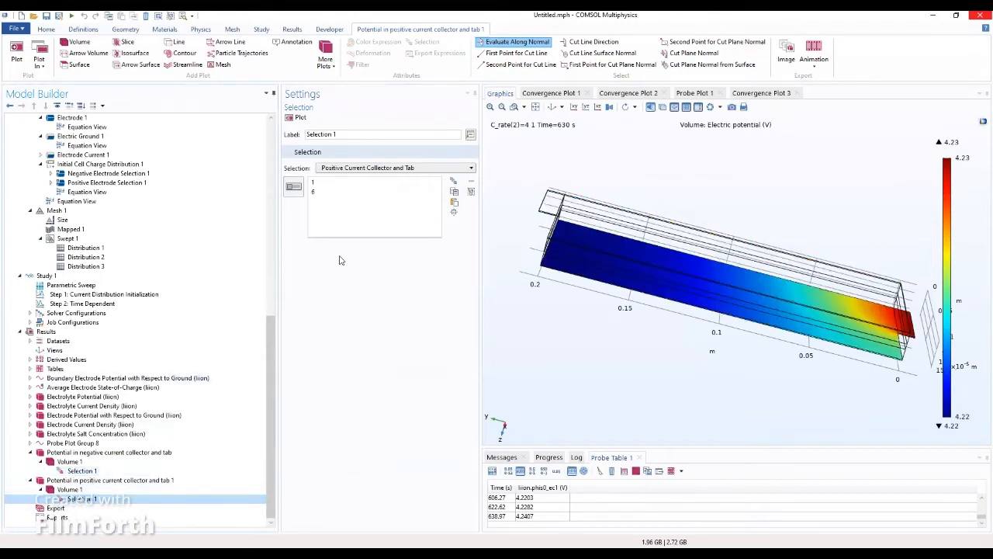
left_click(535, 107)
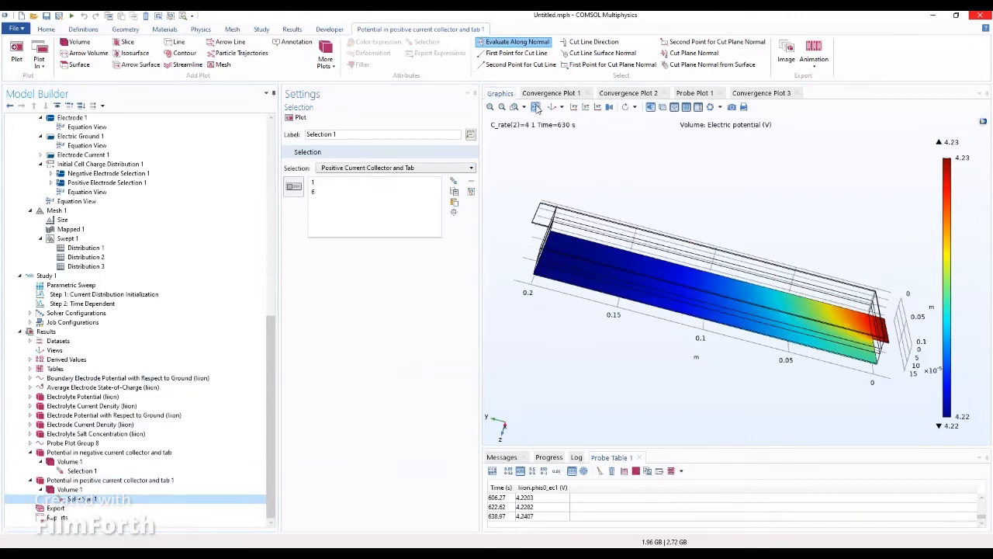
left_click_drag(620, 204, 496, 223)
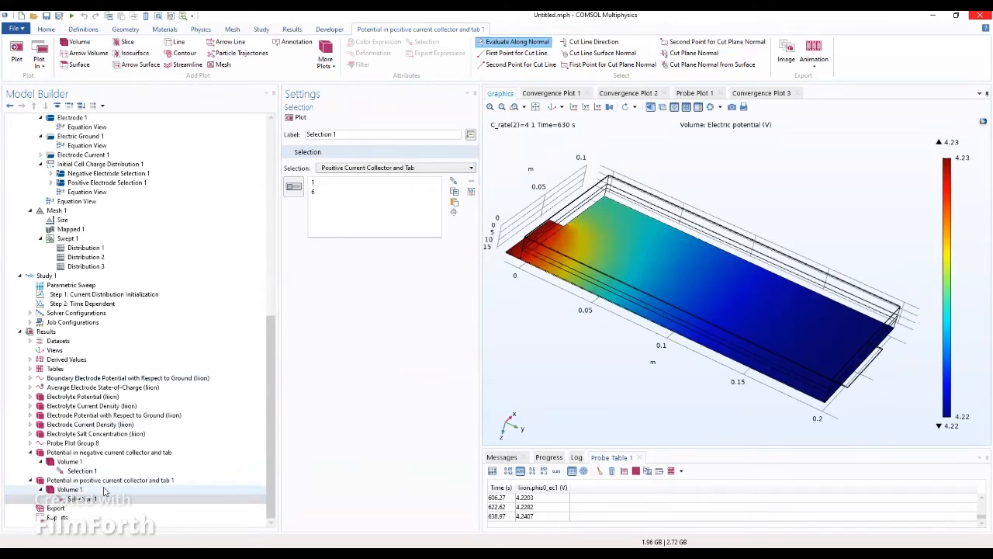
left_click(100, 480)
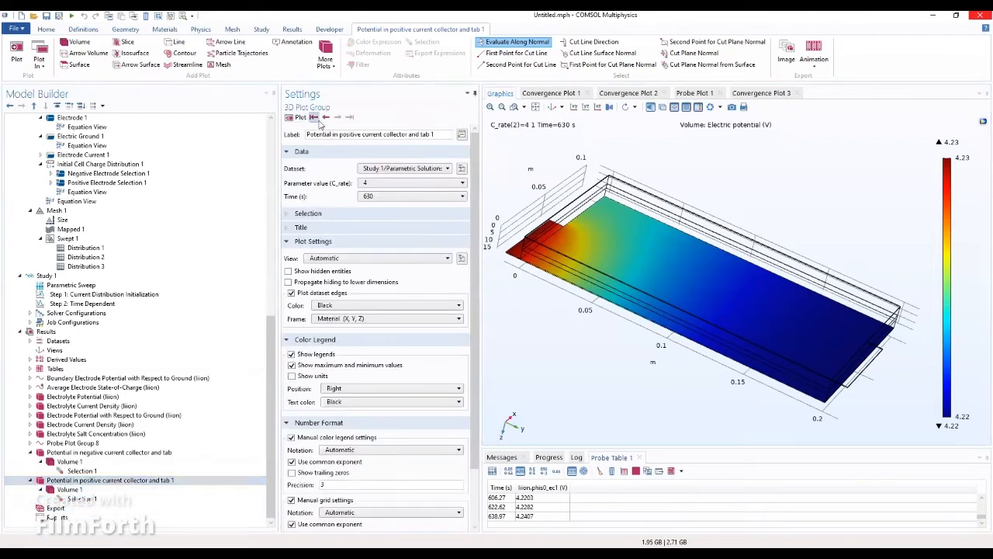
left_click(314, 117)
left_click(337, 117)
left_click(379, 197)
left_click(376, 208)
left_click(297, 118)
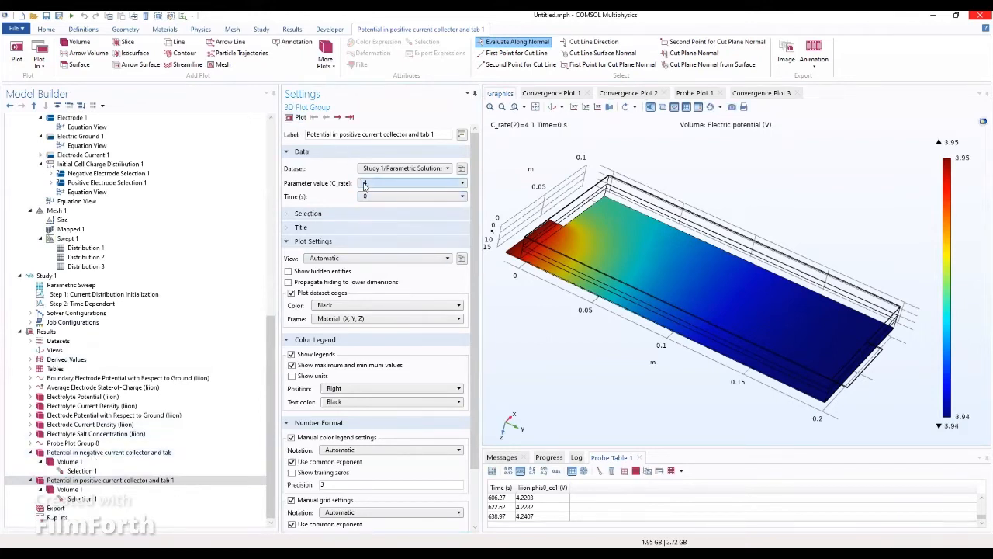
left_click(337, 118)
left_click(338, 118)
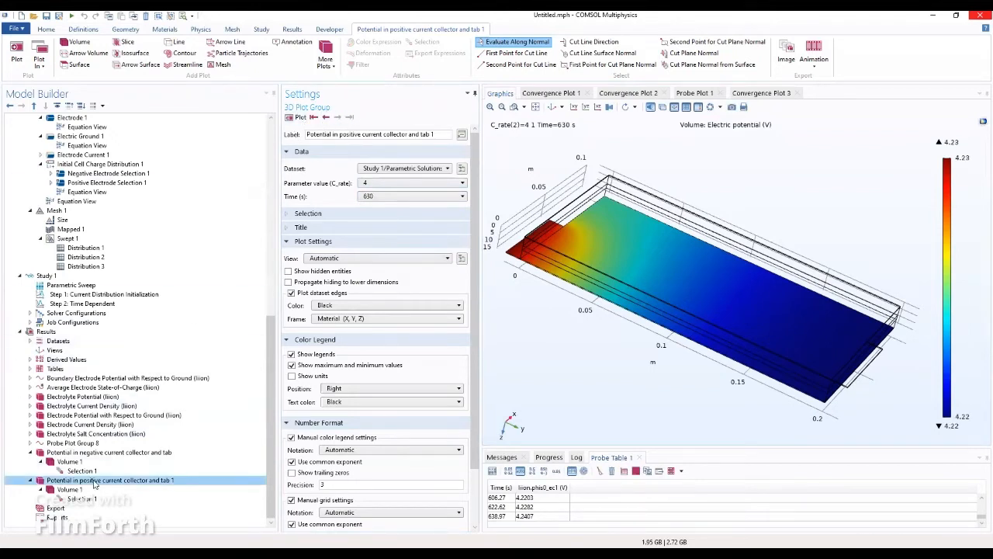
left_click(77, 499)
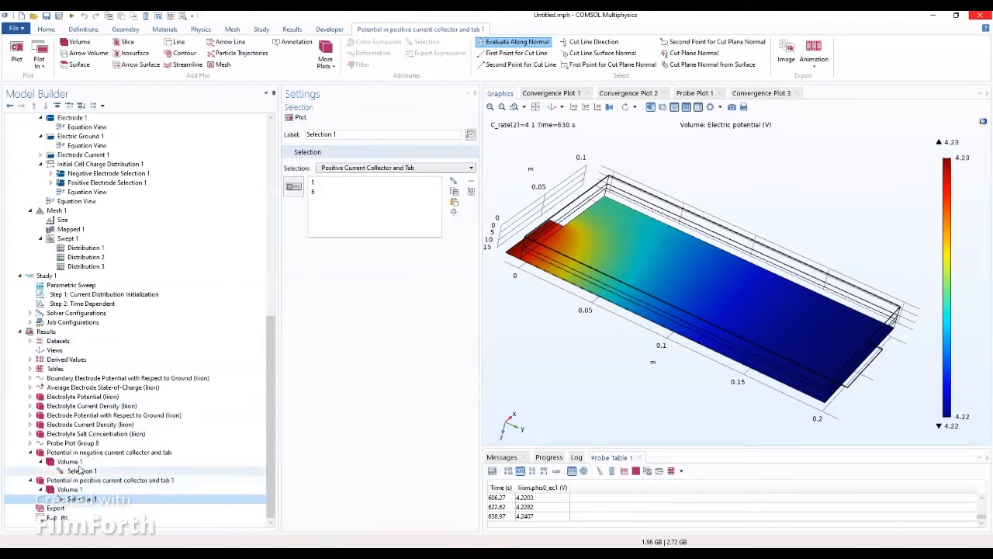
left_click(77, 471)
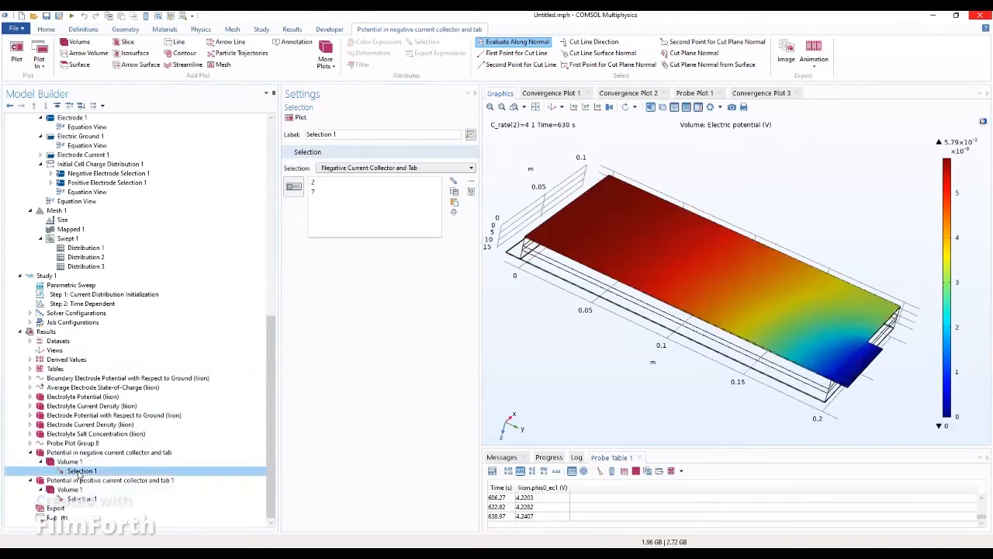
left_click_drag(659, 432, 683, 365)
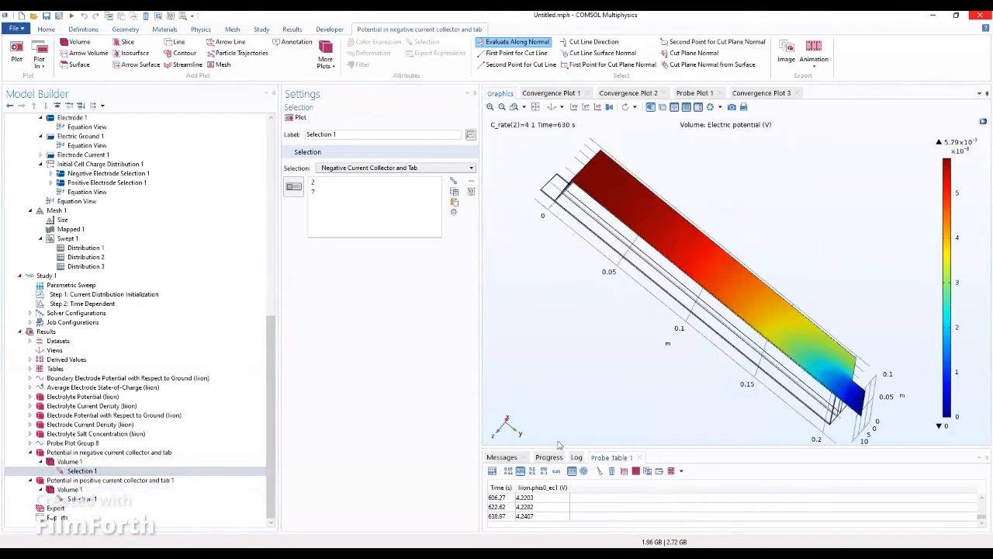
left_click(96, 499)
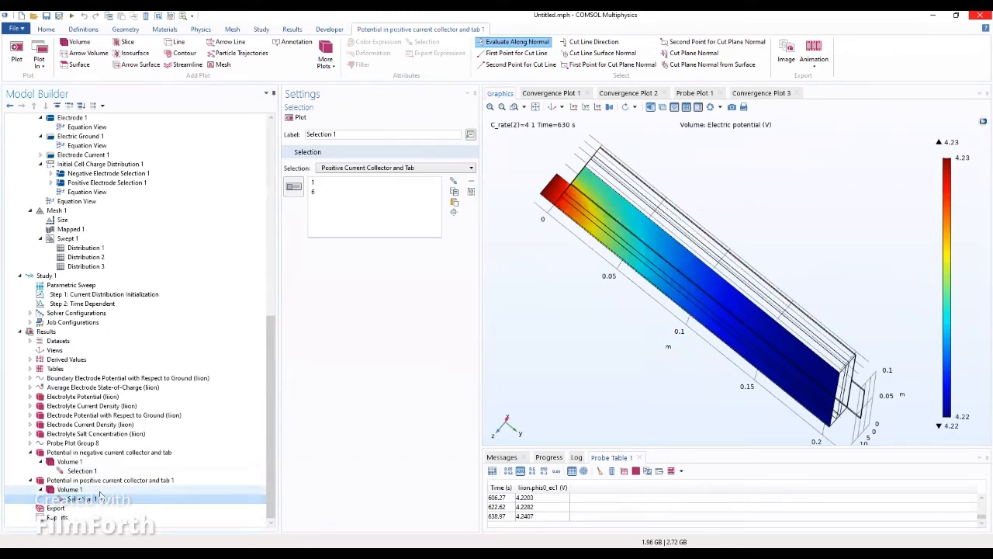
left_click(95, 499)
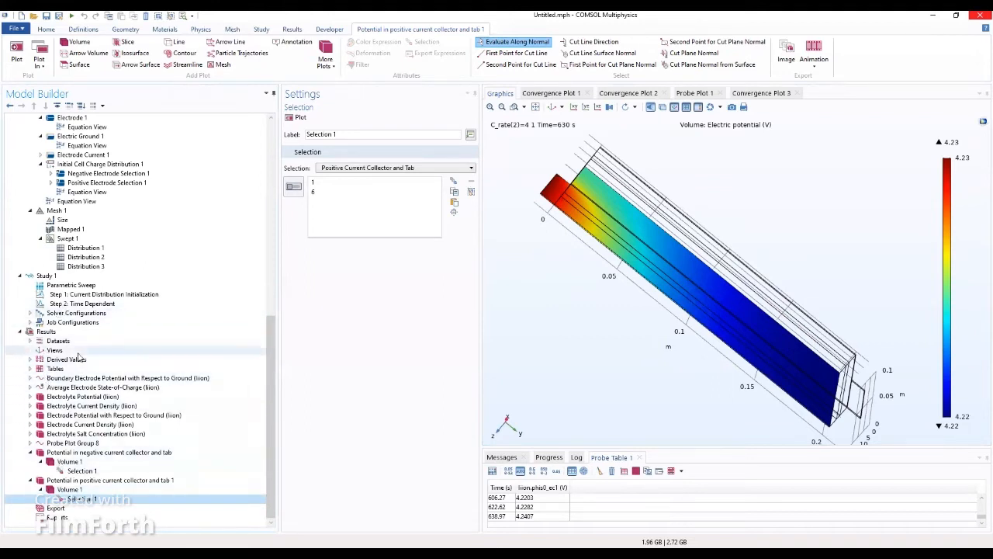
left_click(69, 332)
Step: Add a new 3D plot group labelled 'Relative Current Density across separator'
right_click(69, 332)
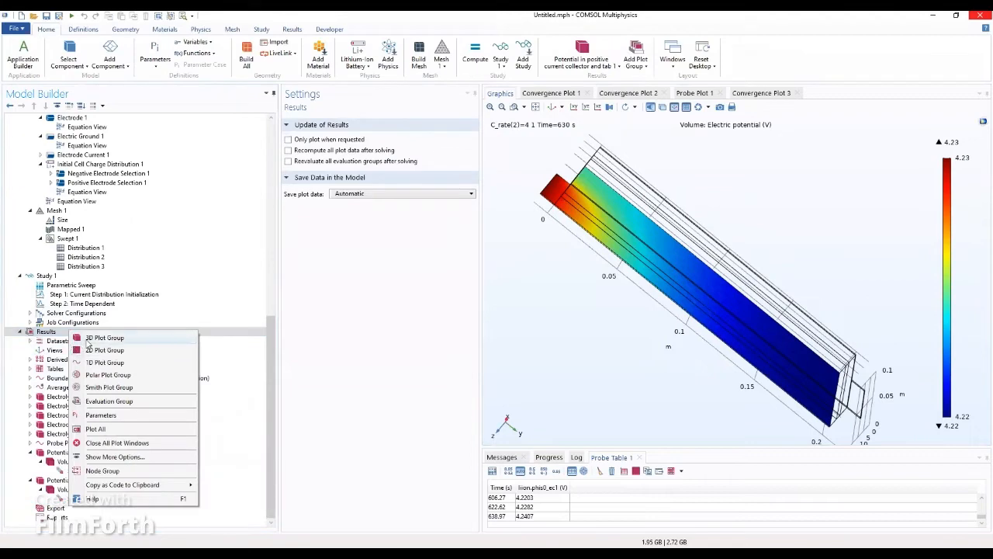
left_click(101, 338)
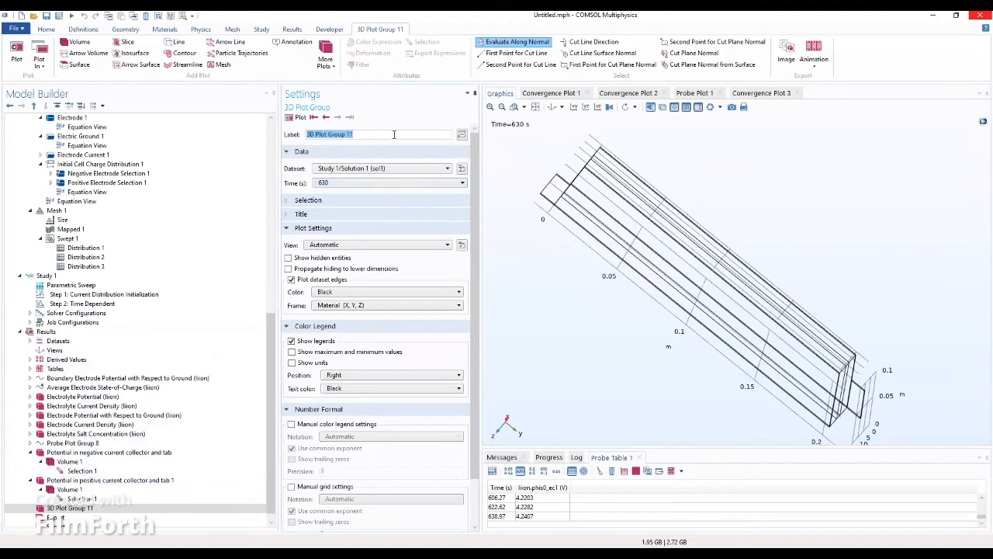
type("I")
key("BackSpace")
type("Relative Current Density ac")
type("ross separator")
Step: Use the parametric solutions dataset (C_rate 4) at time 0 s for the new plot group
left_click(367, 168)
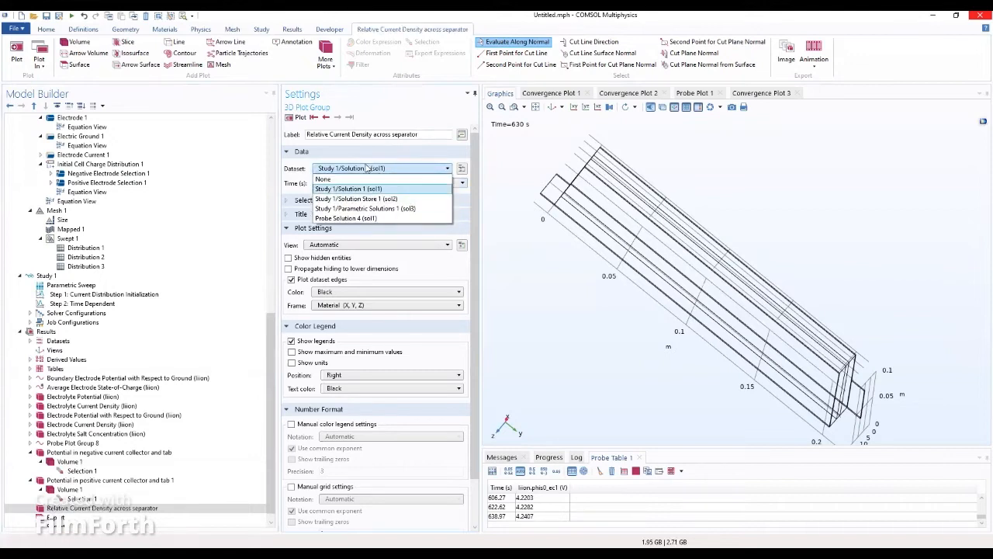
left_click(356, 209)
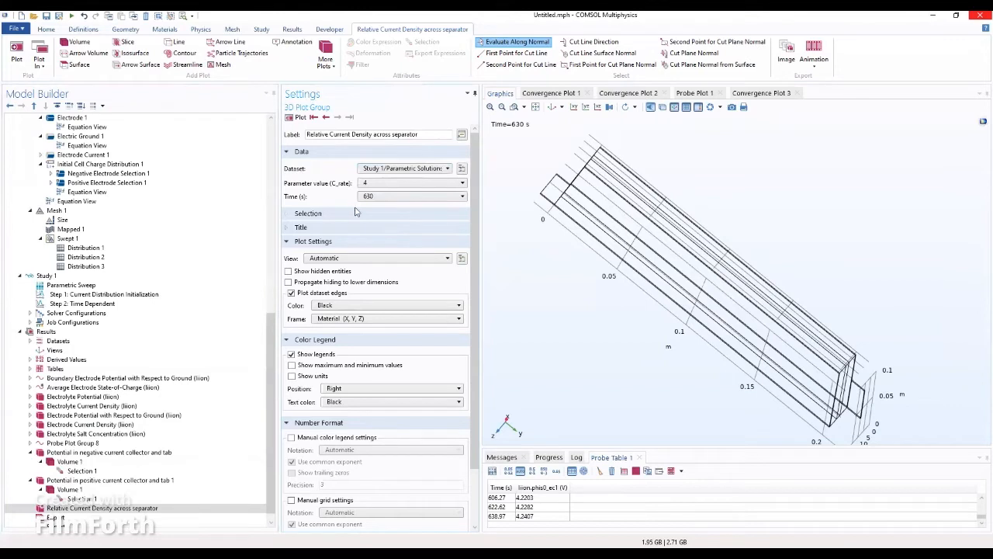
left_click(371, 198)
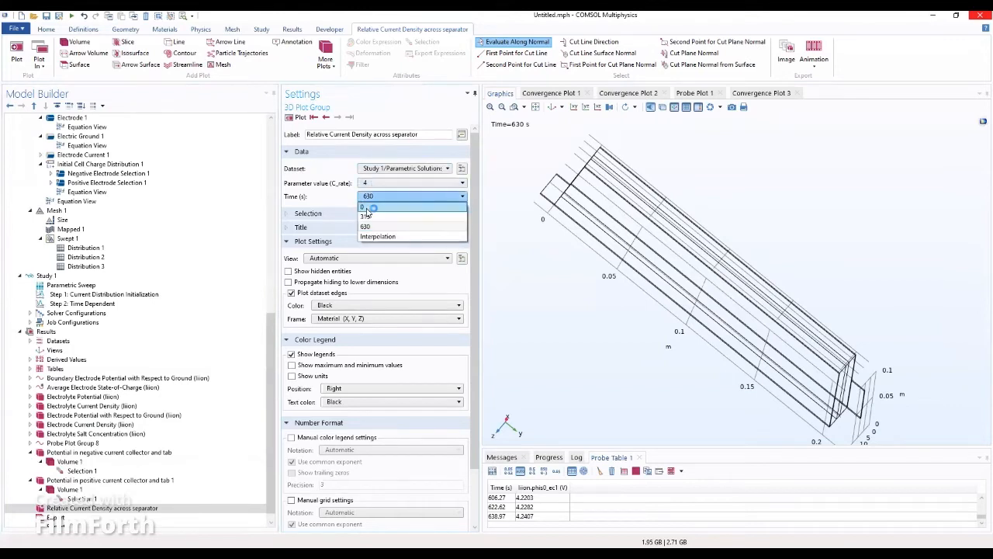
left_click(367, 208)
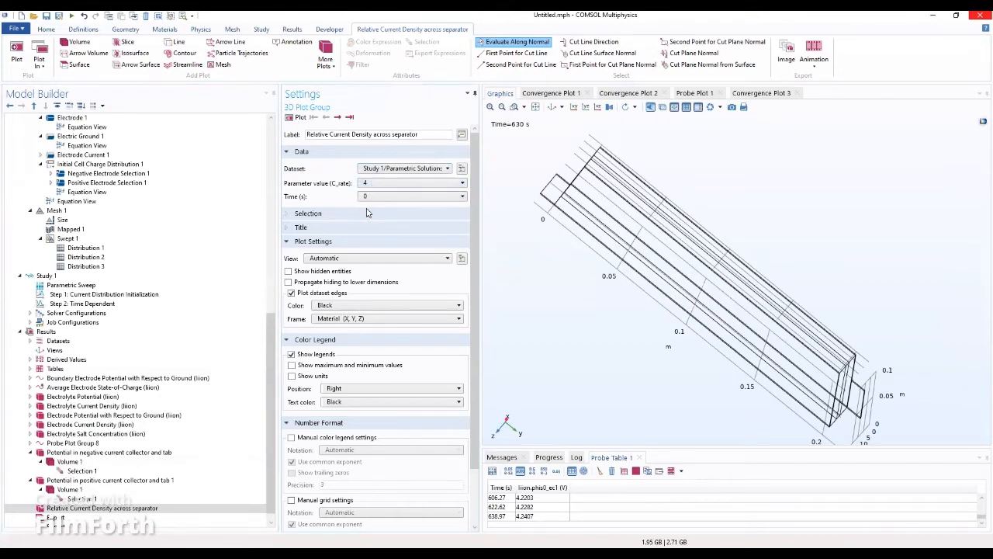
scroll(143, 482, "down", 1)
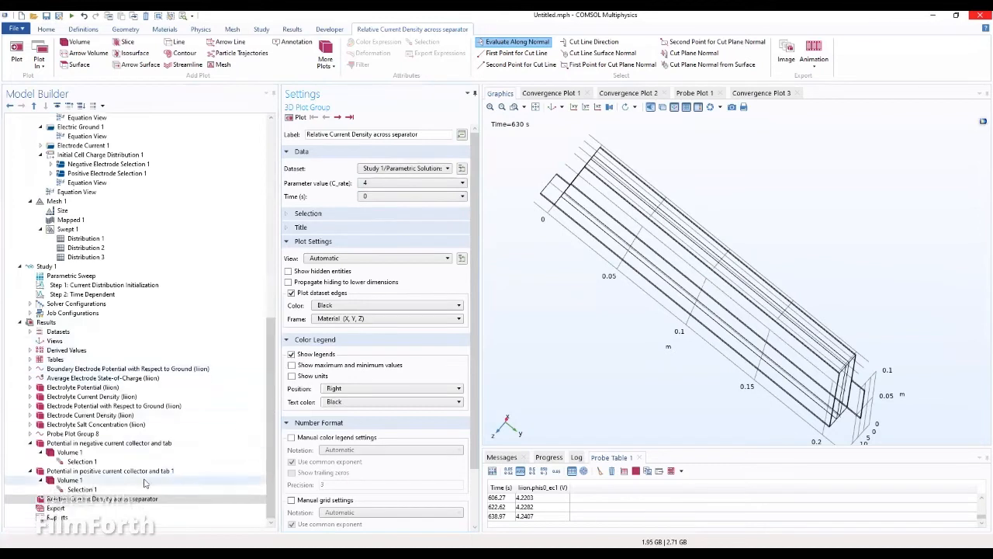
left_click(96, 499)
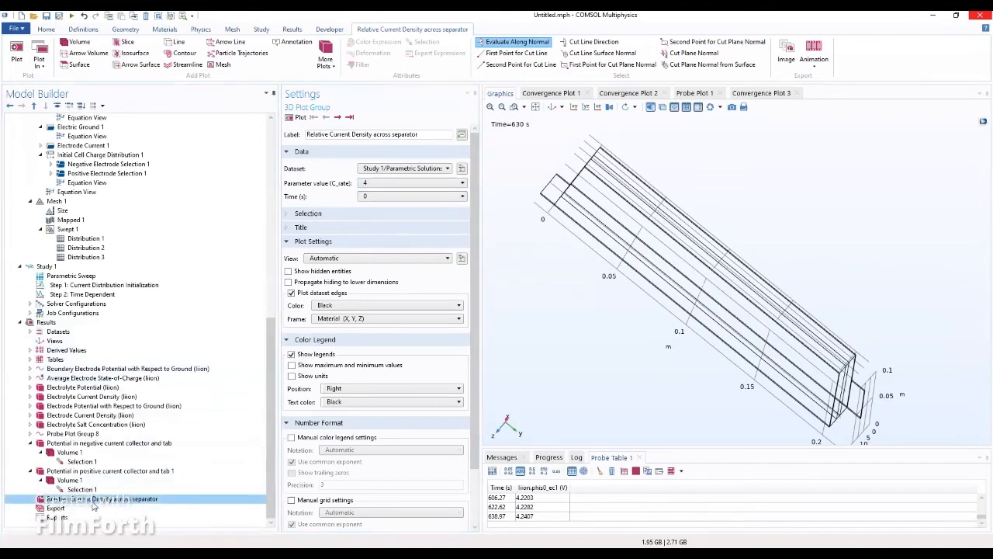
right_click(93, 502)
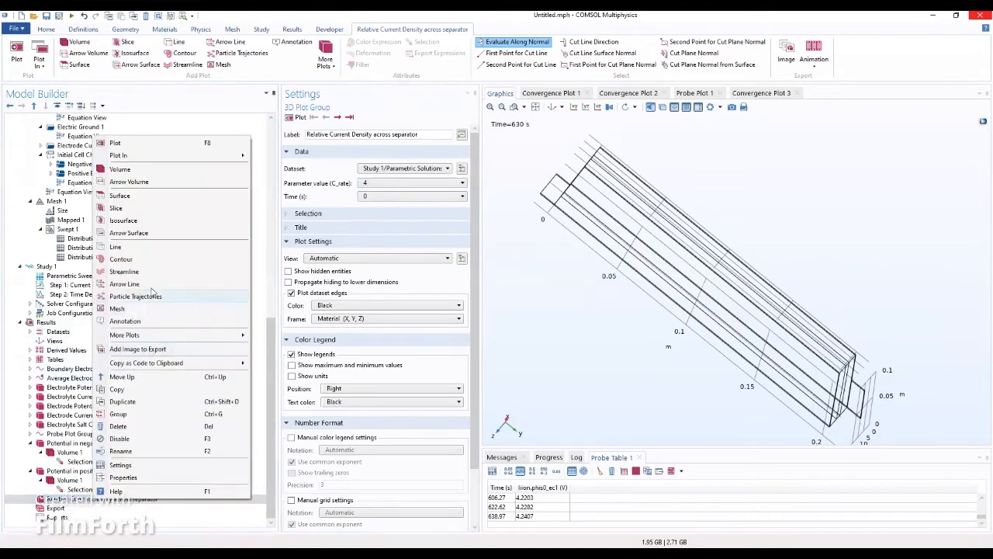
Step: Add a Slice 1 plot of electrolyte potential phil on 5 YZ-planes and render the group
left_click(138, 209)
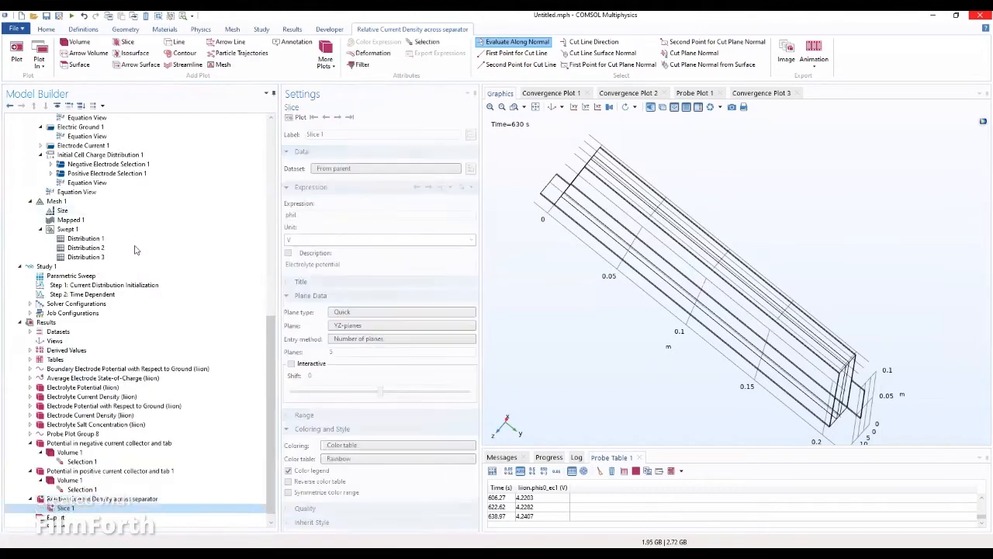
left_click(67, 499)
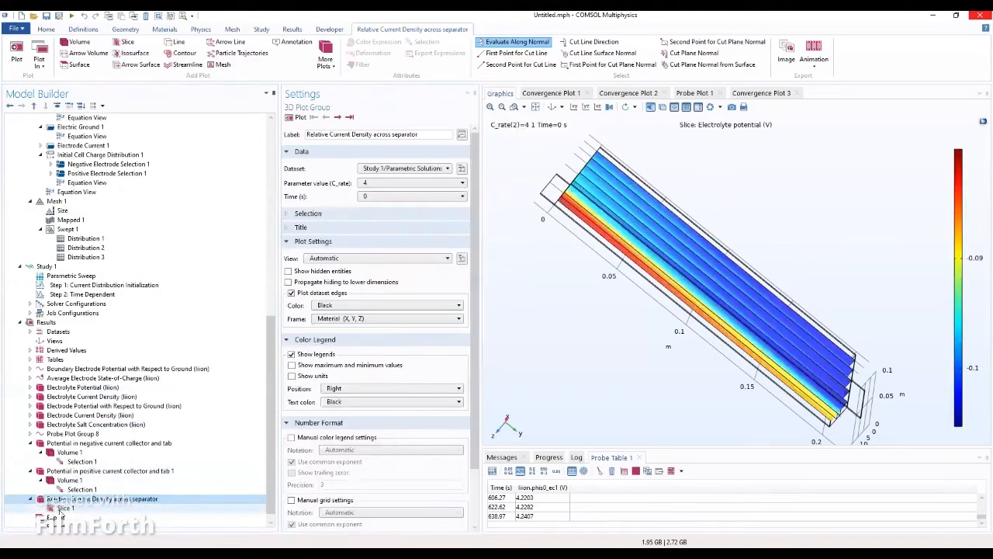
left_click_drag(624, 359, 636, 446)
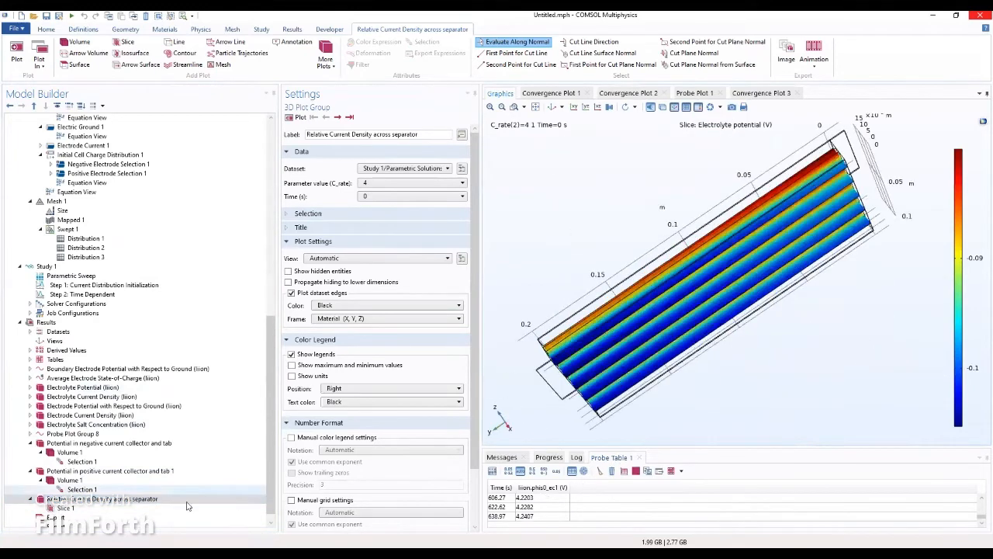
left_click(66, 508)
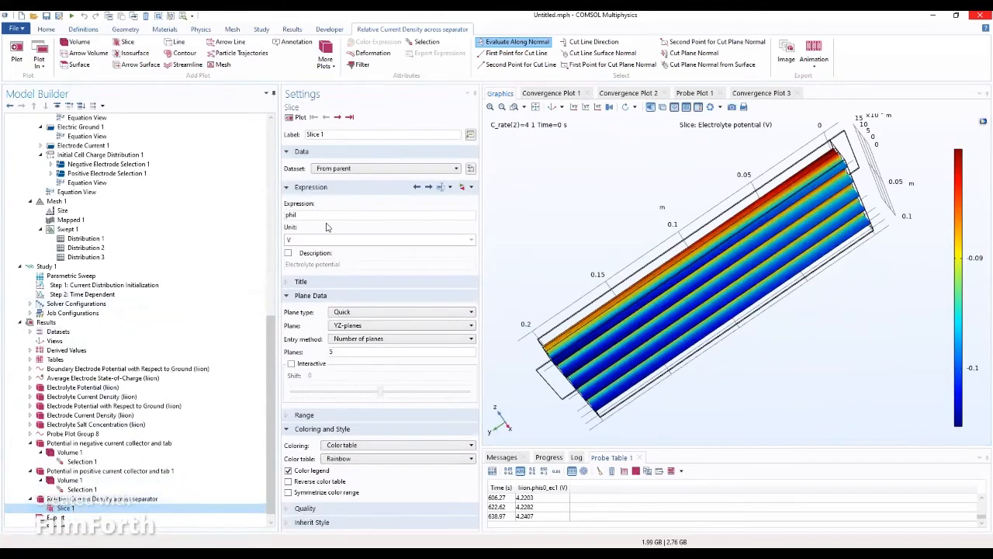
left_click_drag(326, 217, 278, 224)
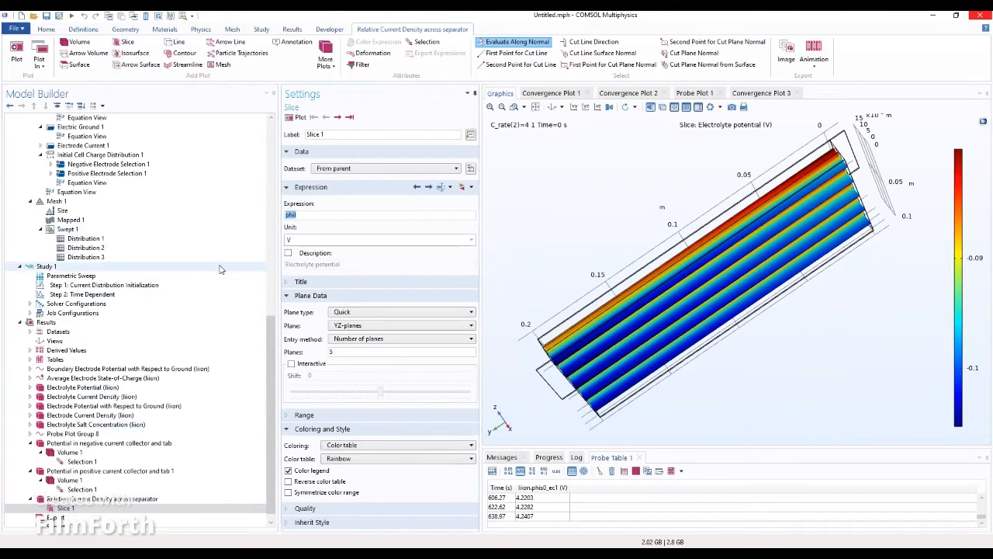
Step: Enter the slice expression liion.IlMag/(I_1C*C_rate/(H_cell*W_cell/2))
type("liio")
type("Mag")
type("1c")
key("BackSpace")
type("C")
type("*c")
type("C")
type("rate")
type("/(H")
type("_C")
key("BackSpace")
type("cell*W_cell/2)")
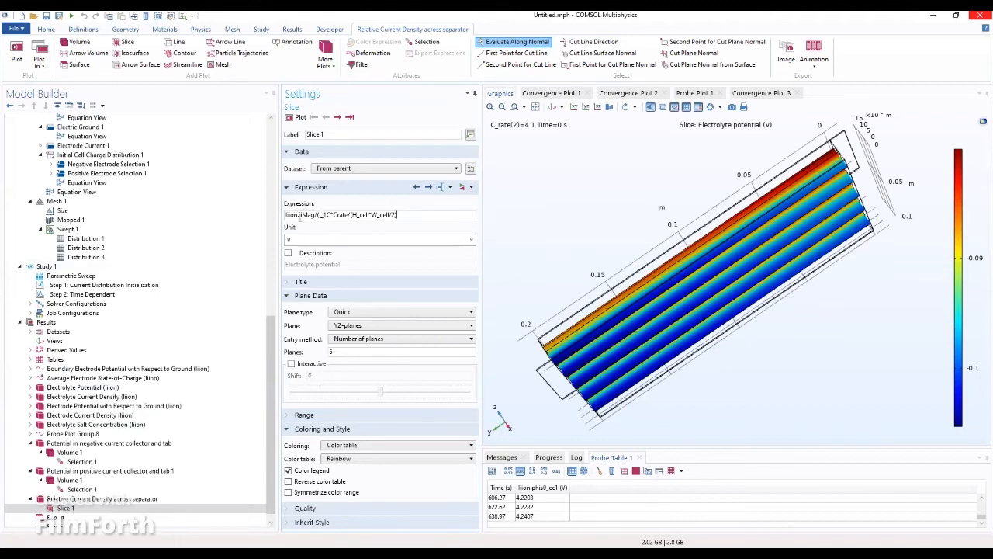
Step: Apply the new slice expression and start correcting the syntax errors it reports
left_click(368, 202)
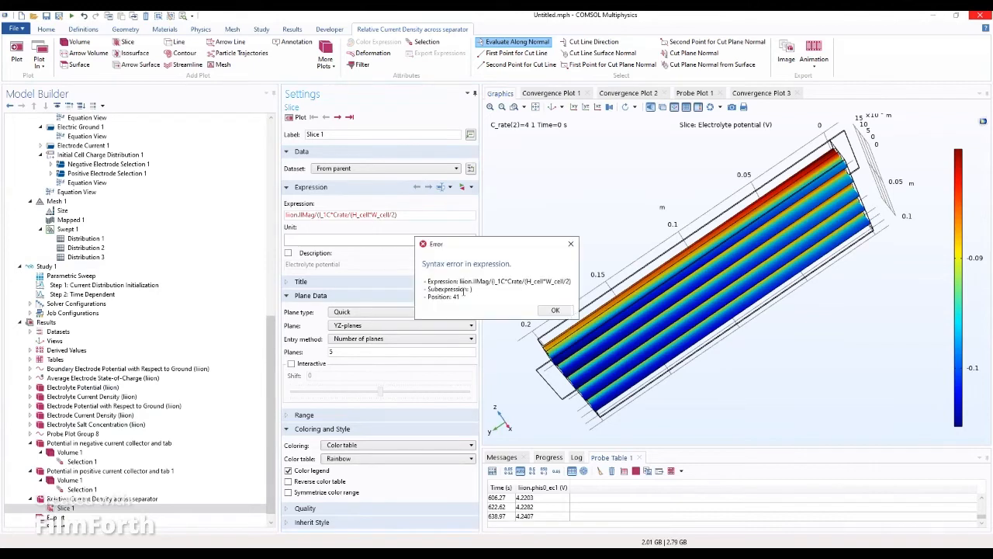
left_click(551, 311)
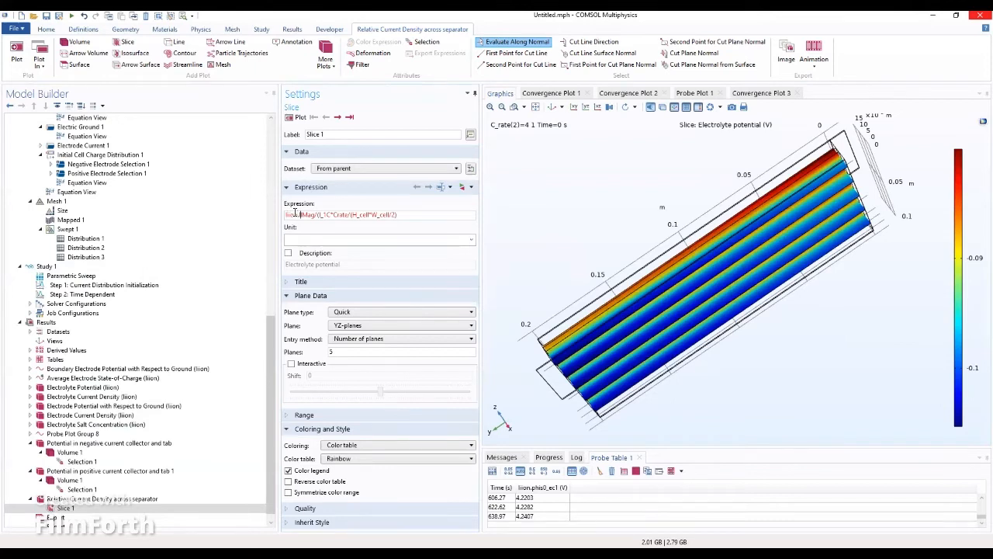
type("a")
key("Right")
key("Right")
type(")")
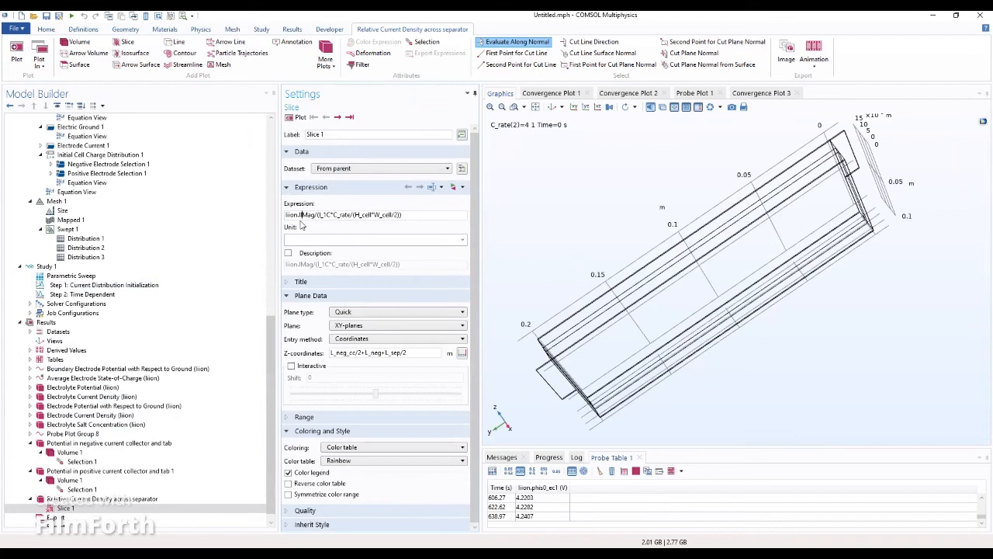
key("BackSpace")
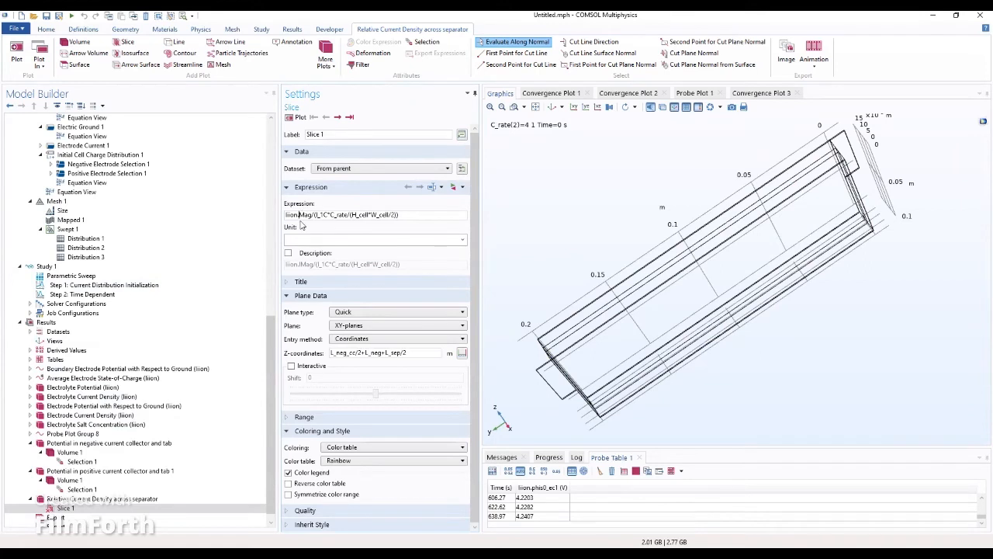
Step: Correct the variable to liion.IlMag, confirm unit 1, and replot the slice (about 0.99–1.04)
type("il")
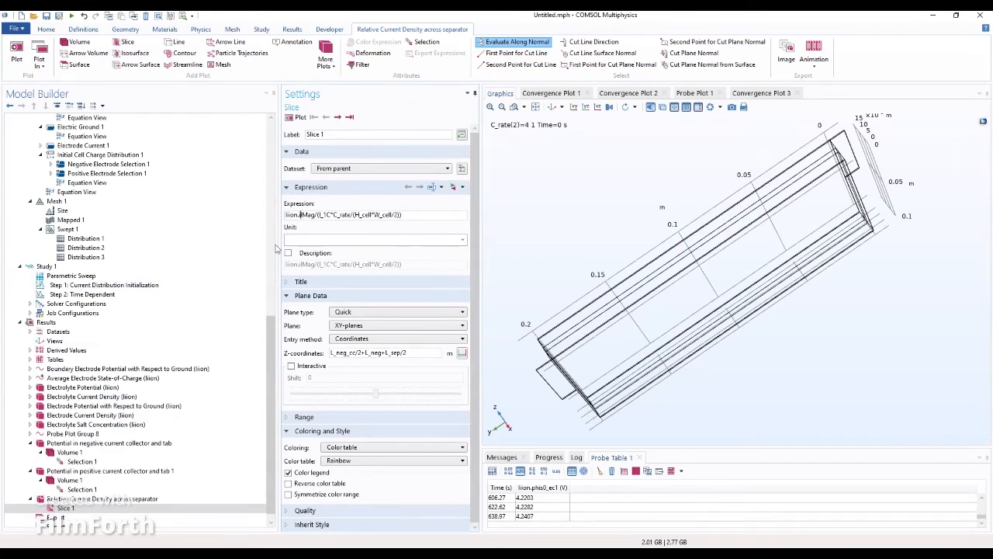
key("BackSpace")
key("BackSpace")
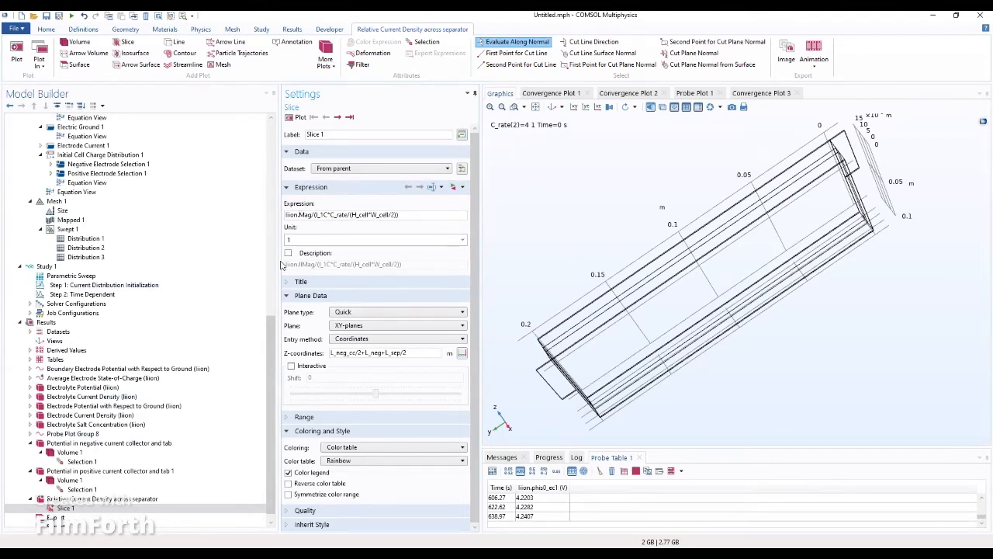
type("I")
key("BackSpace")
type("Il")
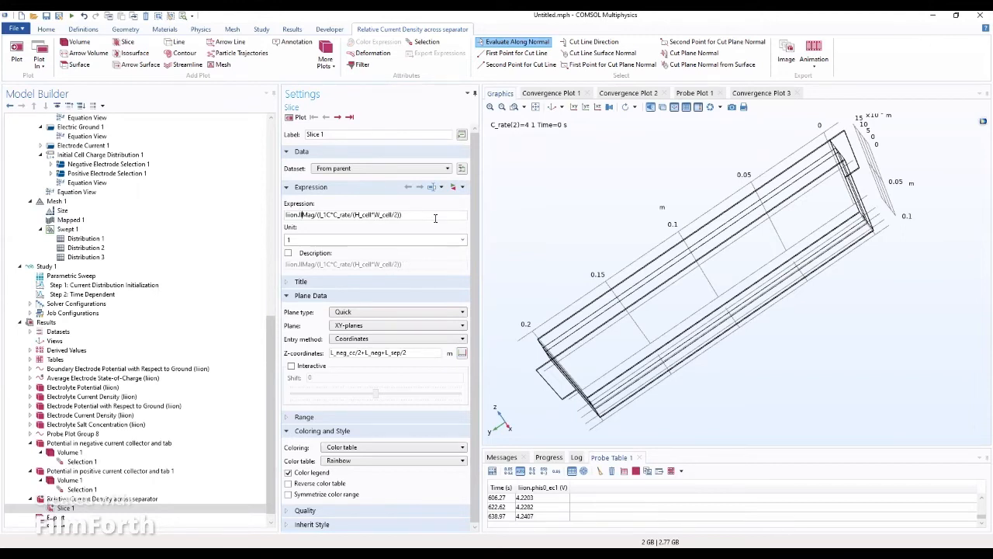
left_click(338, 243)
left_click(67, 499)
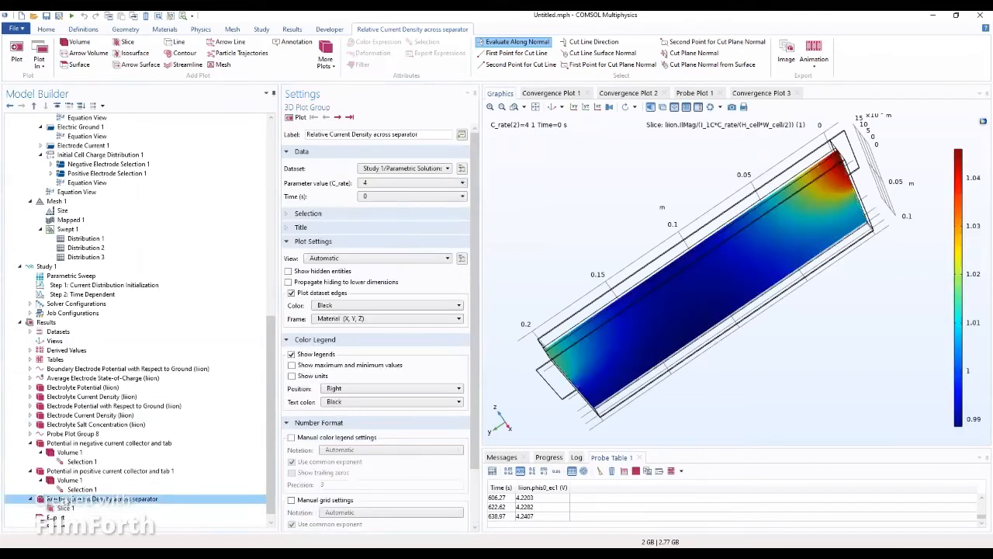
left_click(66, 507)
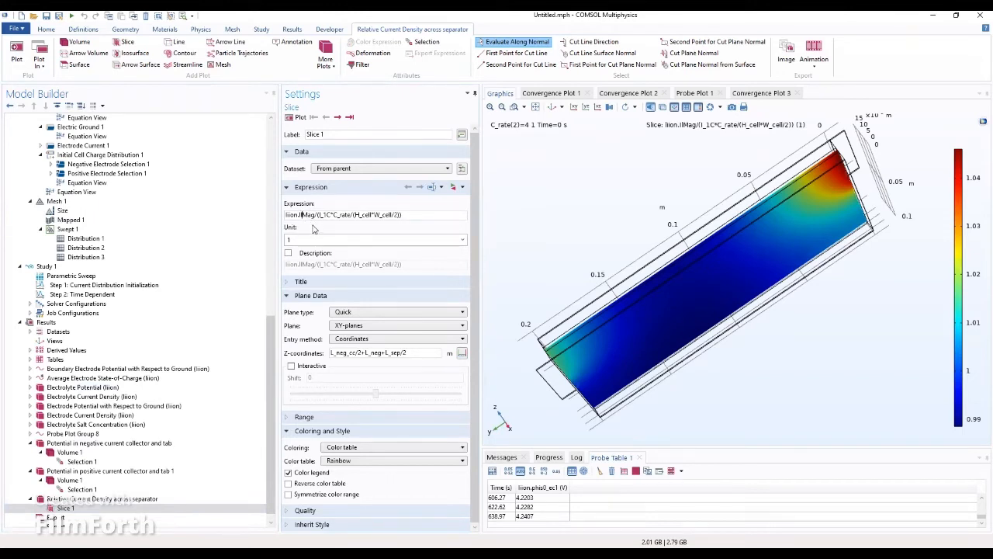
left_click(154, 512)
left_click(68, 500)
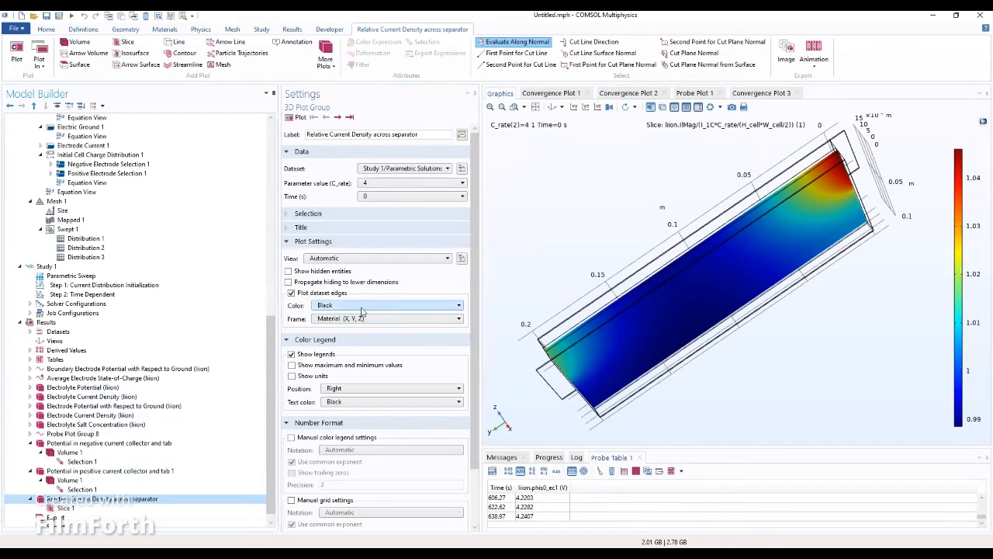
scroll(371, 339, "down", 2)
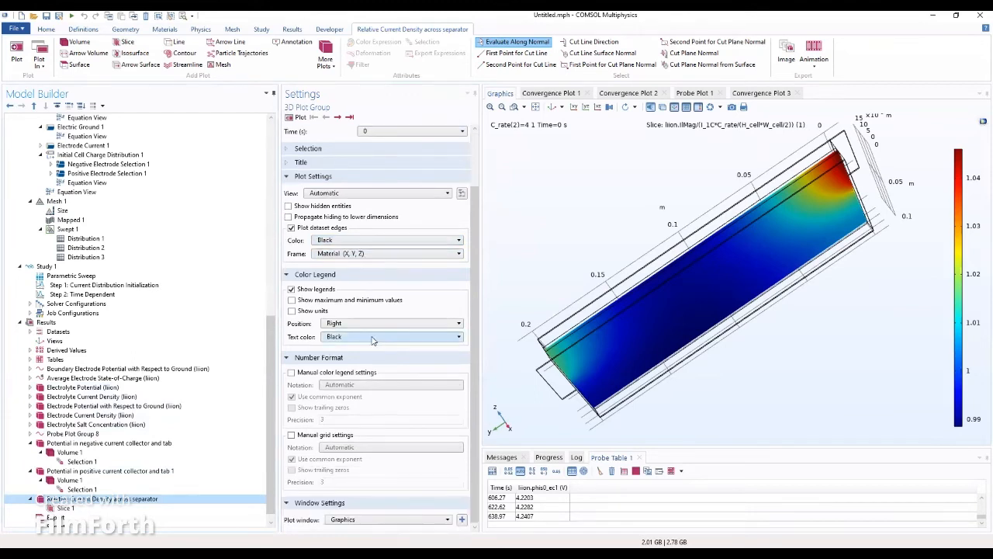
scroll(372, 339, "up", 2)
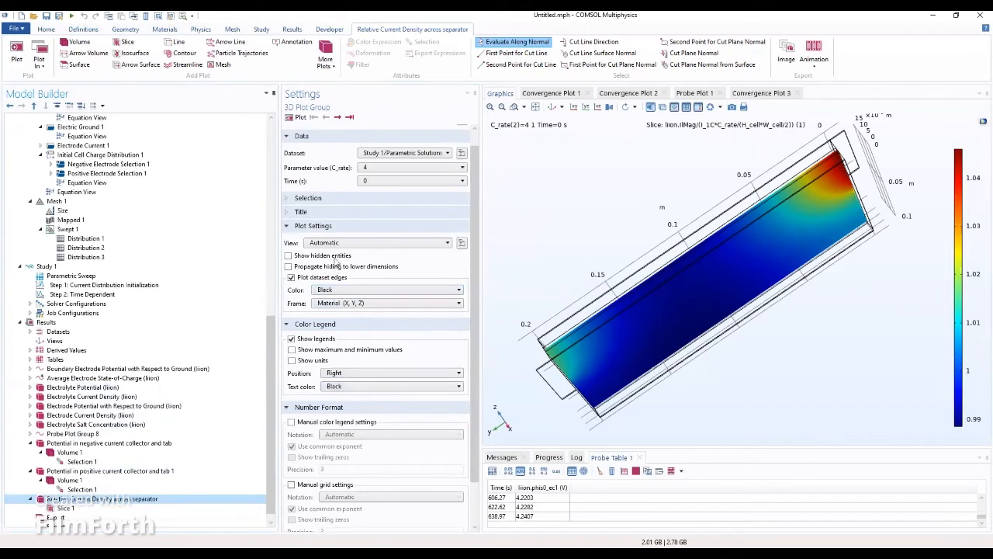
scroll(398, 186, "up", 1)
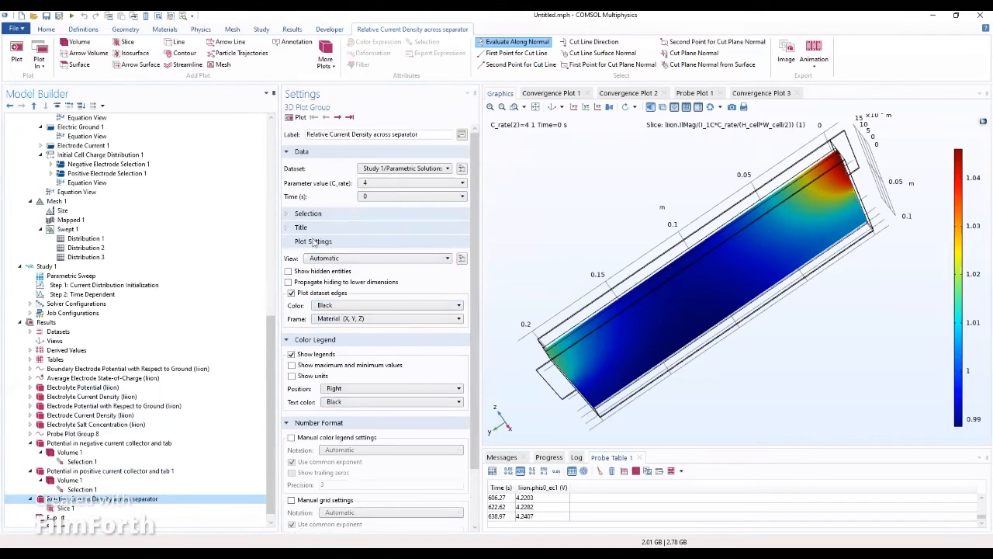
left_click(65, 508)
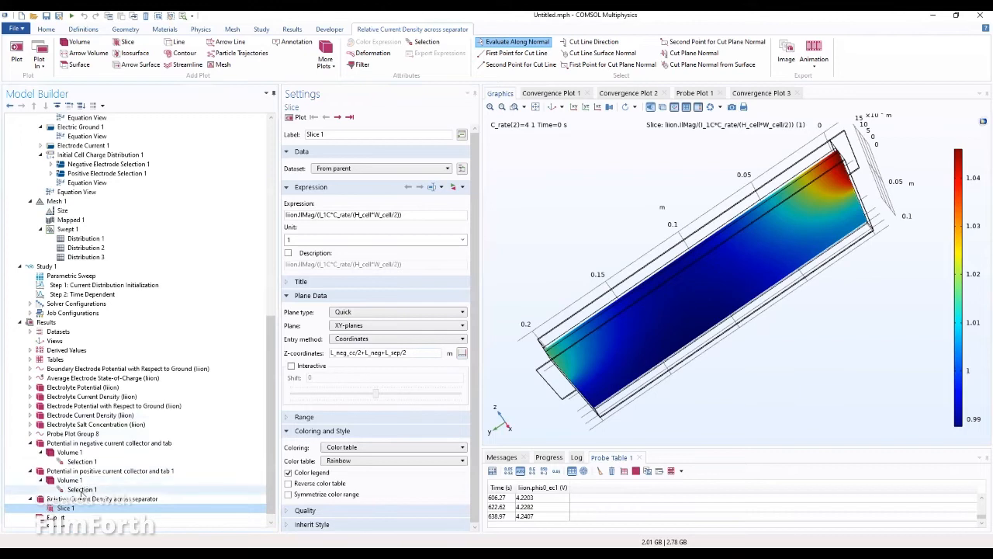
left_click(85, 499)
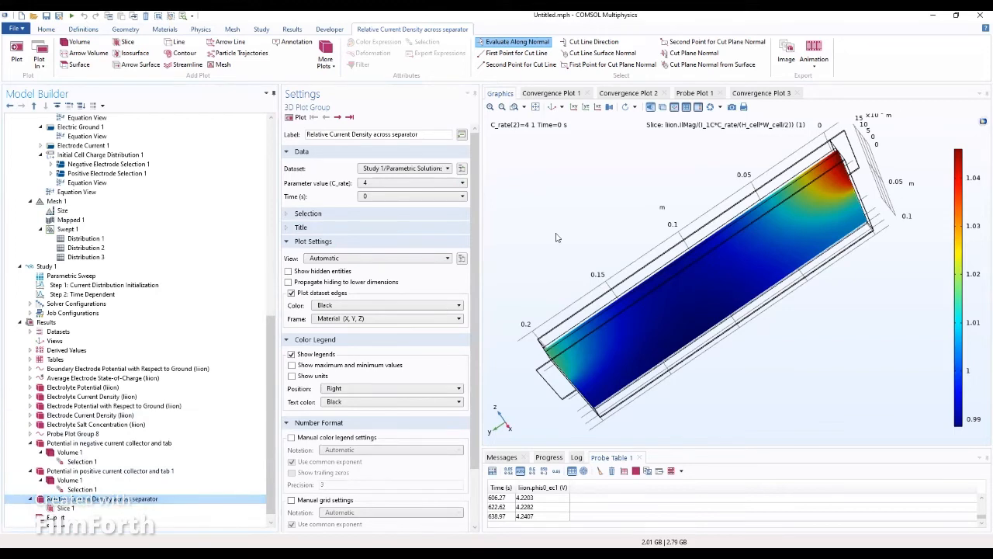
Step: Replot the separator slice at 630 s (about 0.96–1) viewed face-on, then bring up Results' add-plot-group menu
left_click(411, 199)
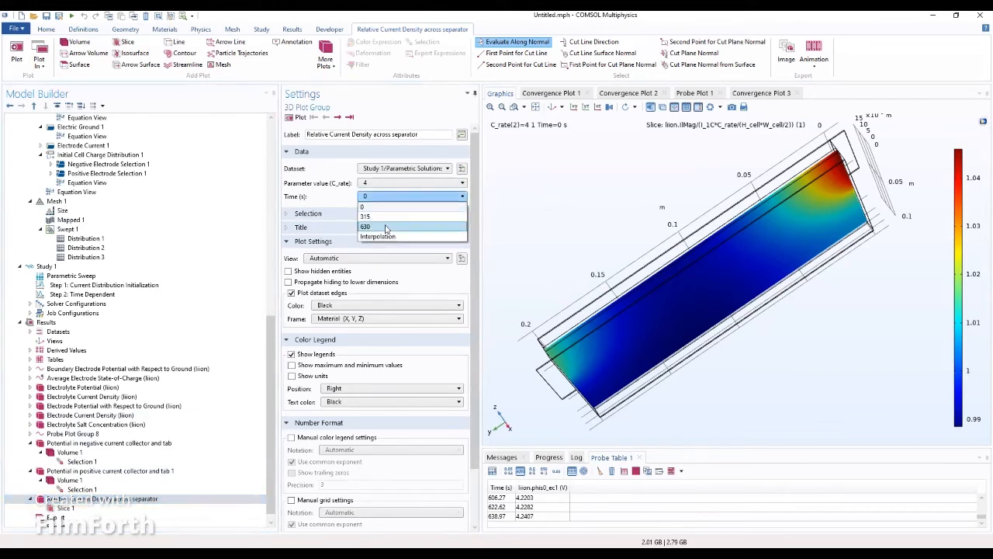
left_click(387, 226)
left_click(300, 117)
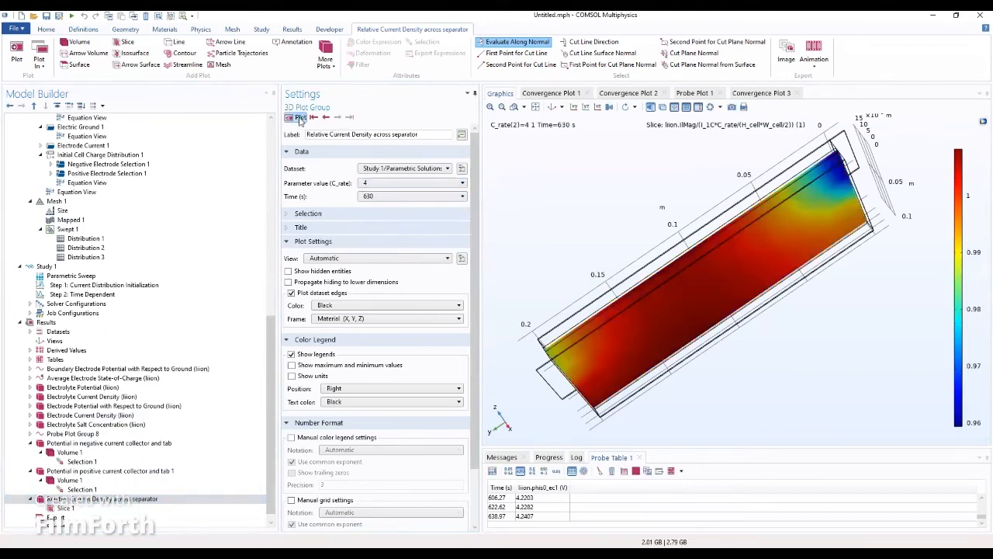
left_click_drag(616, 339, 644, 354)
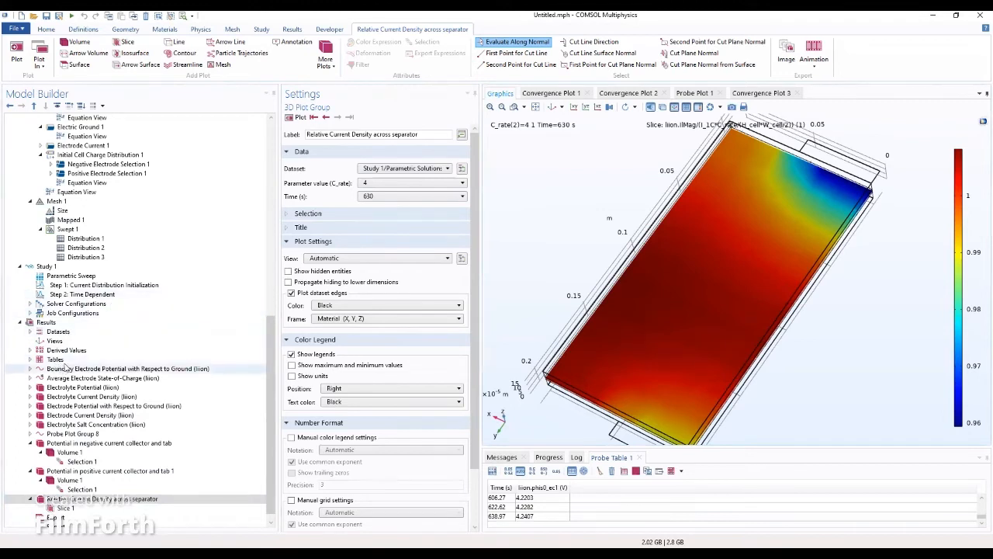
left_click(45, 322)
right_click(46, 321)
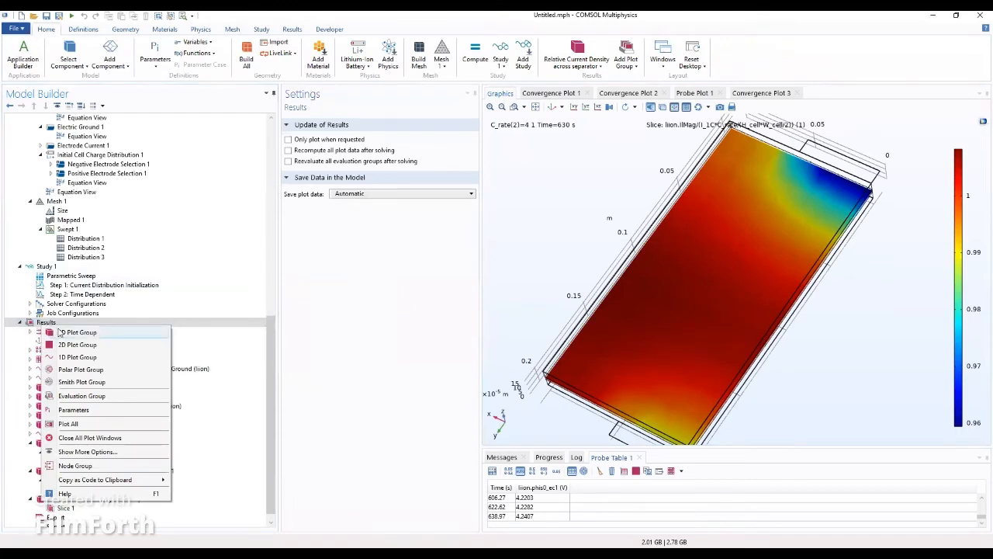
Step: Add a 3D plot group named 'utilization(relative capacity thruput)'
left_click(77, 332)
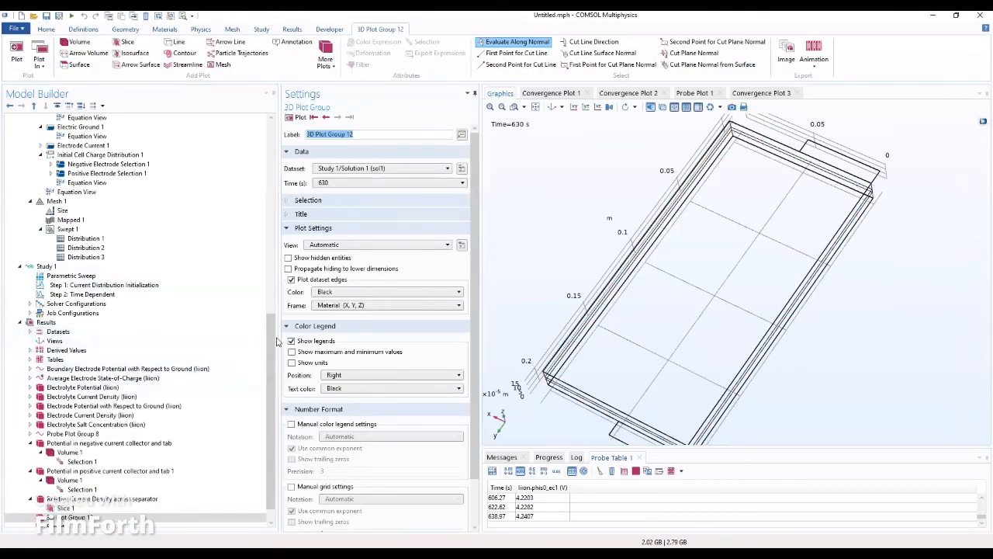
left_click_drag(272, 339, 272, 351)
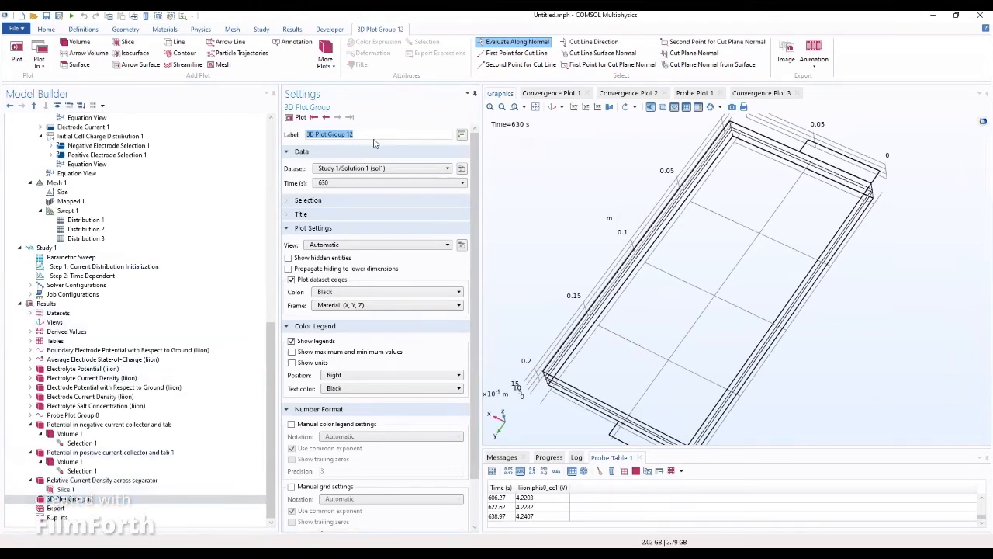
type("utilization")
type("(relative capacity thruput")
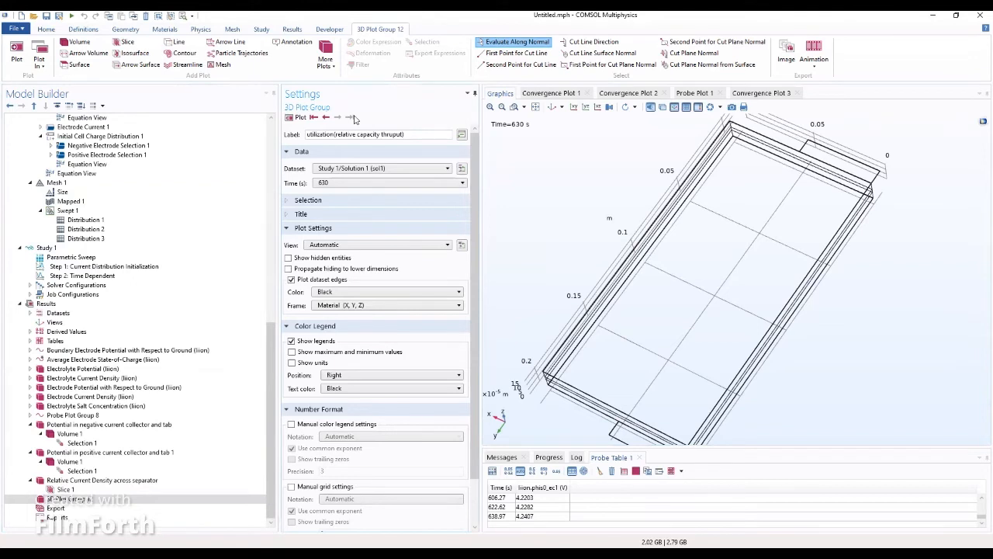
left_click(46, 501)
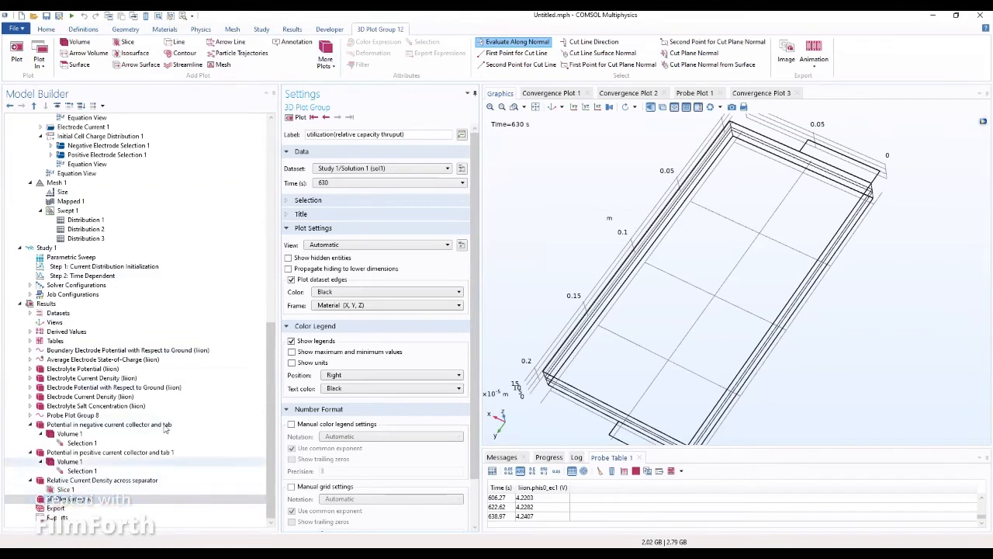
Step: Base the plot group on Parametric Solutions at C_rate 1 and show maximum and minimum values
left_click(378, 169)
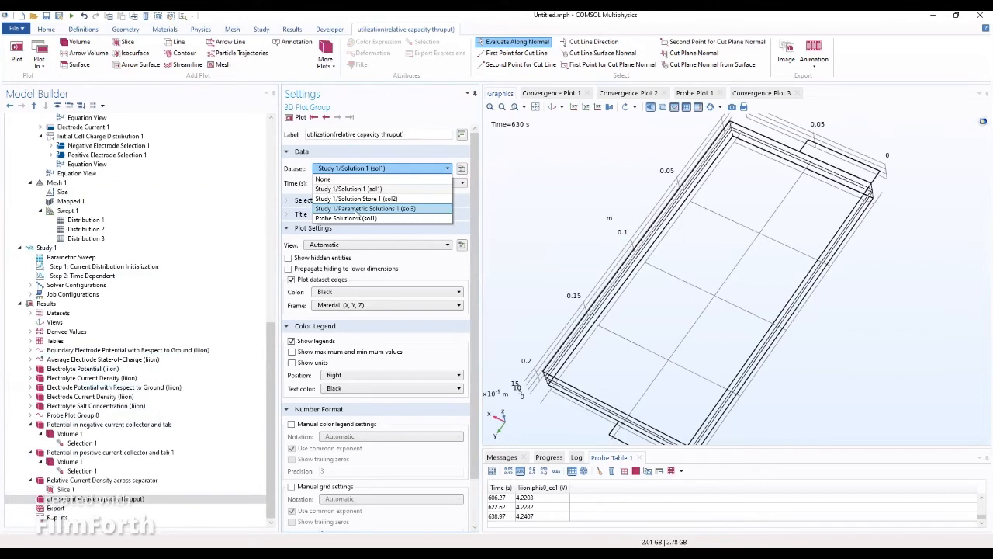
left_click(365, 172)
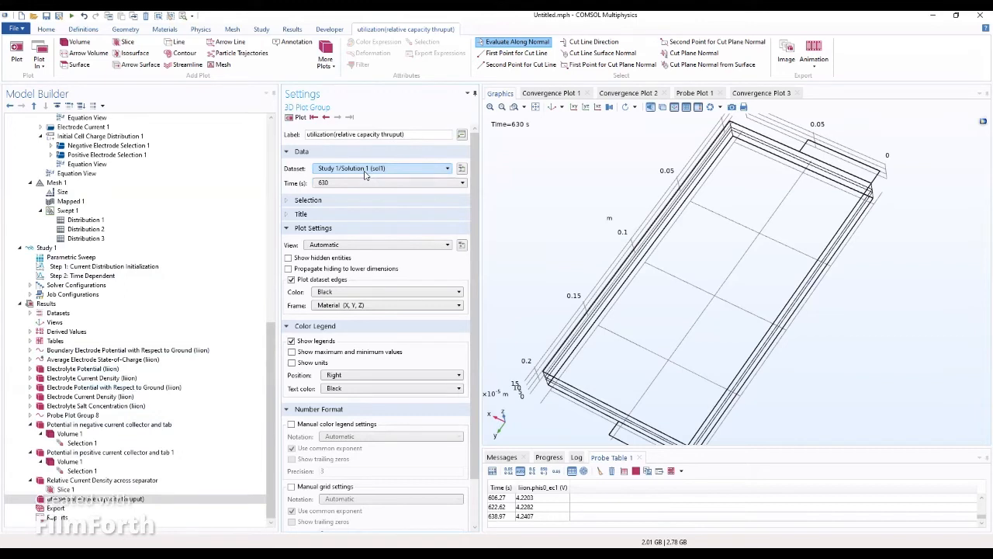
left_click(366, 174)
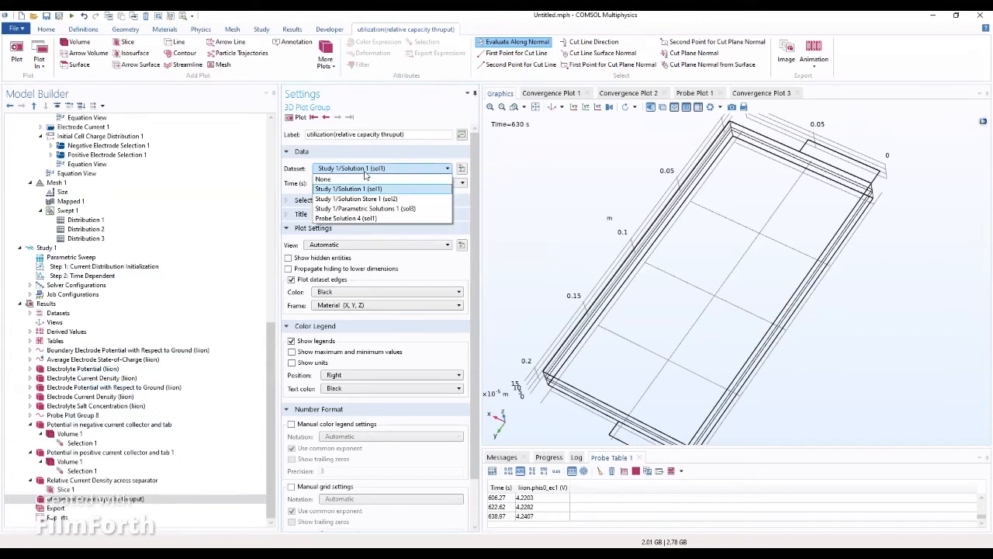
left_click(325, 210)
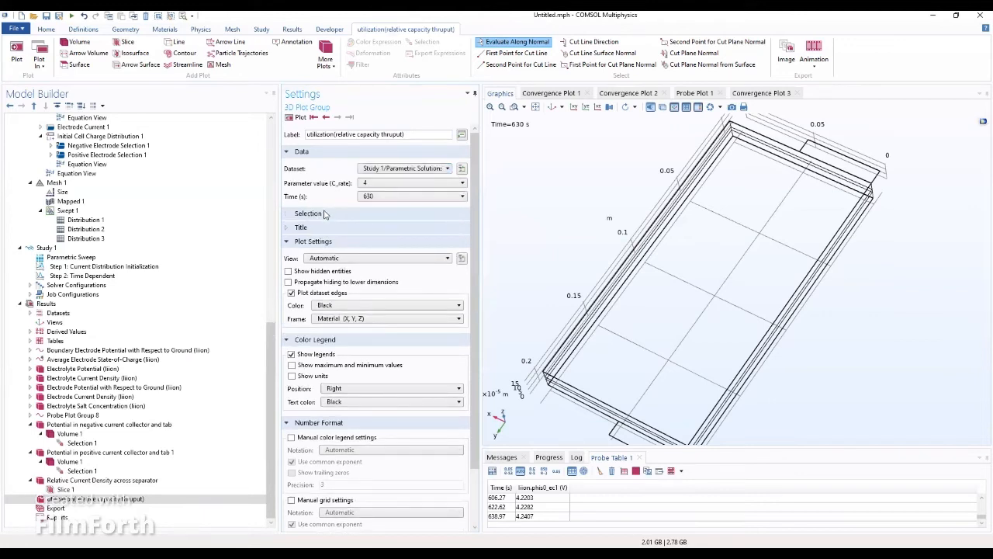
left_click(367, 189)
left_click(364, 196)
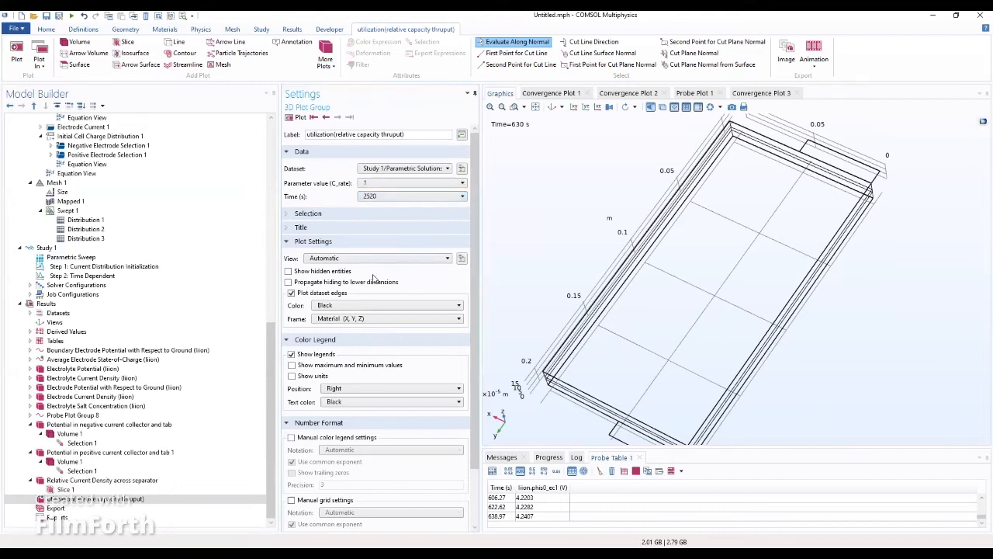
scroll(376, 280, "down", 3)
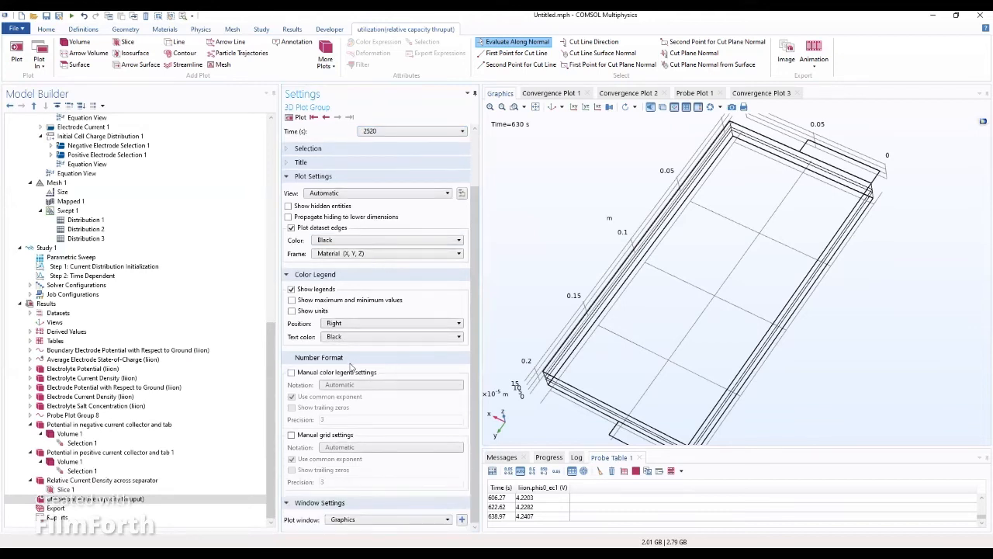
left_click(293, 301)
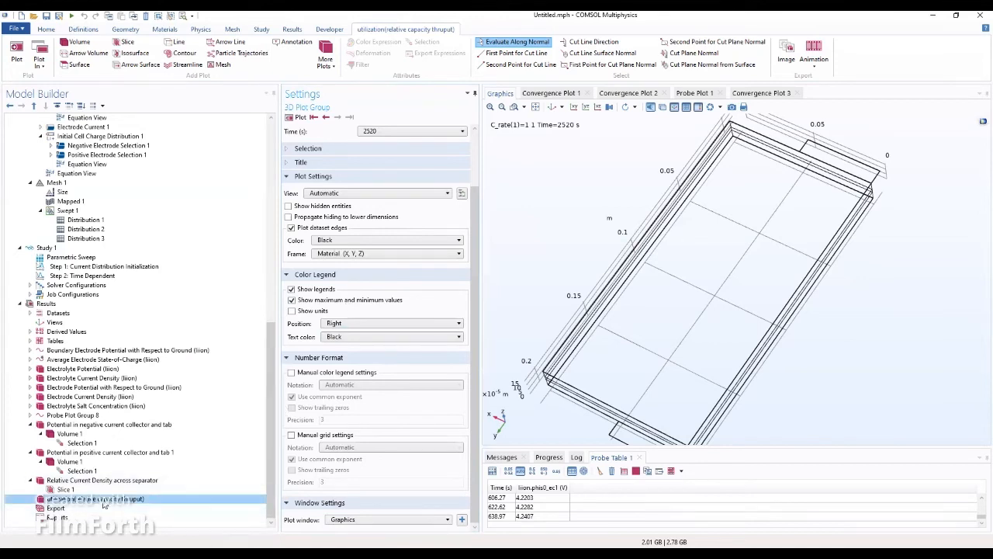
Step: Add a Surface plot to the utilization group and paste the utilization expression over phil
right_click(104, 500)
left_click(130, 191)
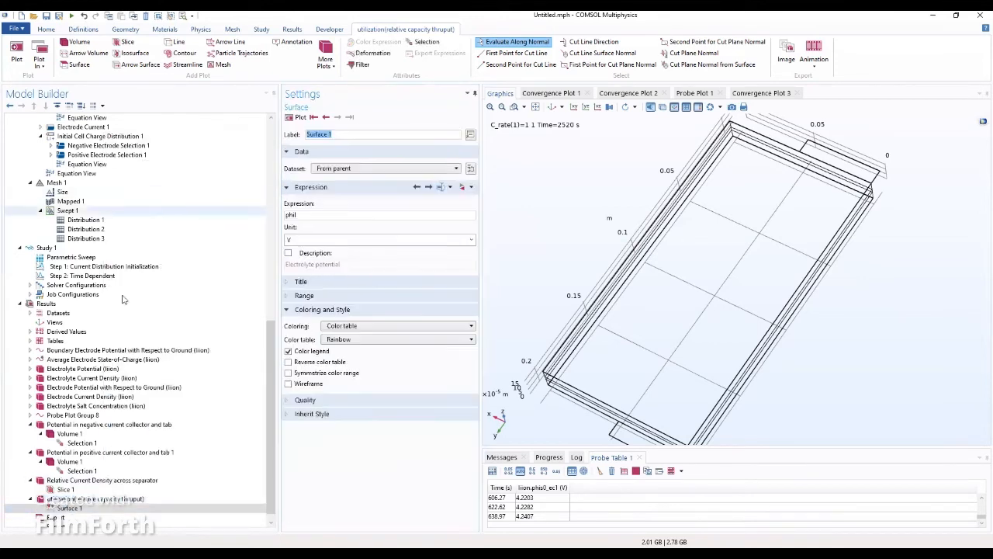
left_click(70, 508)
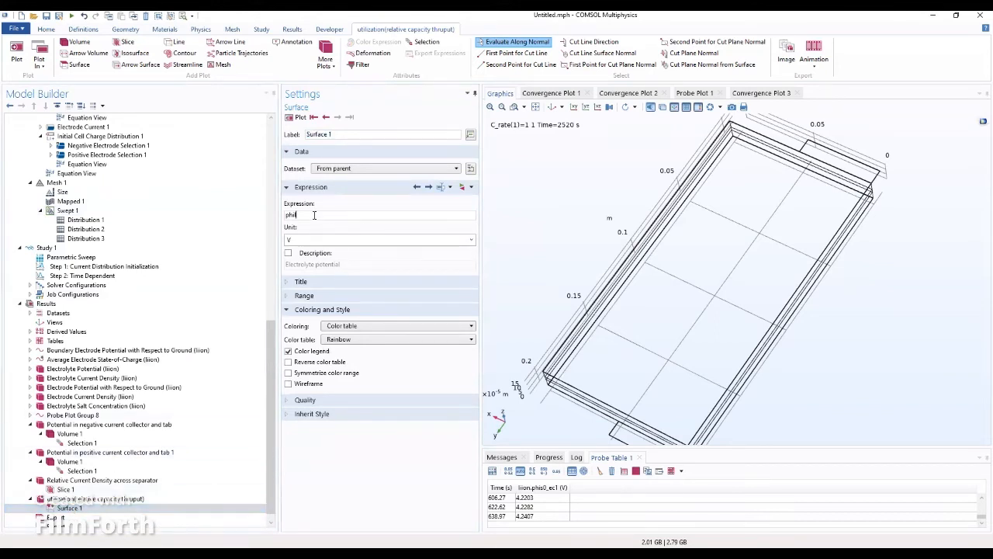
left_click_drag(314, 214, 264, 220)
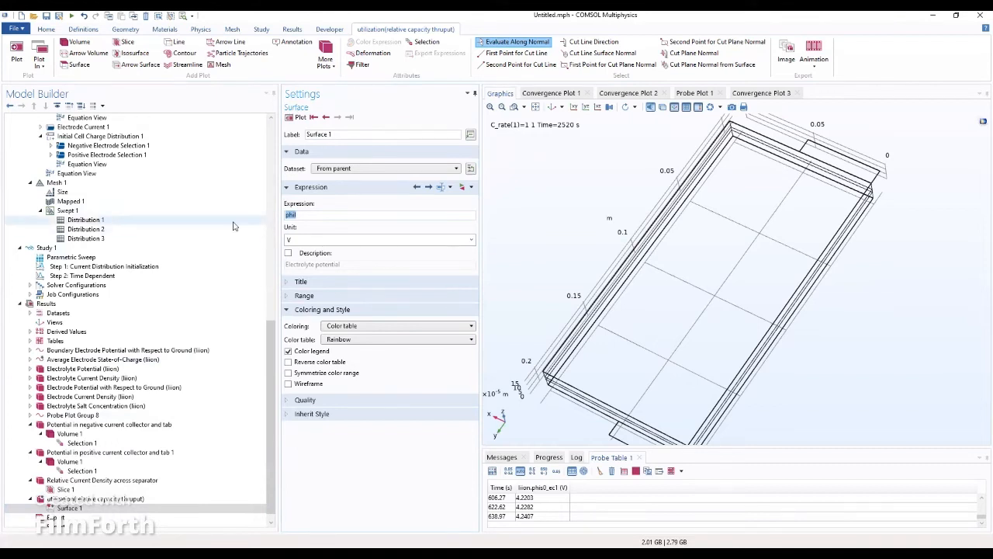
type("genproj_pos(at(0,liion.cs_average)-liion.cs_average)*epss_pos*F_const*H_cell*W_cell/2/(I_1C*C_rate*t)")
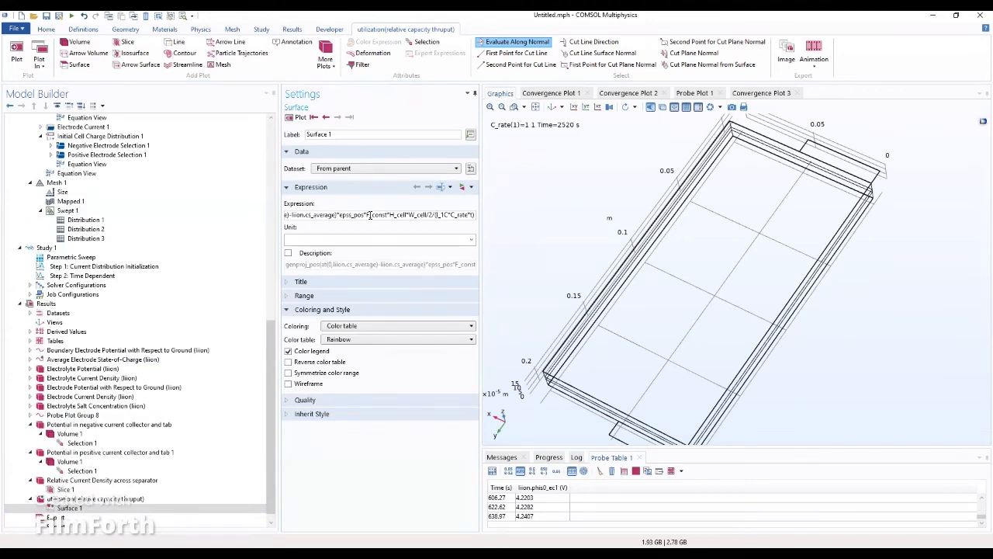
Step: Fix the expression's lowercase liion and append I_1C*C_rate*t)
key("BackSpace")
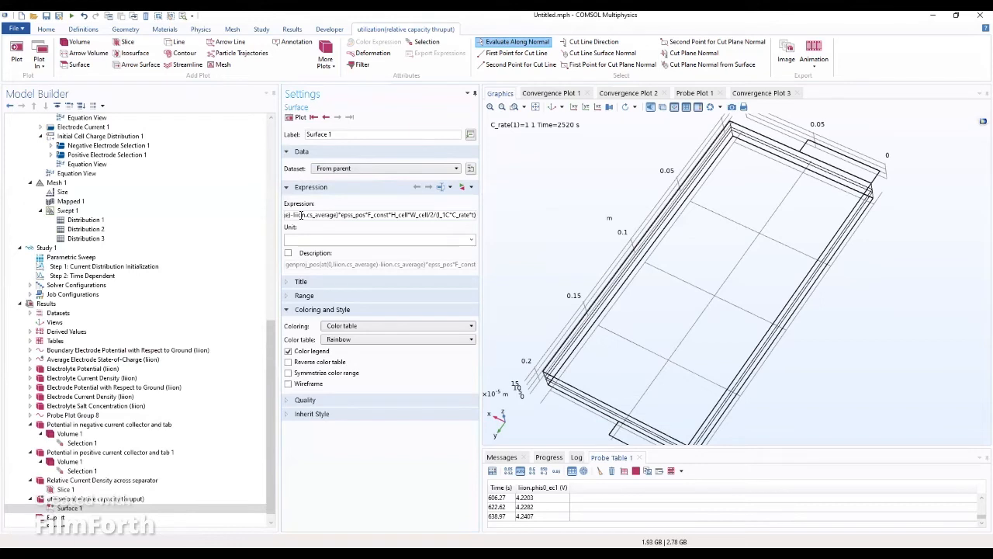
key("Left")
key("Left")
key("Left")
key("Left")
key("Left")
key("Left")
key("Left")
key("Left")
key("Left")
key("Left")
key("Left")
key("Left")
key("Left")
key("Left")
key("Left")
key("Left")
key("Left")
key("Left")
key("Left")
key("Left")
key("Left")
key("Left")
key("Left")
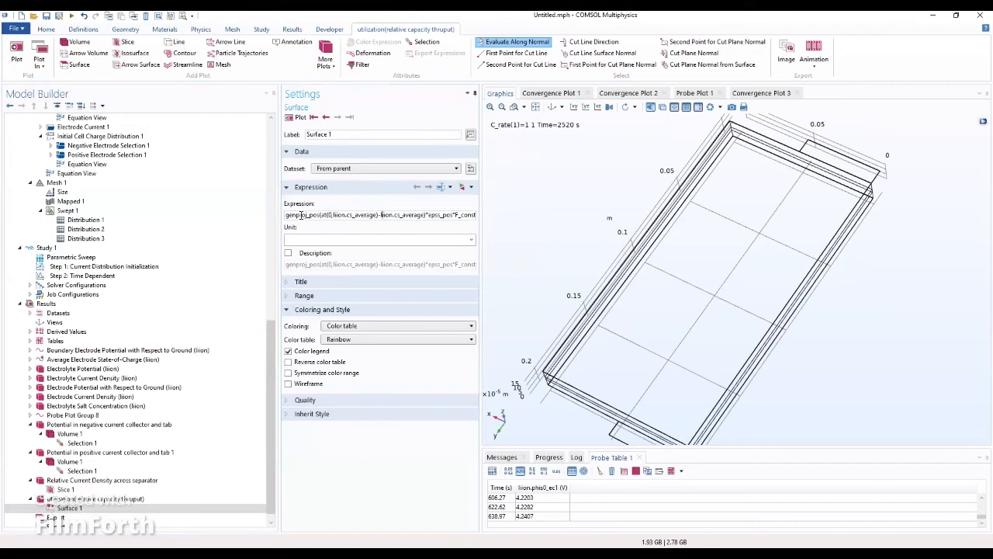
key("BackSpace")
type("L")
key("BackSpace")
type("l")
key("Right")
key("Right")
key("Right")
key("Right")
key("Right")
key("Right")
key("Right")
key("Right")
key("Right")
key("Right")
key("Right")
key("Right")
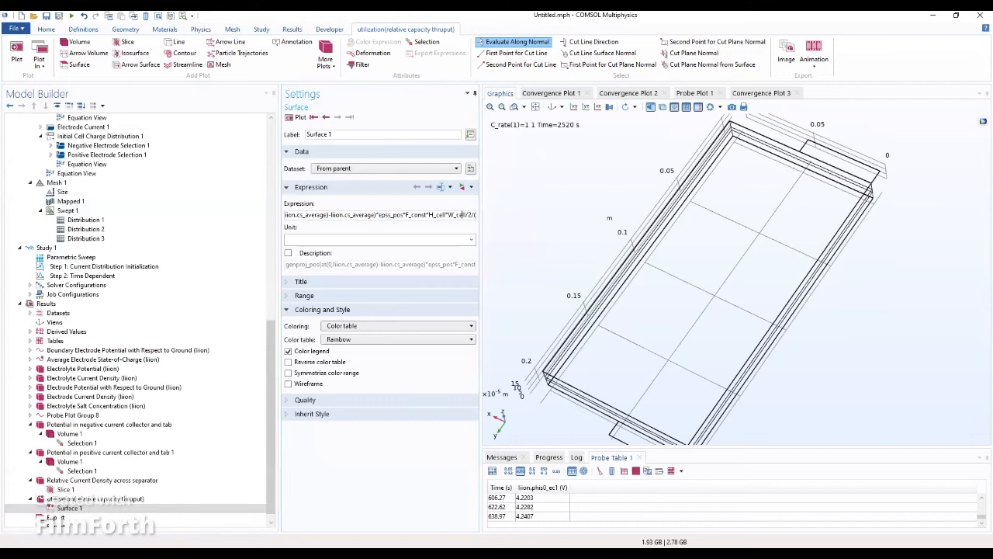
type("I_1C*C_rate*t)")
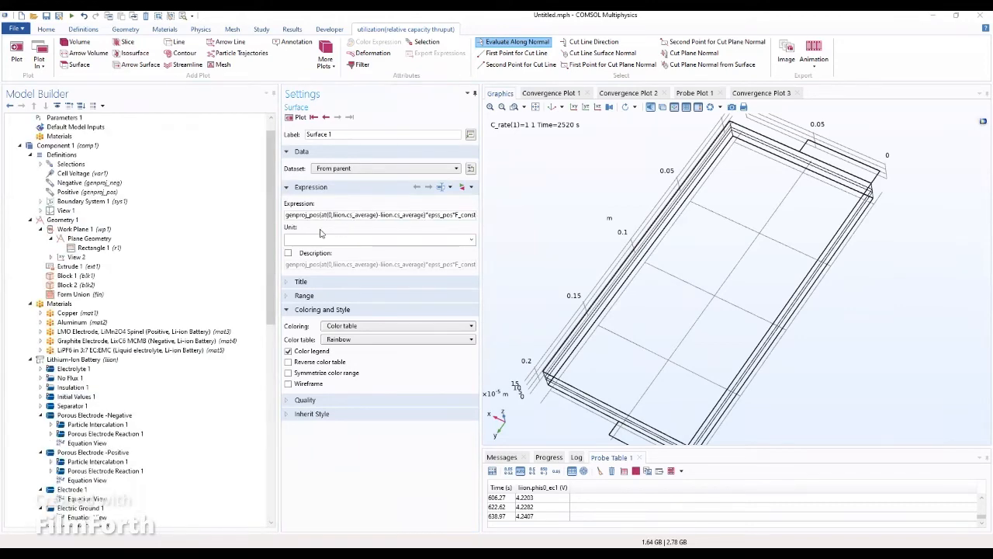
Step: Change the expression to genproj2_pos and plot the utilization group
mouse_move(272, 231)
left_mouse_down()
mouse_move(266, 271)
mouse_move(265, 229)
left_mouse_up()
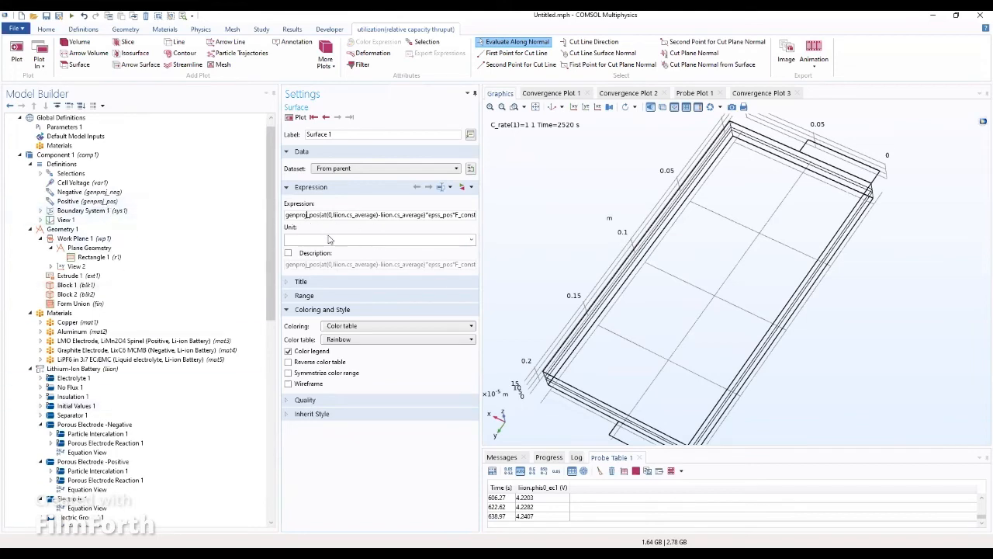
type("2")
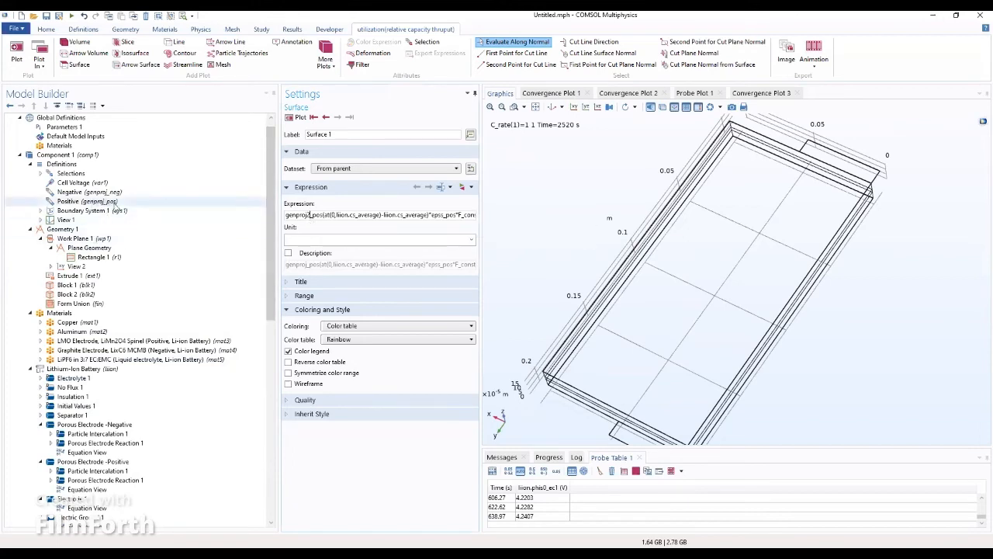
type("2")
key("Return")
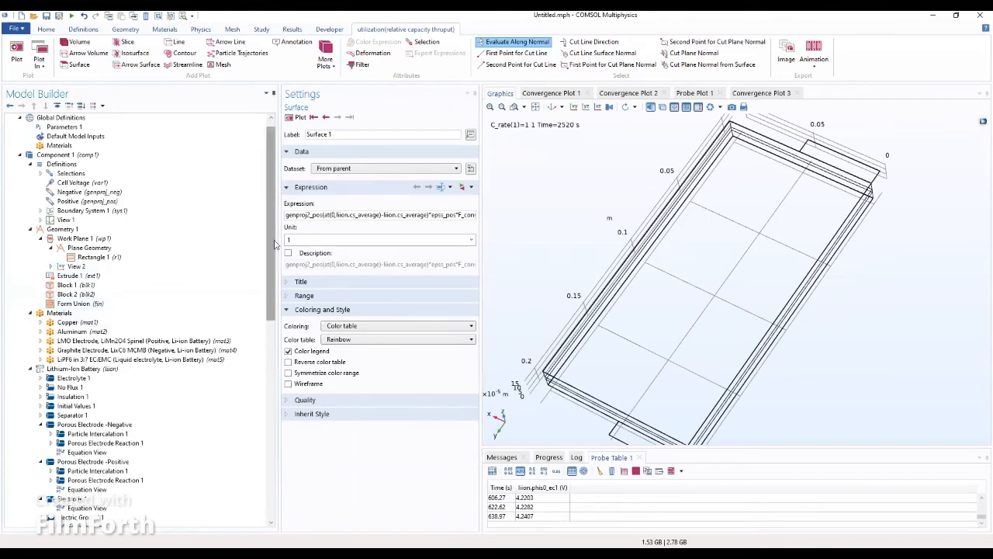
left_click_drag(270, 260, 228, 483)
left_click(227, 488)
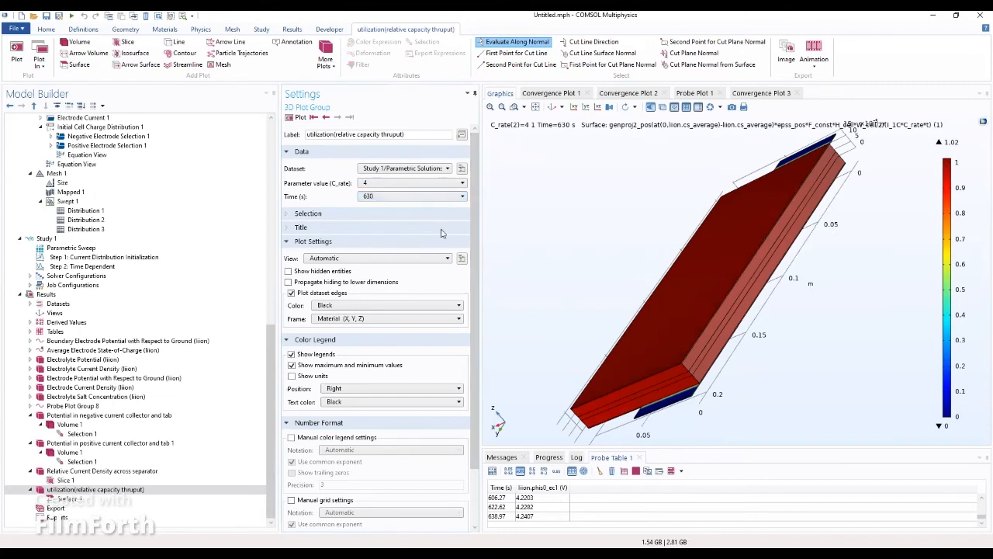
Step: Select the Surface 1 node to show the utilization surface plot's settings and options
scroll(305, 439, "down", 3)
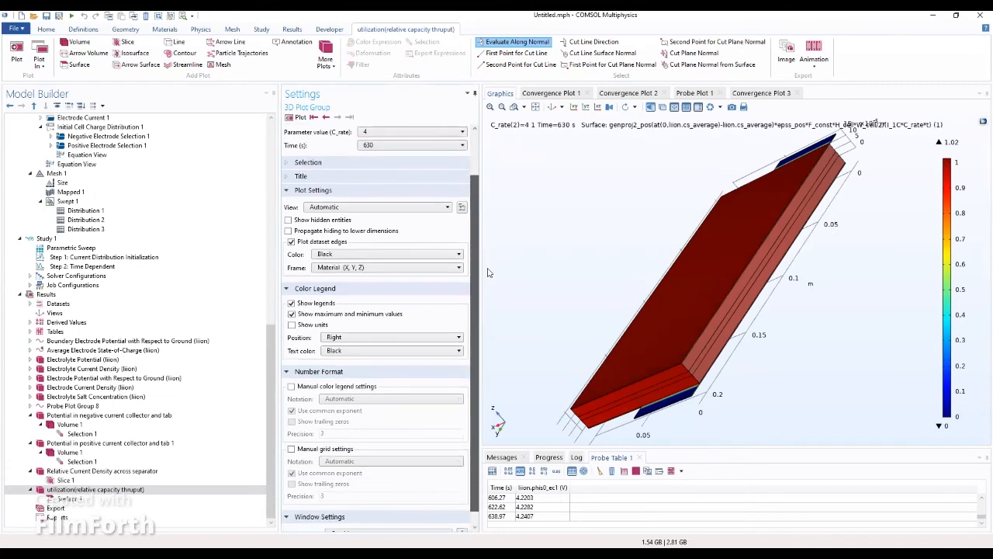
left_click(73, 499)
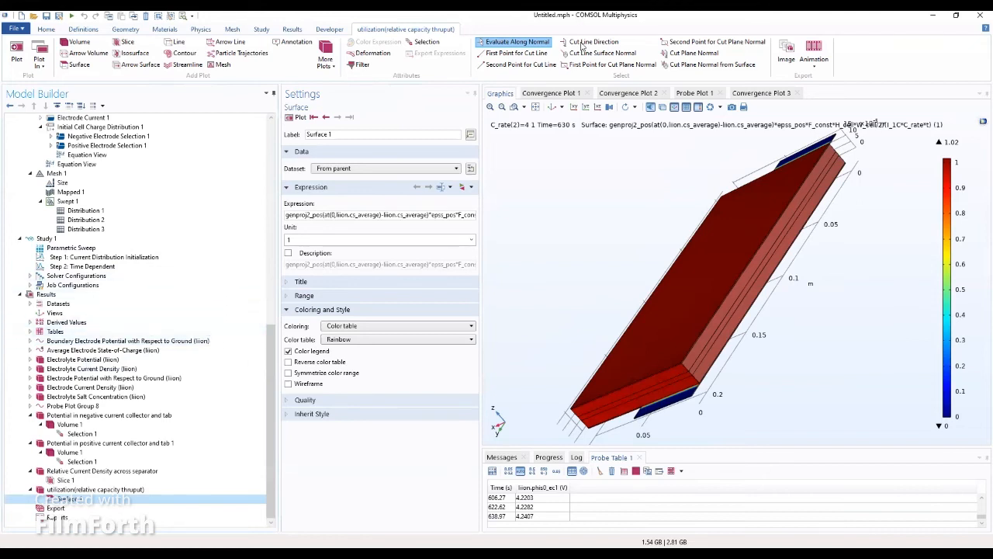
right_click(74, 500)
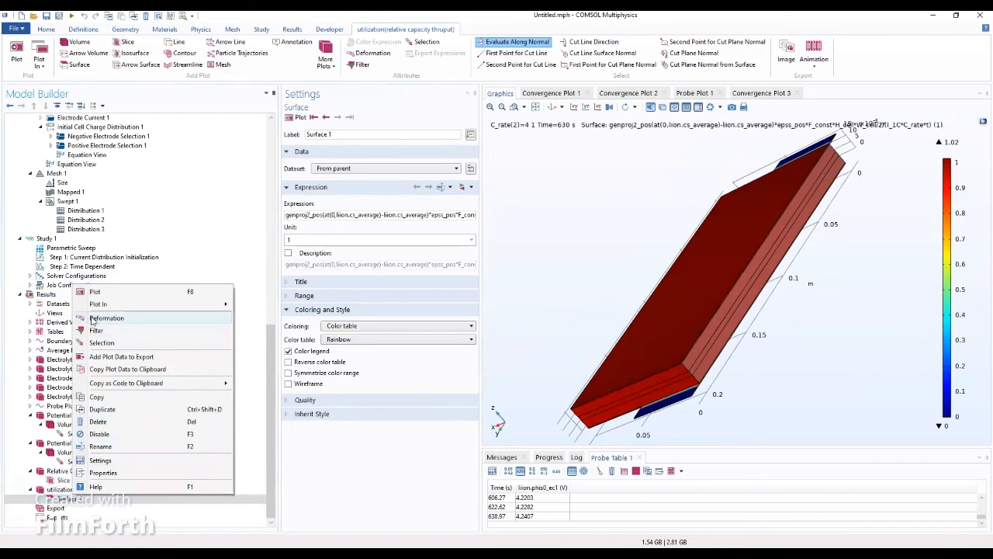
Step: Restrict the utilization surface plot to a manual selection of boundary 16 and redraw it
left_click(100, 343)
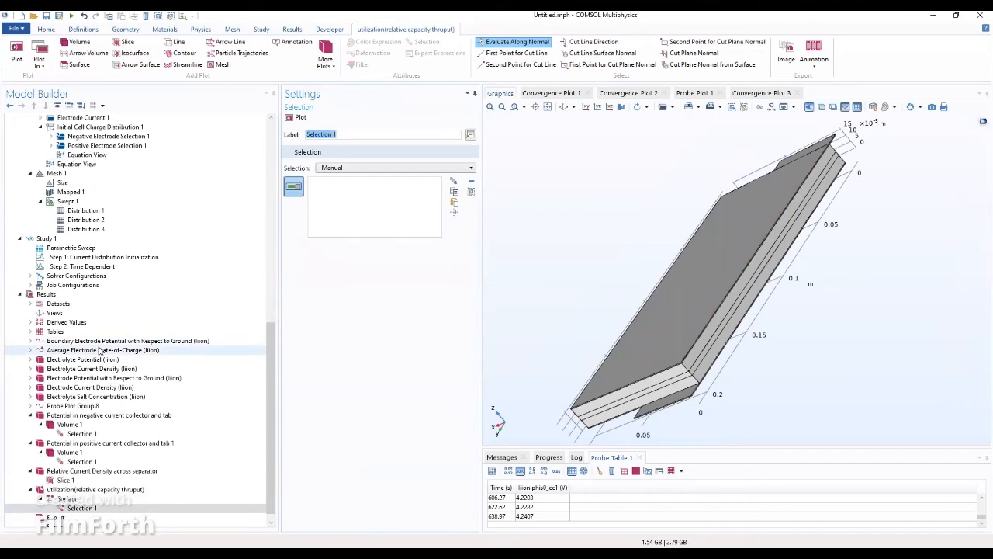
left_click(457, 206)
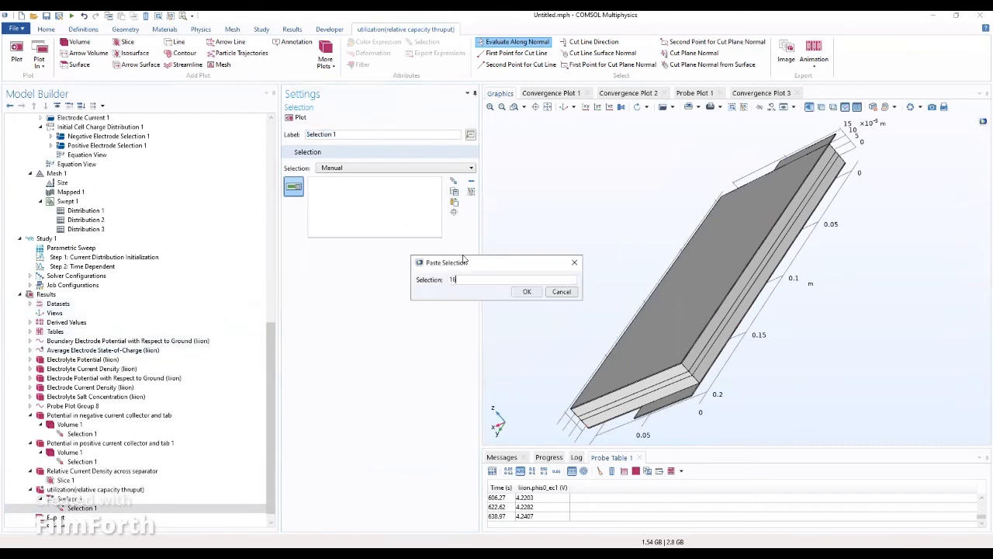
left_click(525, 292)
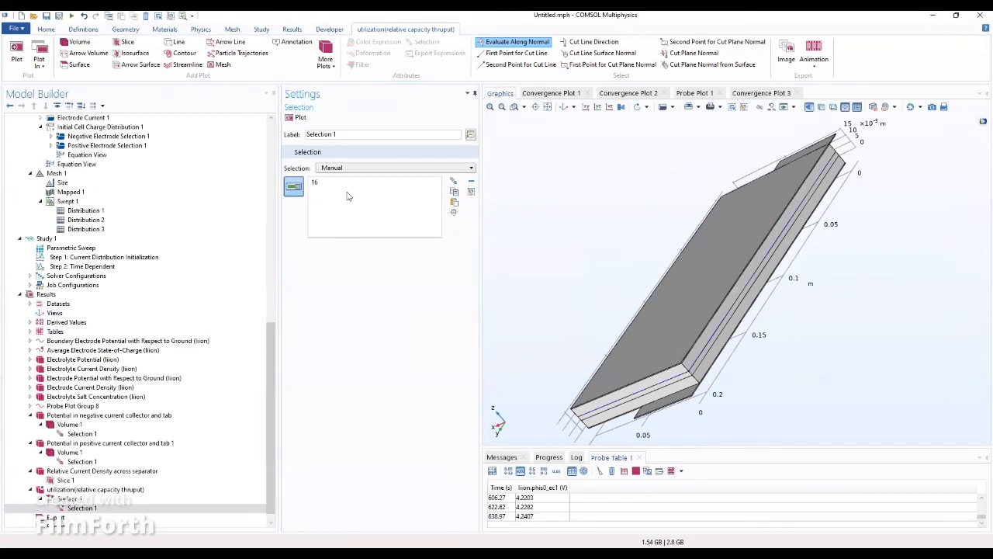
left_click(80, 500)
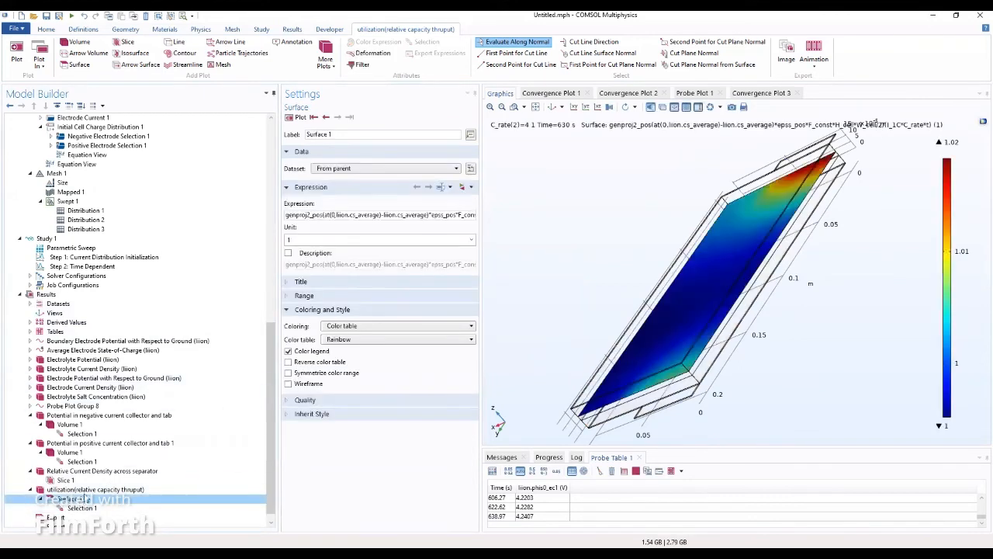
Step: Select the utilization plot group and rotate the view to inspect the surface
left_click(93, 489)
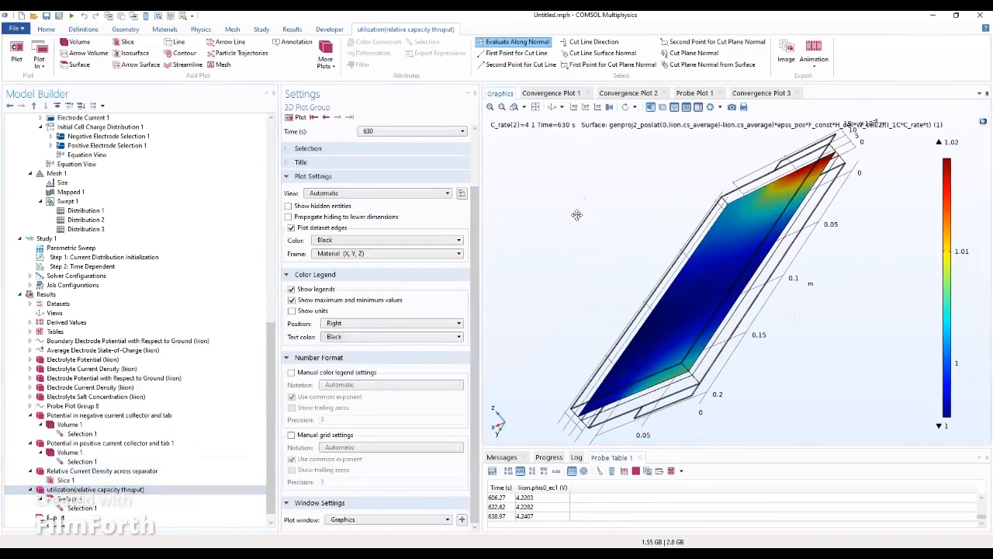
left_click_drag(578, 215, 613, 323)
left_click_drag(587, 285, 597, 249)
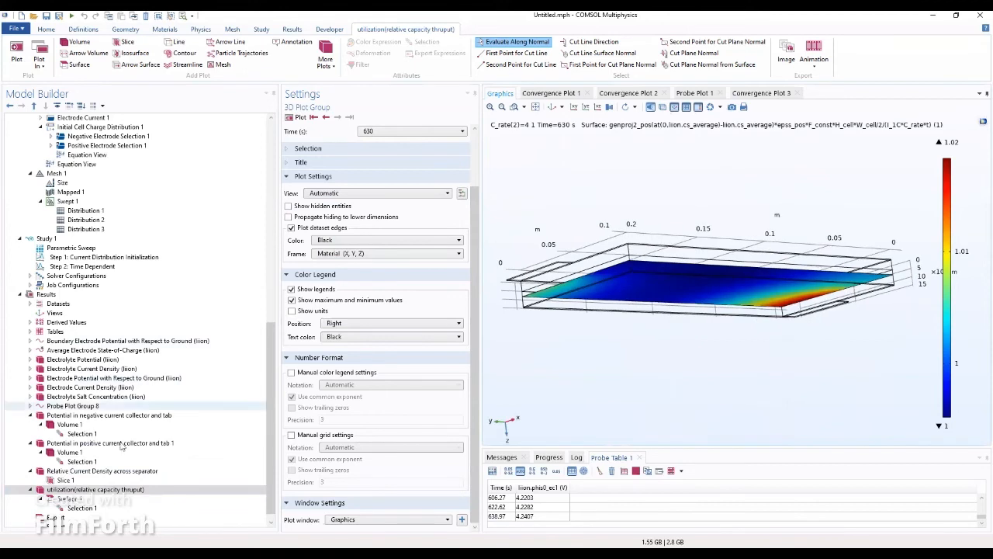
Step: Show the utilization plot at the 315 s time step
left_click(78, 490)
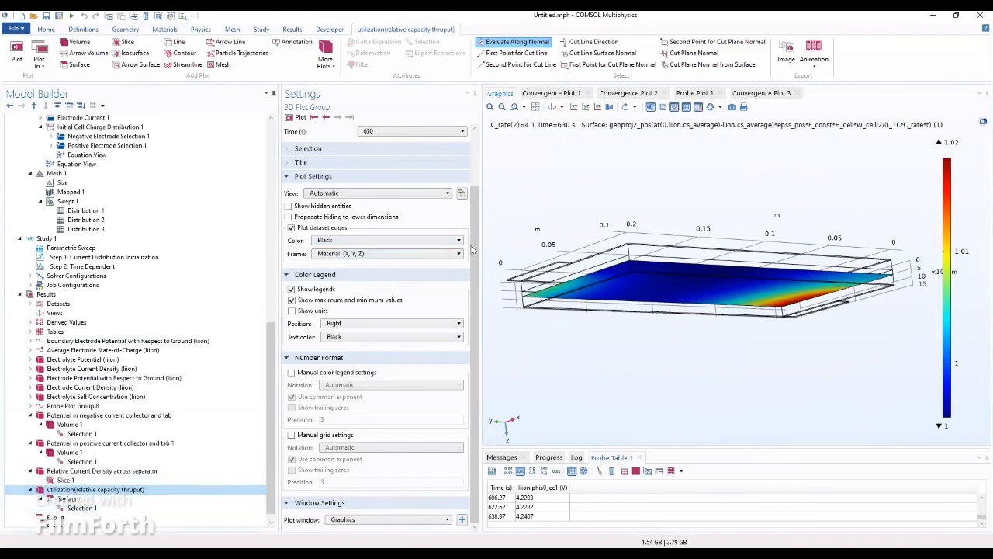
scroll(473, 248, "up", 3)
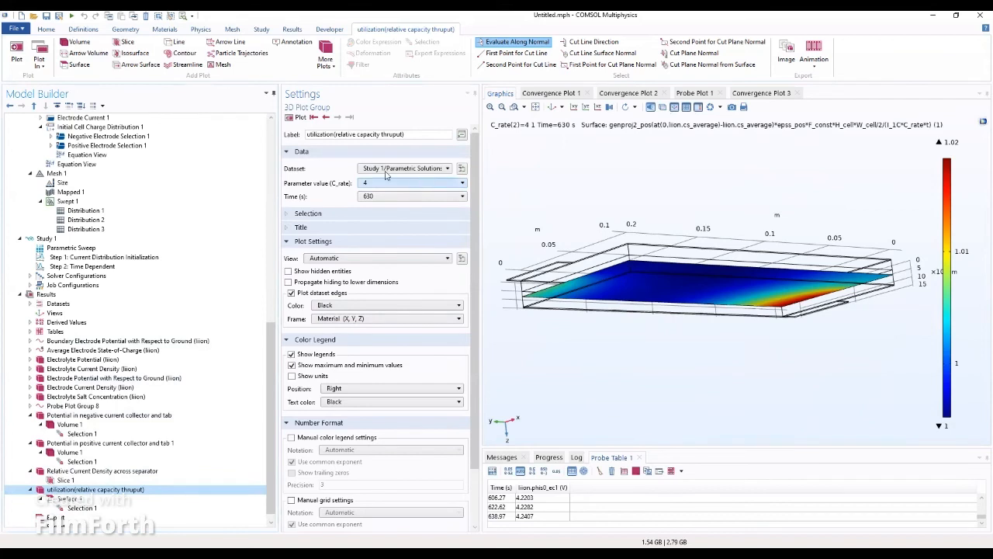
left_click(298, 118)
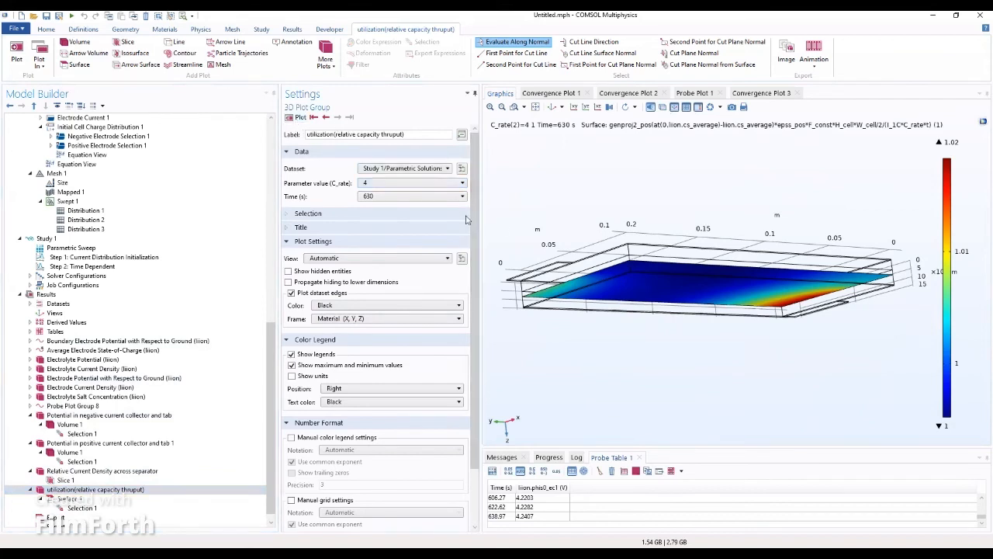
left_click(416, 200)
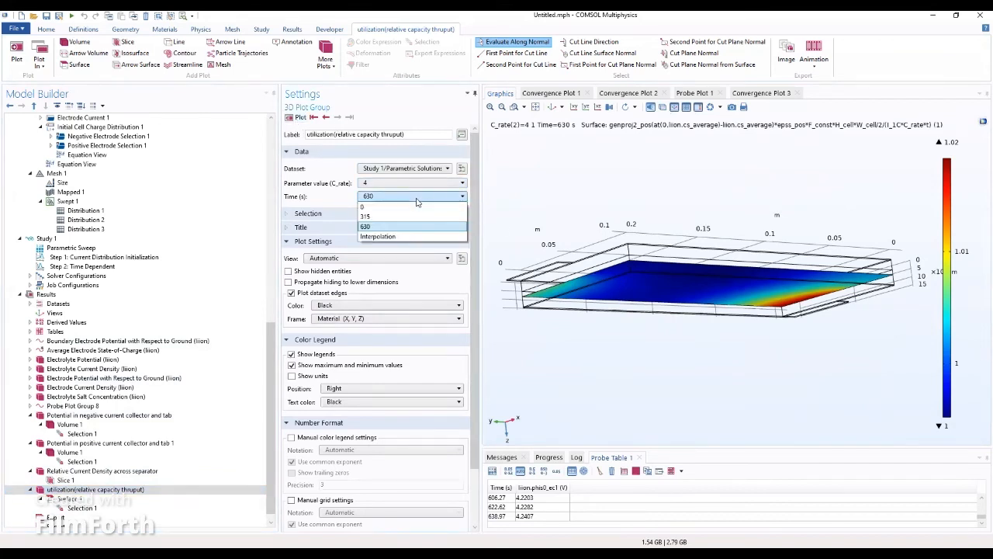
left_click(400, 217)
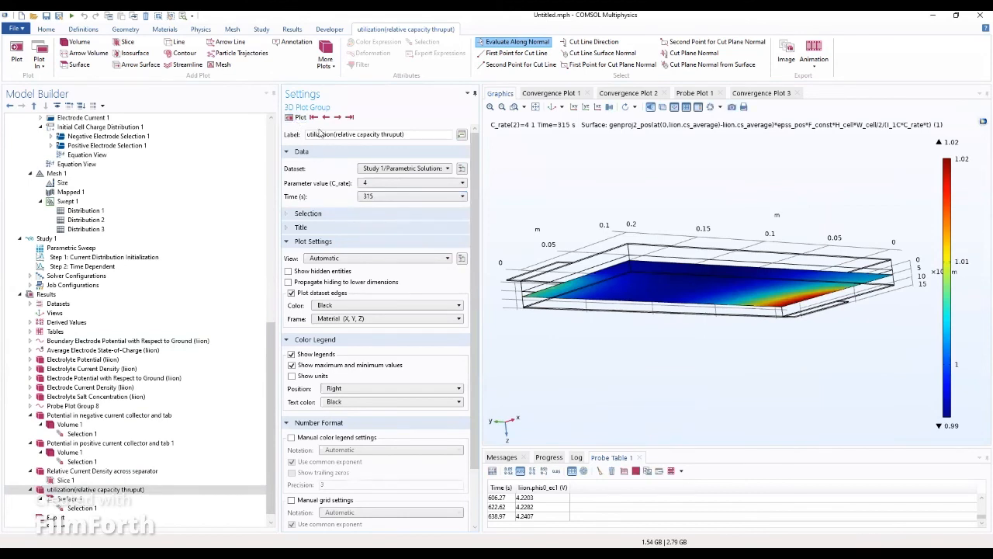
Step: Step to 0 s, dismiss the division-by-zero error, then replot at 630 s viewed from above
left_click(315, 117)
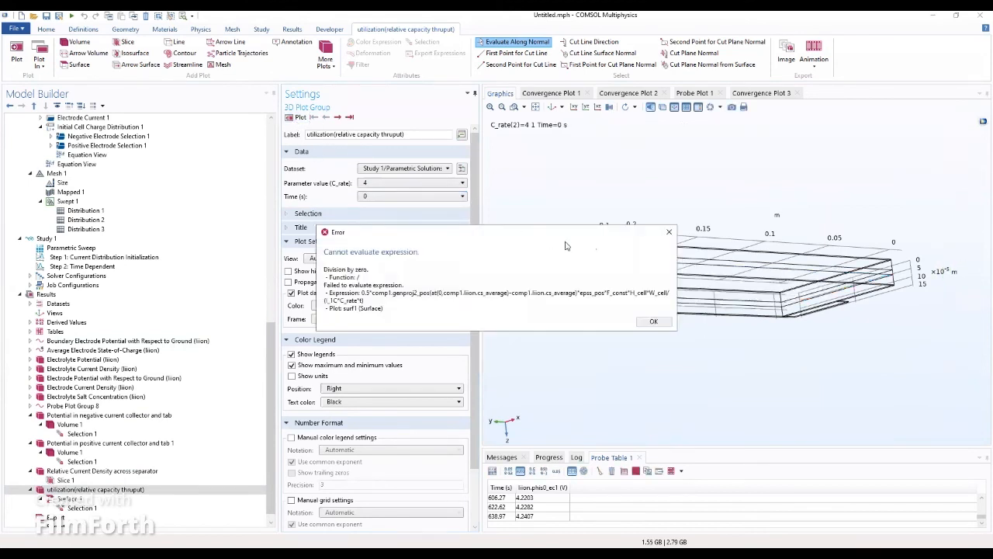
left_click(668, 232)
left_click(384, 196)
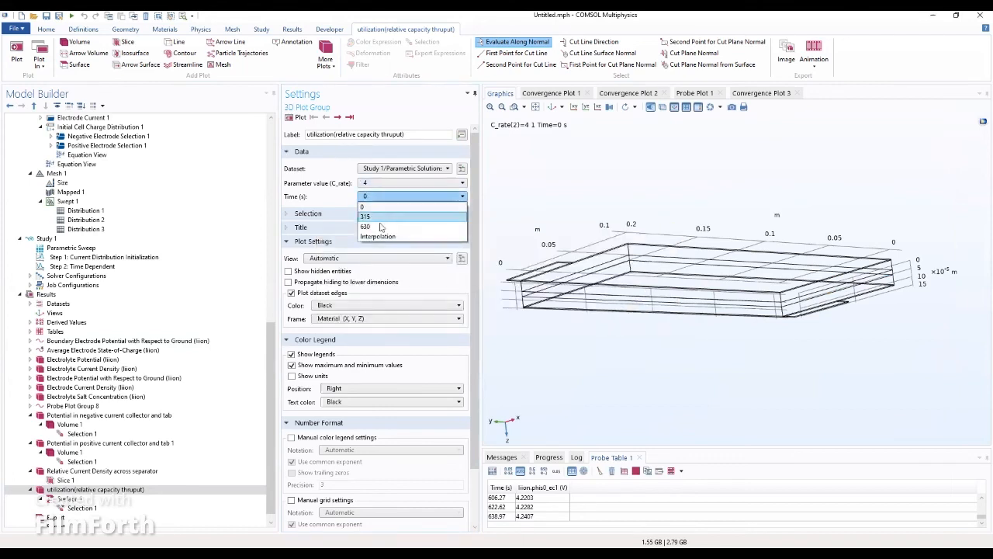
left_click(380, 226)
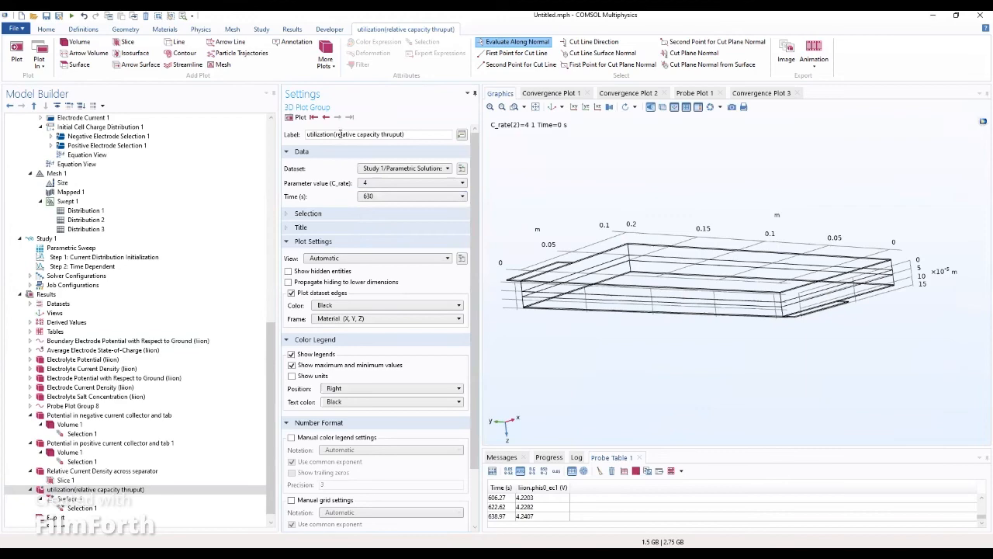
left_click(292, 117)
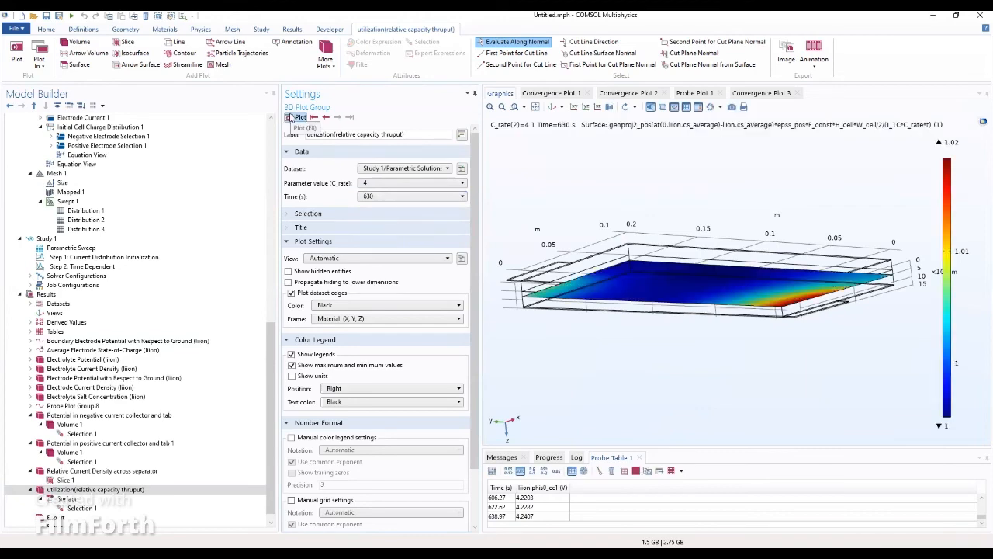
left_click_drag(643, 214, 622, 361)
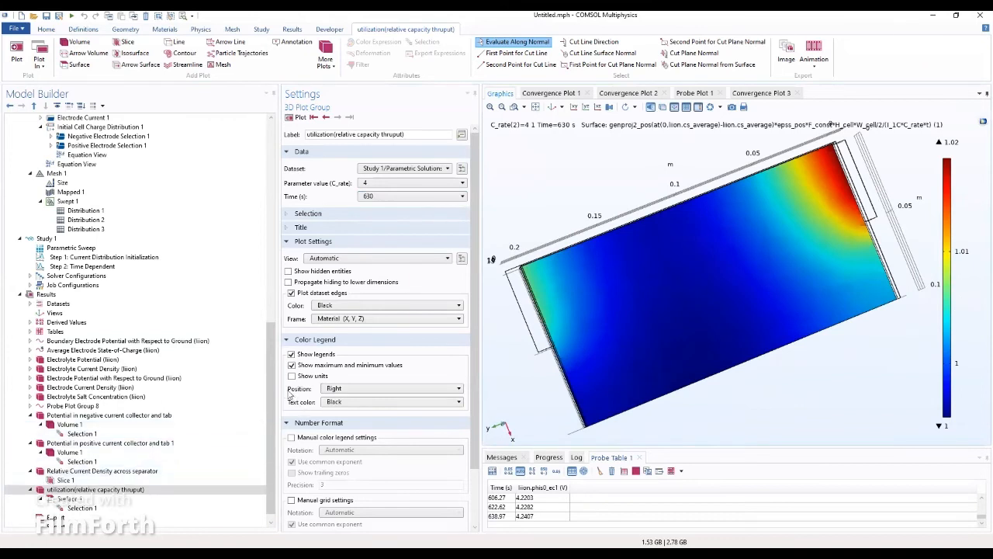
Step: Widen the Settings pane to read Surface 1's full genproj2_pos utilization expression
scroll(274, 380, "down", 1)
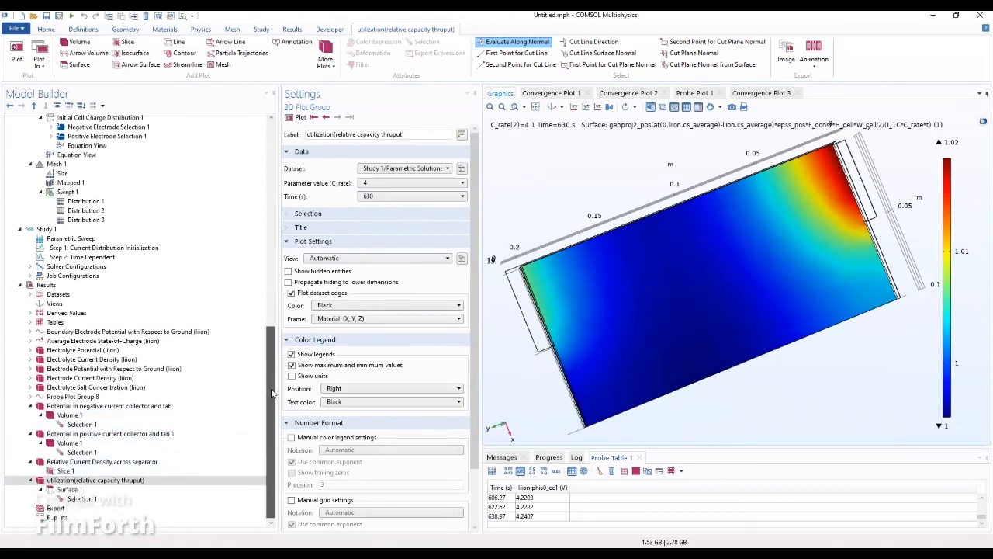
left_click(80, 499)
left_click(70, 490)
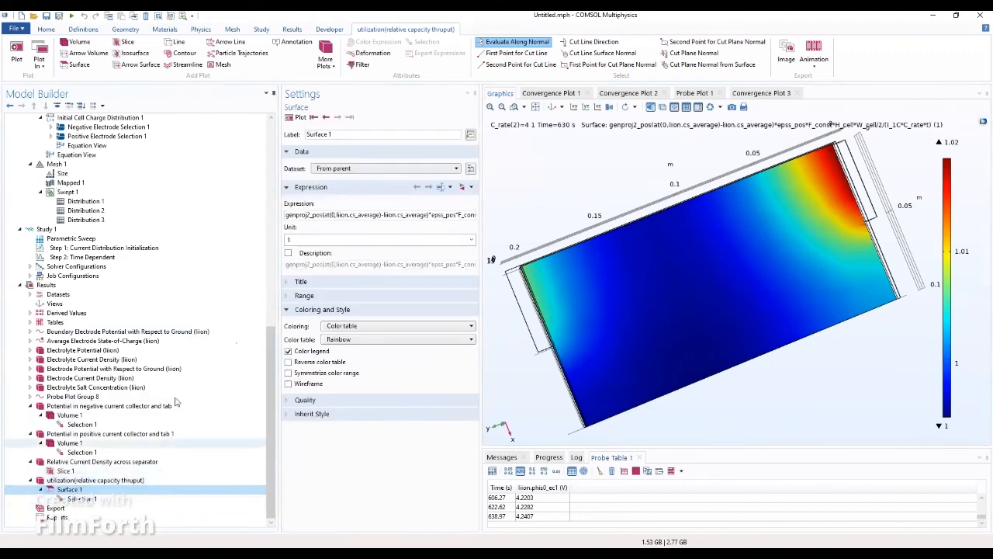
left_click_drag(277, 219, 187, 220)
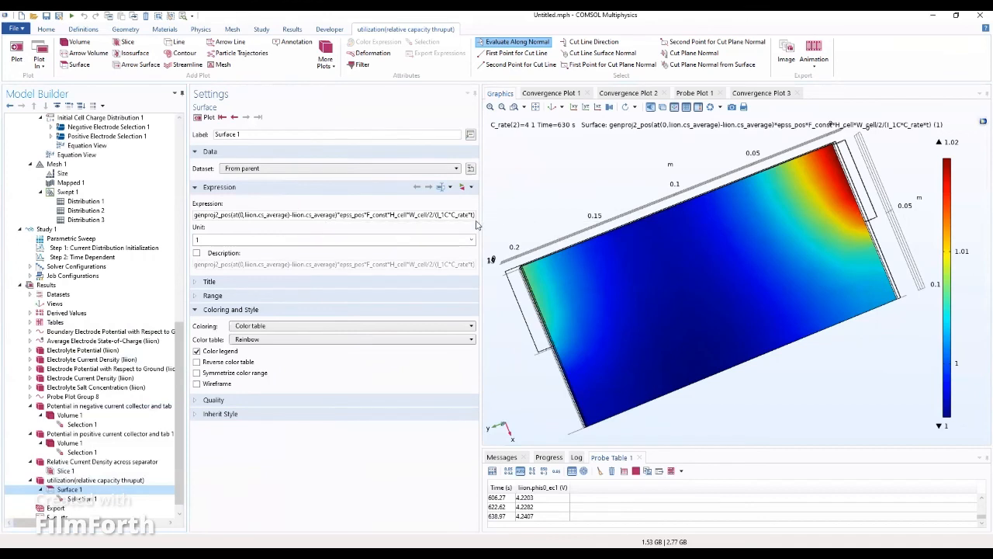
left_click_drag(481, 222, 550, 221)
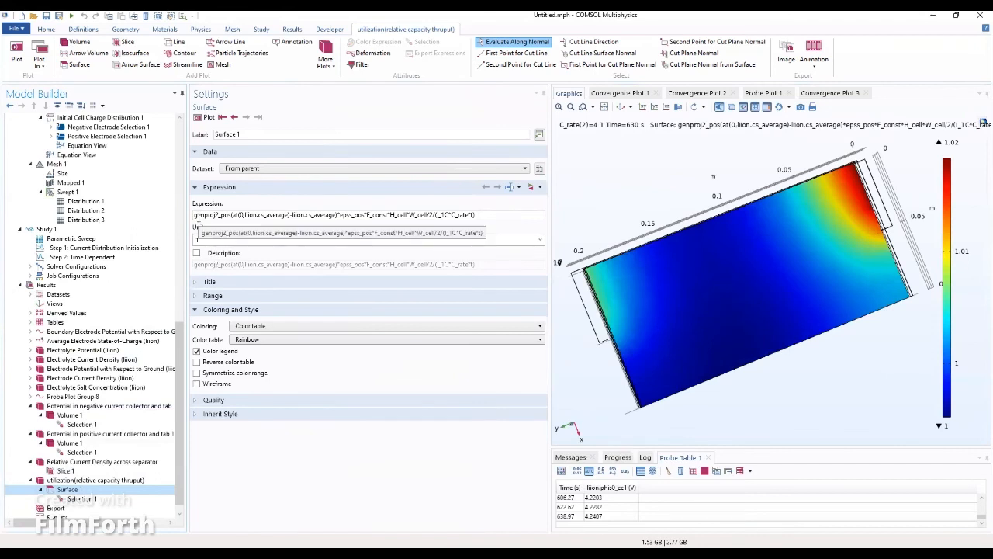
left_click_drag(181, 331, 203, 140)
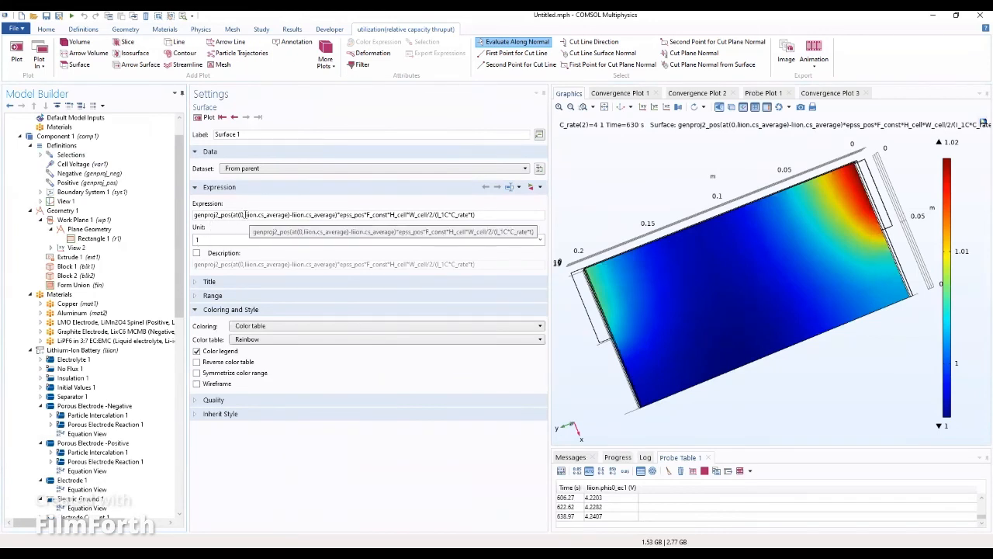
left_click(439, 215)
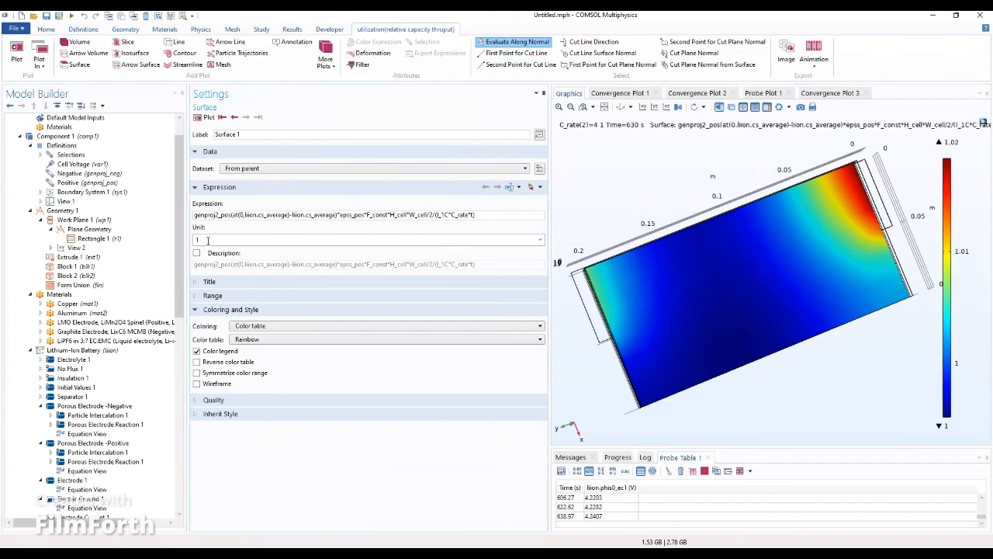
Step: Confirm the boundary 16 selection, then bring up Probe Table Graph 1
scroll(117, 373, "down", 15)
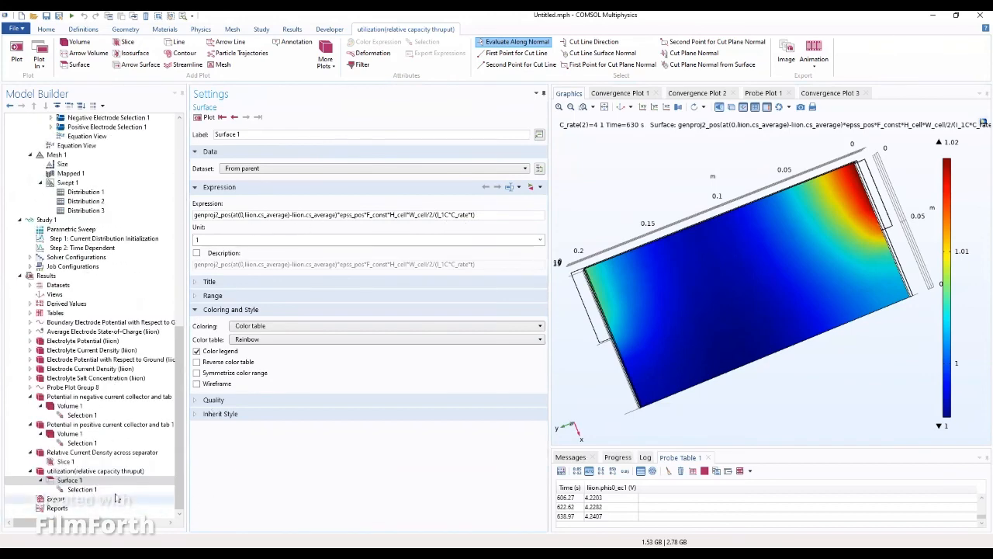
left_click(85, 489)
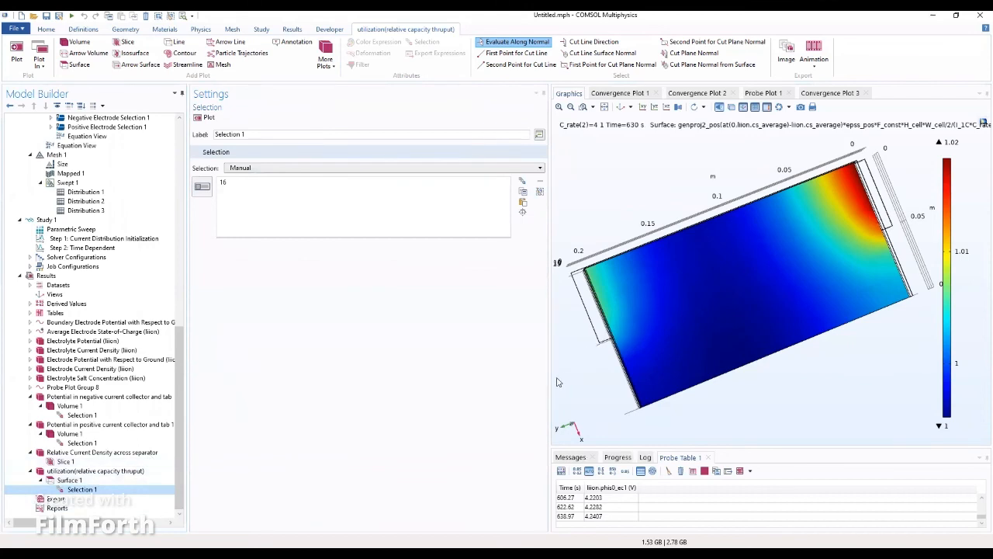
left_click(116, 383)
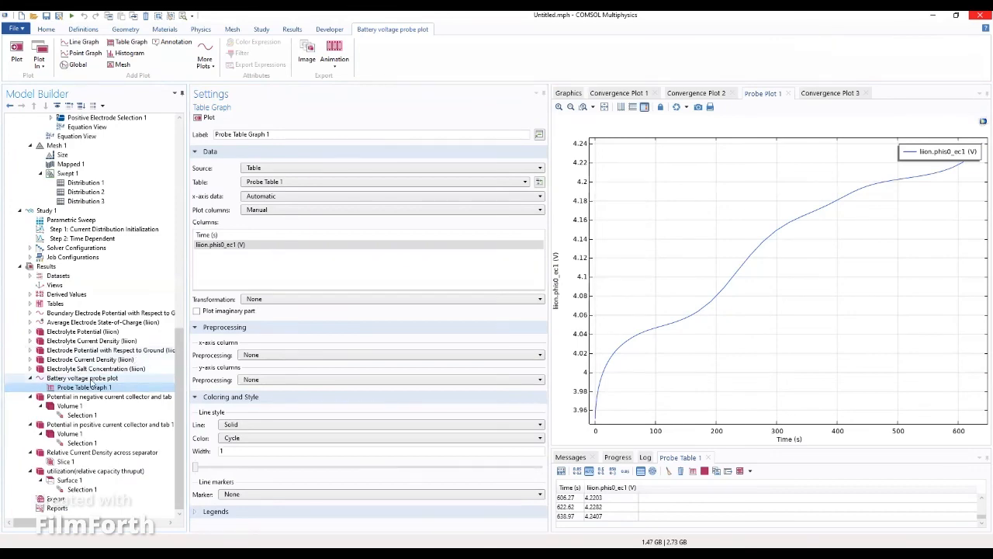
left_click(93, 379)
left_click(94, 372)
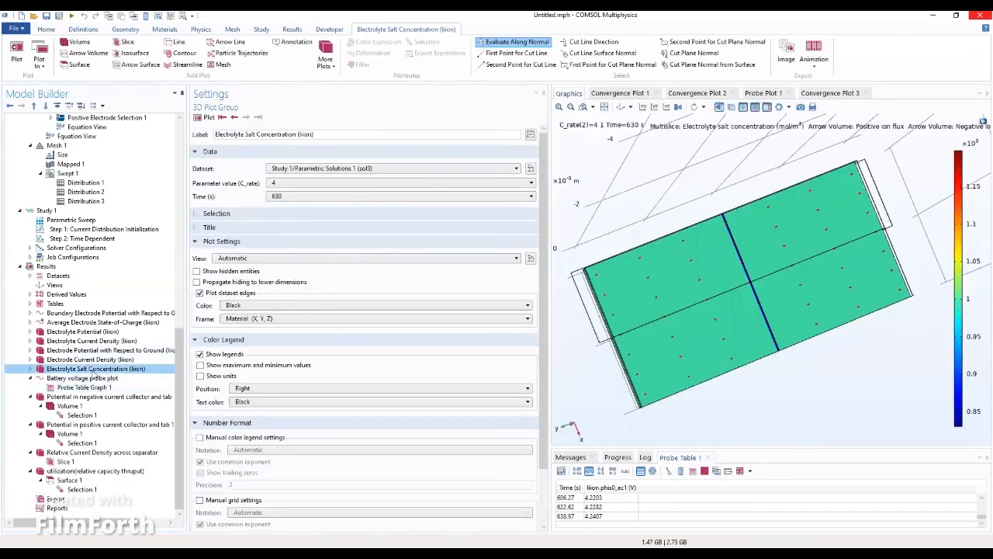
left_click(606, 109)
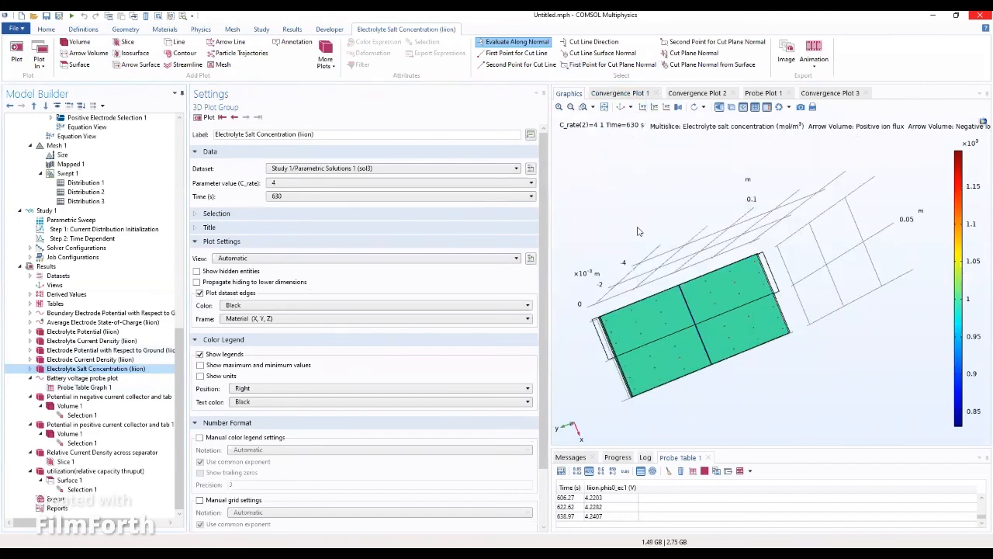
left_click_drag(685, 247, 778, 297)
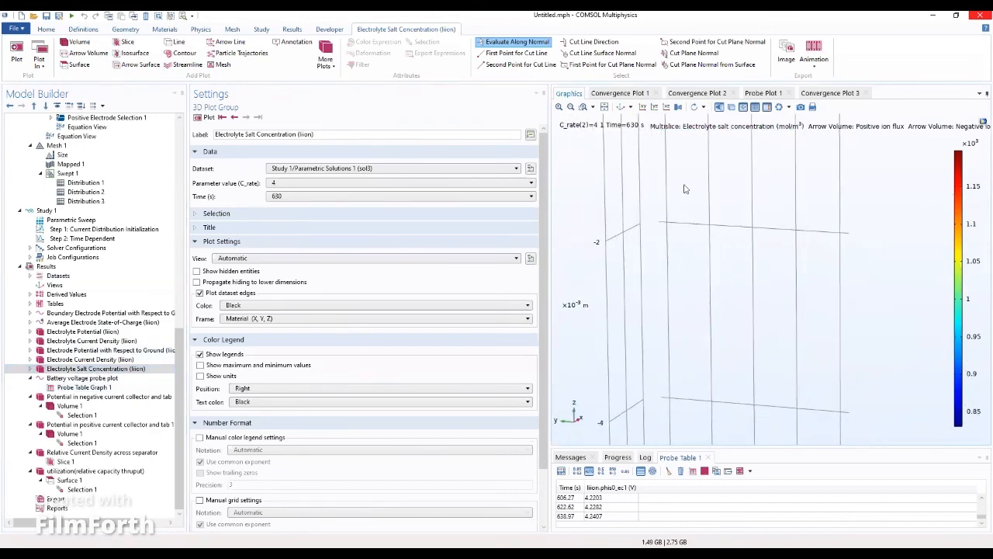
left_click(604, 107)
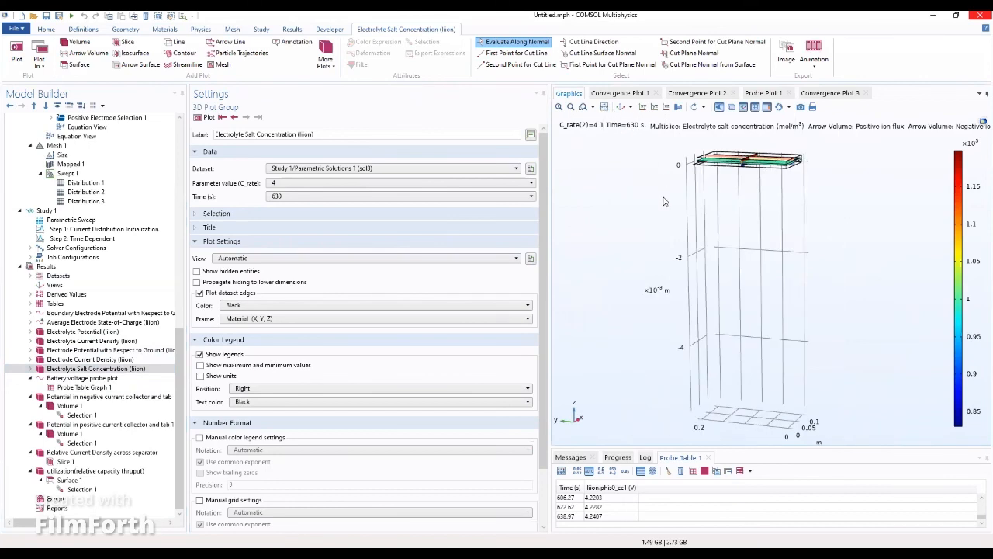
left_click(59, 360)
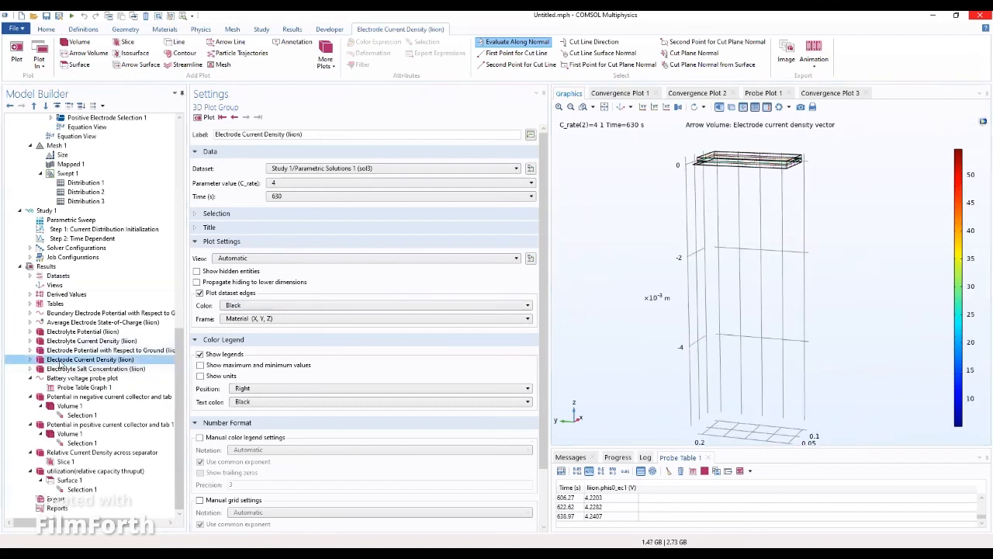
left_click(80, 343)
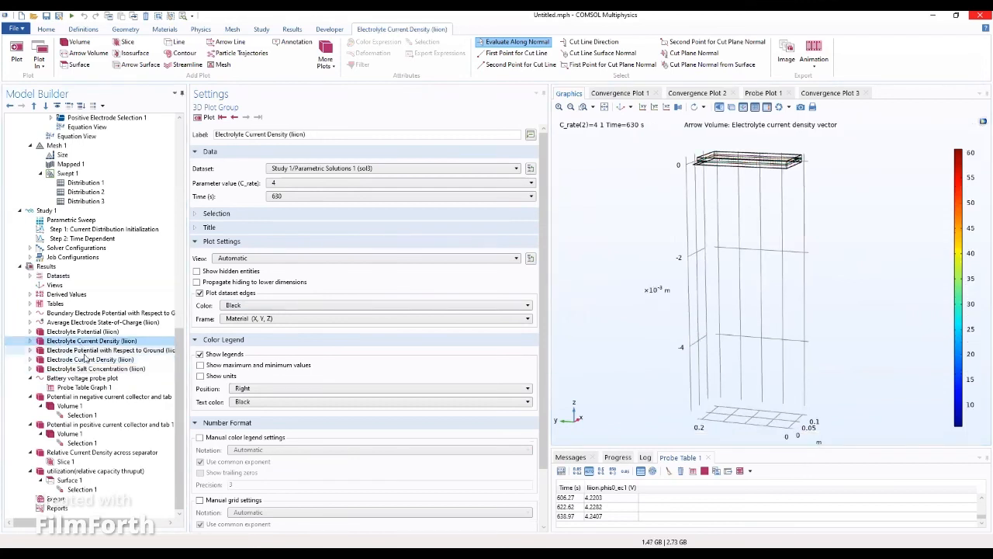
left_click(80, 350)
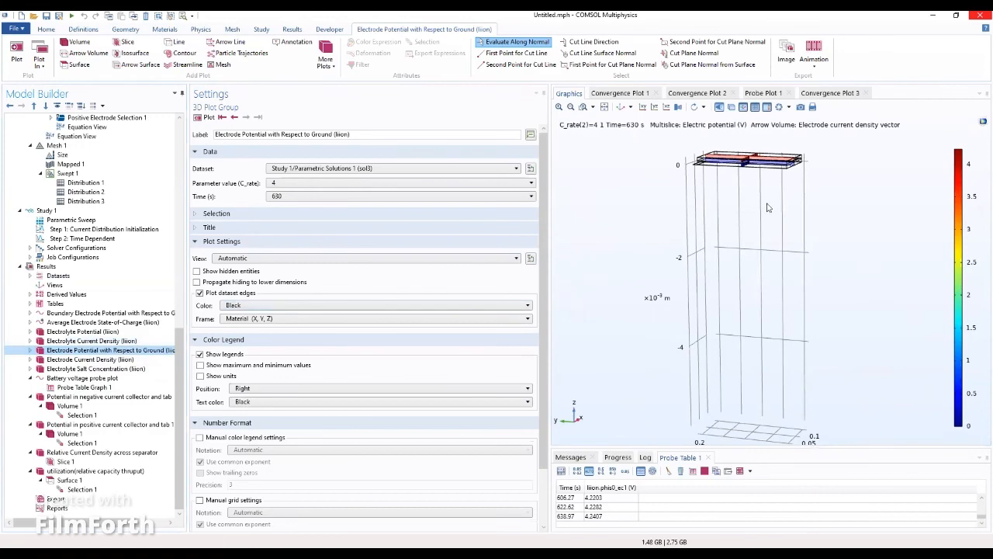
left_click_drag(770, 207, 786, 190)
left_click(81, 388)
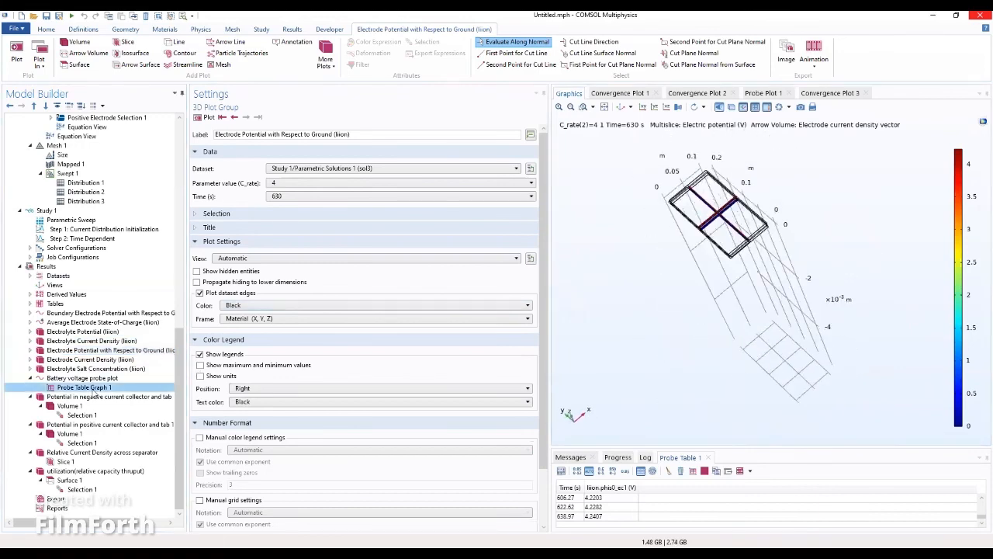